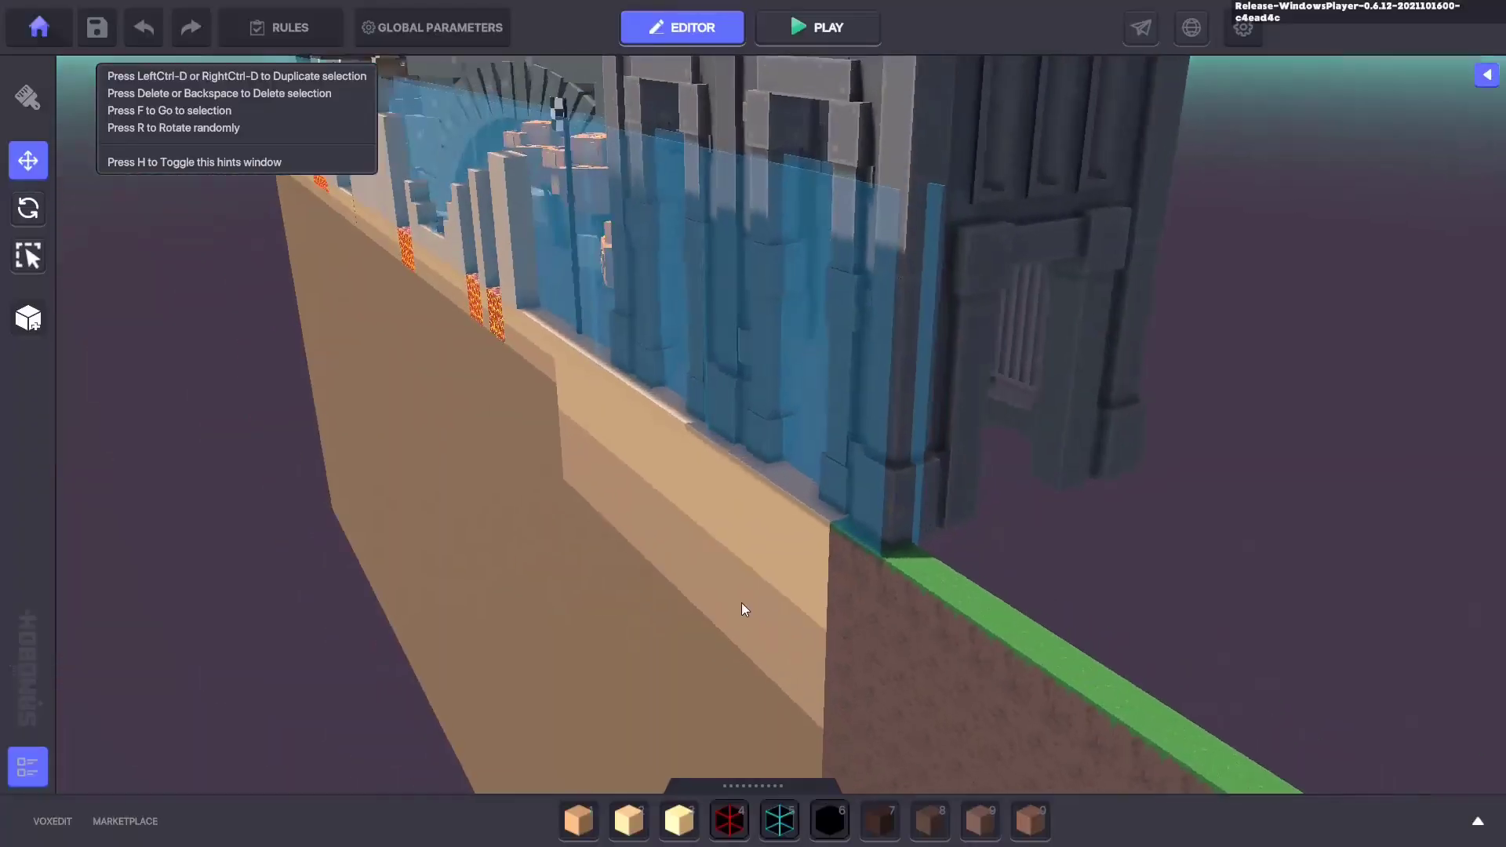
Focus on the invisible wall at the sand-to-grass transition and slide it along the path over the grass
click(757, 298)
key(f)
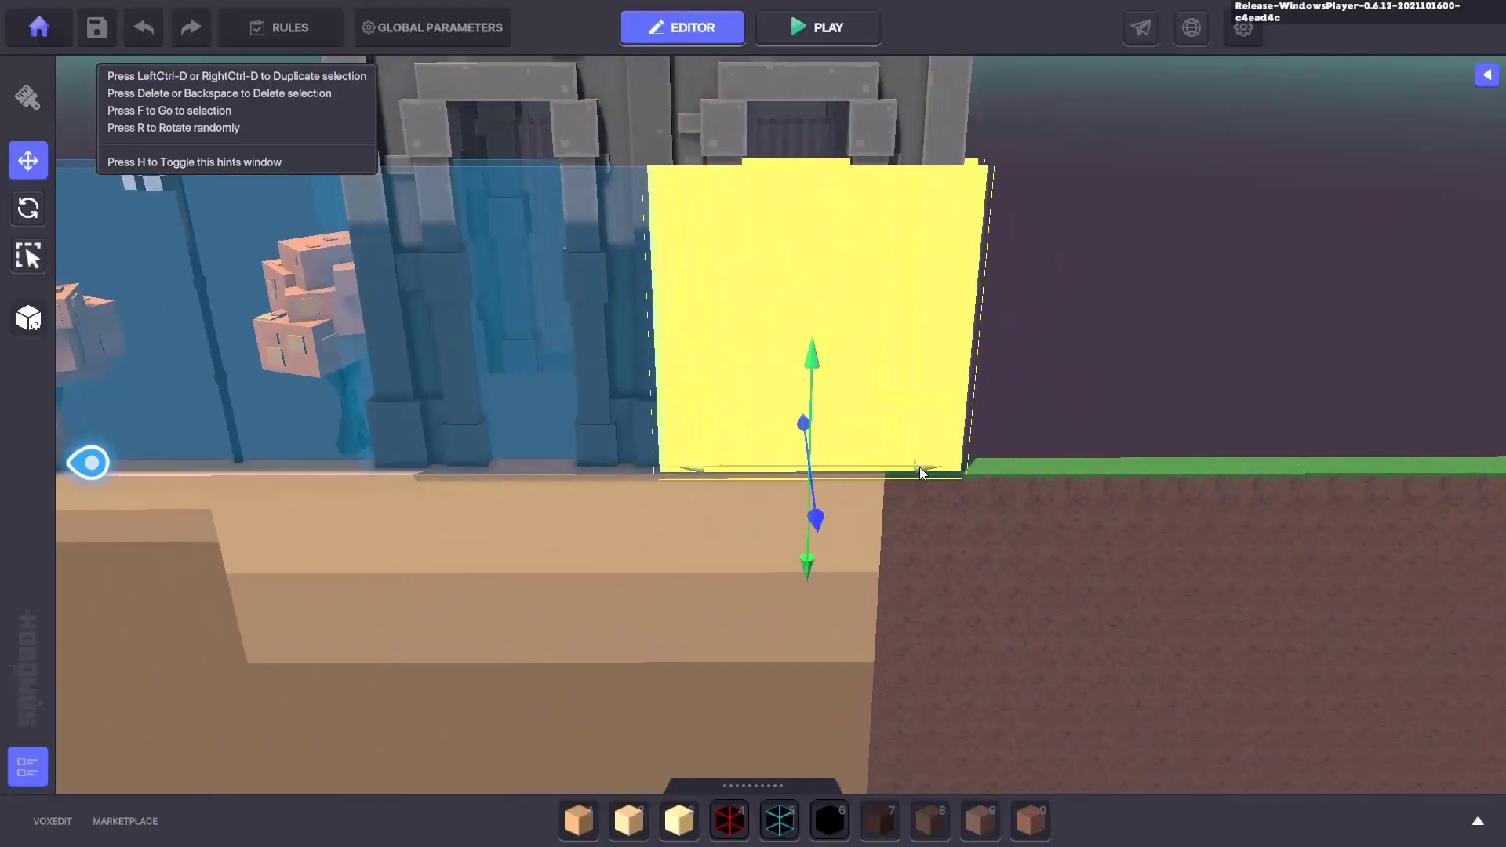
drag(919, 468, 1214, 514)
scroll(1122, 482, up, 2)
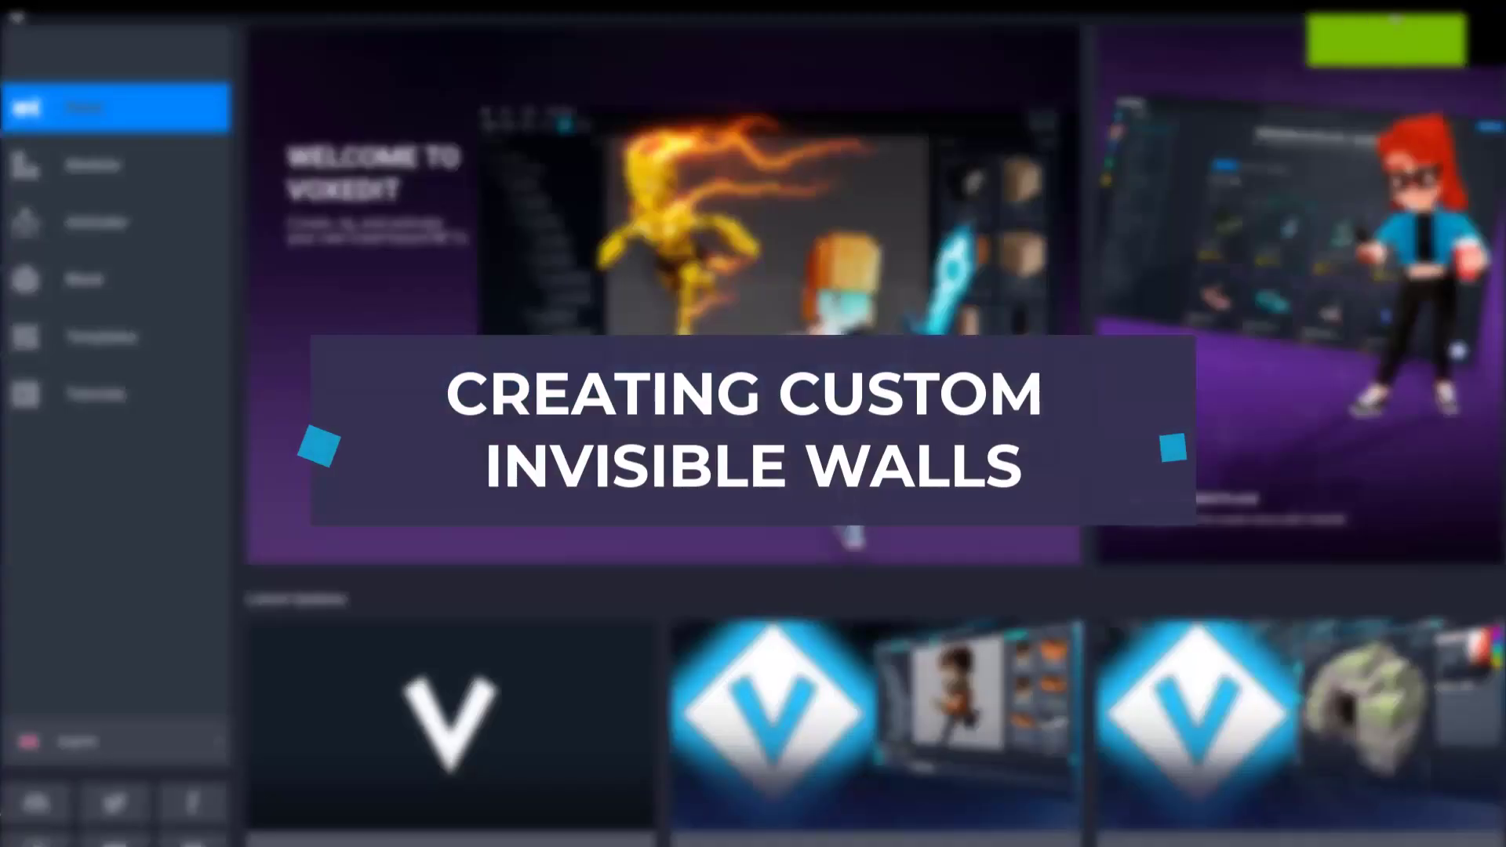
In VoxEdit's Modeler, create a new asset and save it as Transparent_Wall_01 in the side-scroller project folder
click(149, 168)
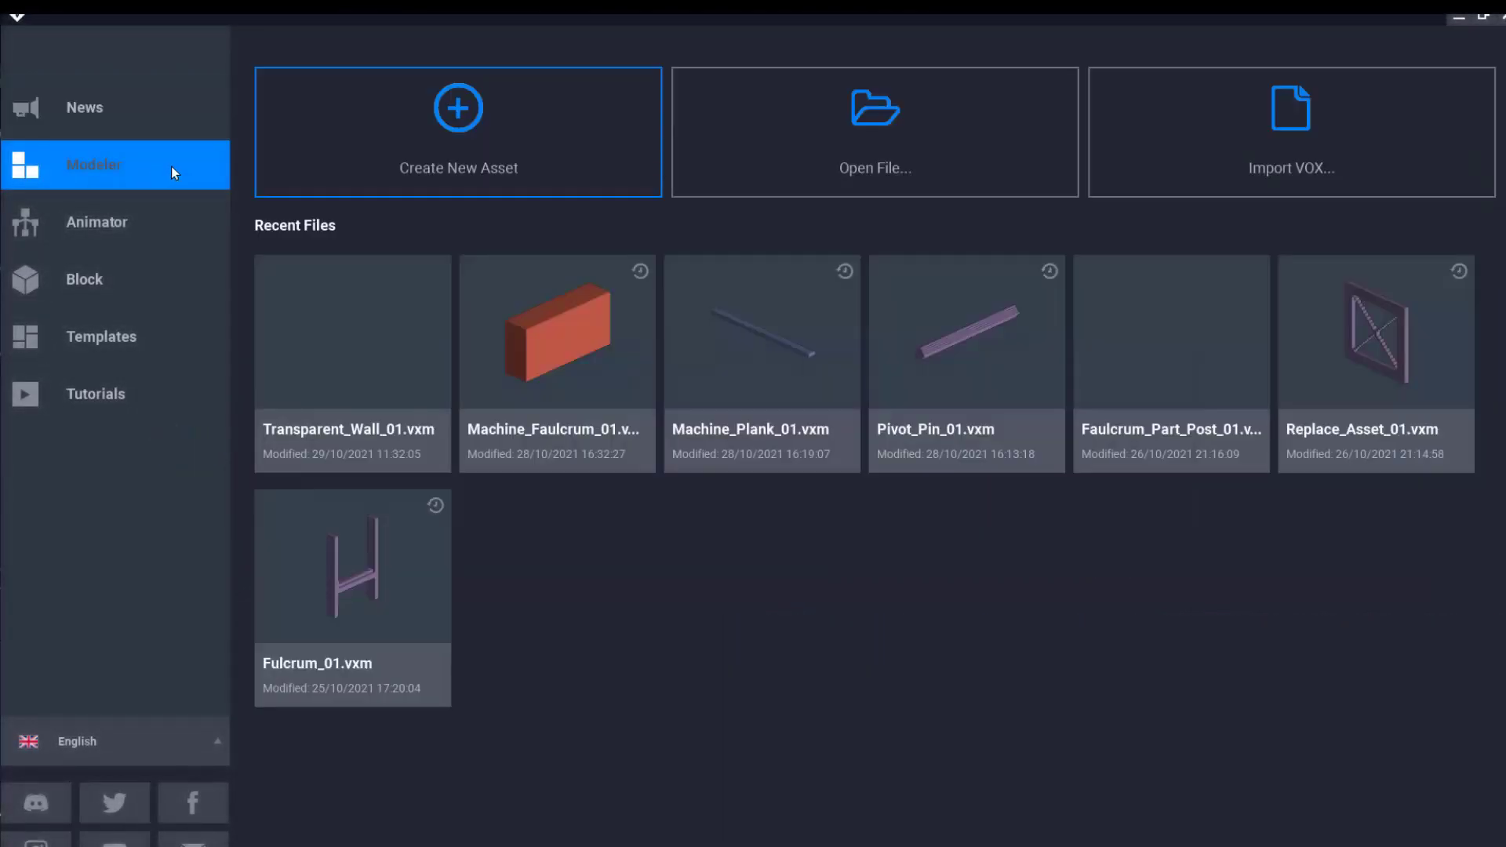
click(554, 149)
double_click(660, 365)
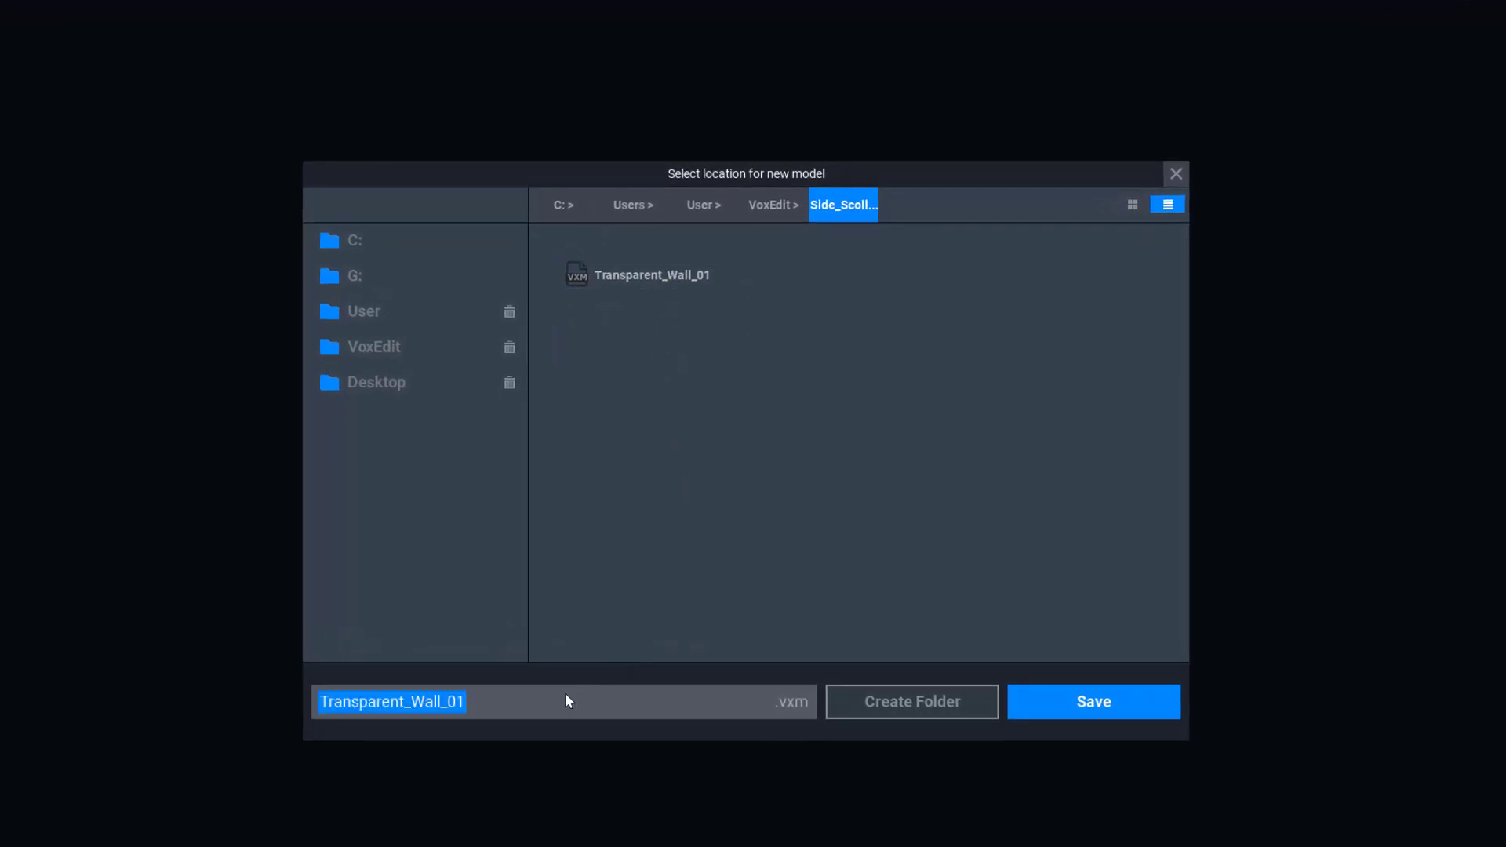
click(1192, 759)
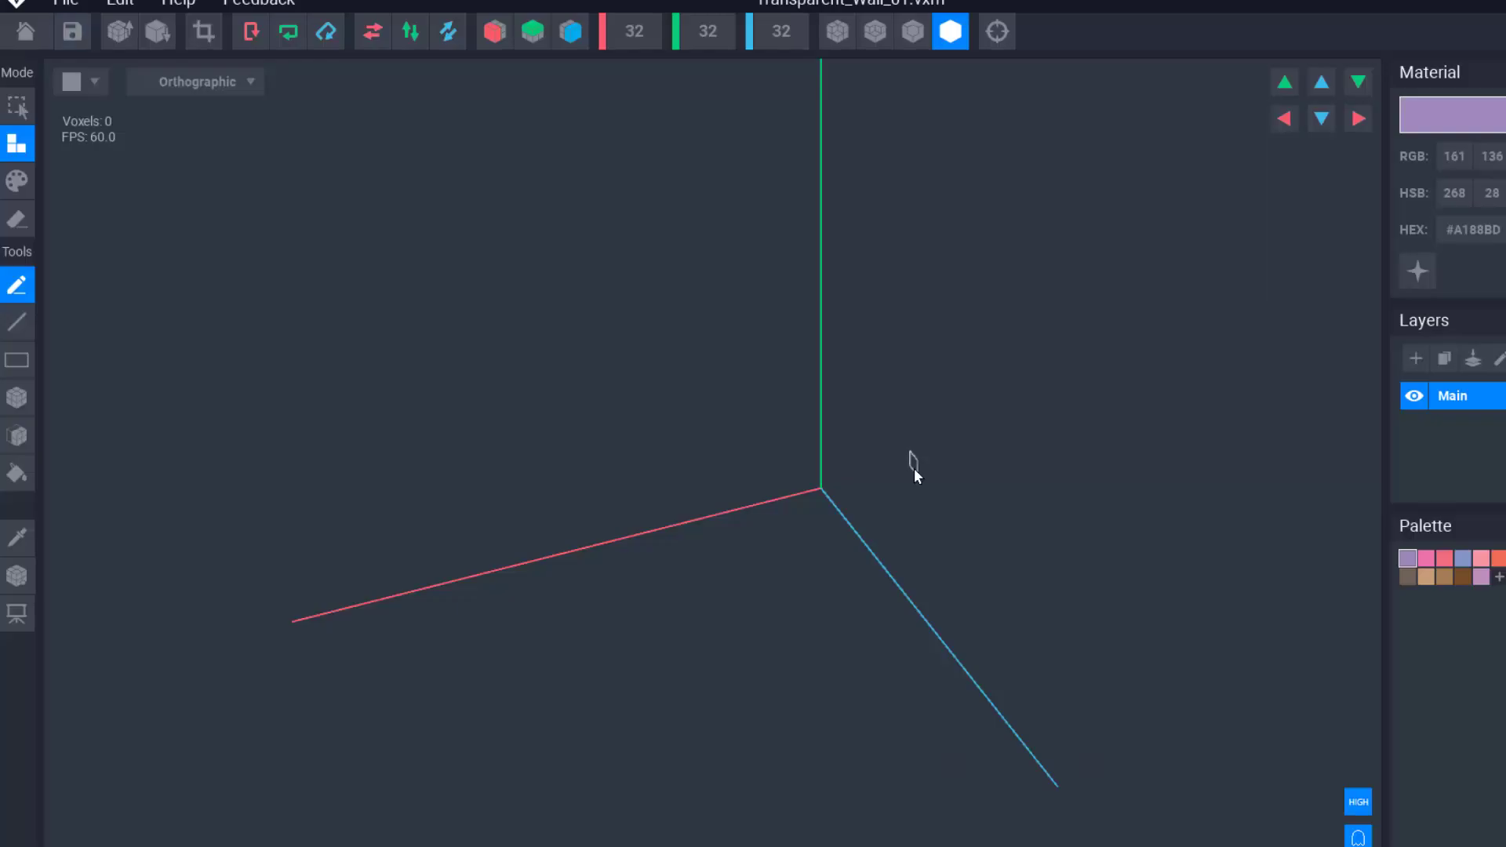
Resize the model volume to 256 × 256 × 2 and fill it completely with the purple colour
click(784, 32)
text(2)
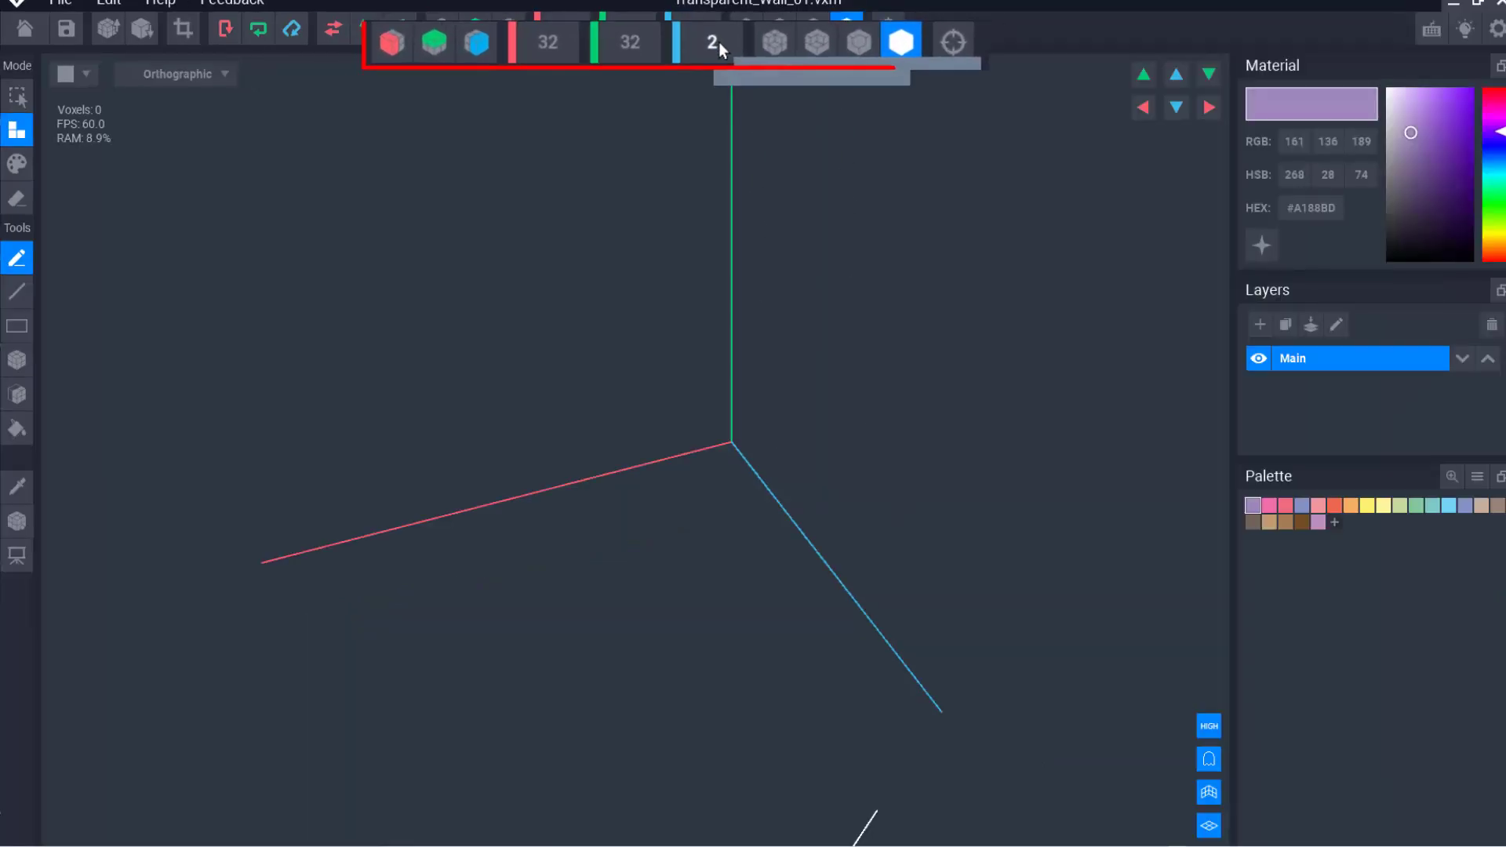
key(Return)
double_click(707, 32)
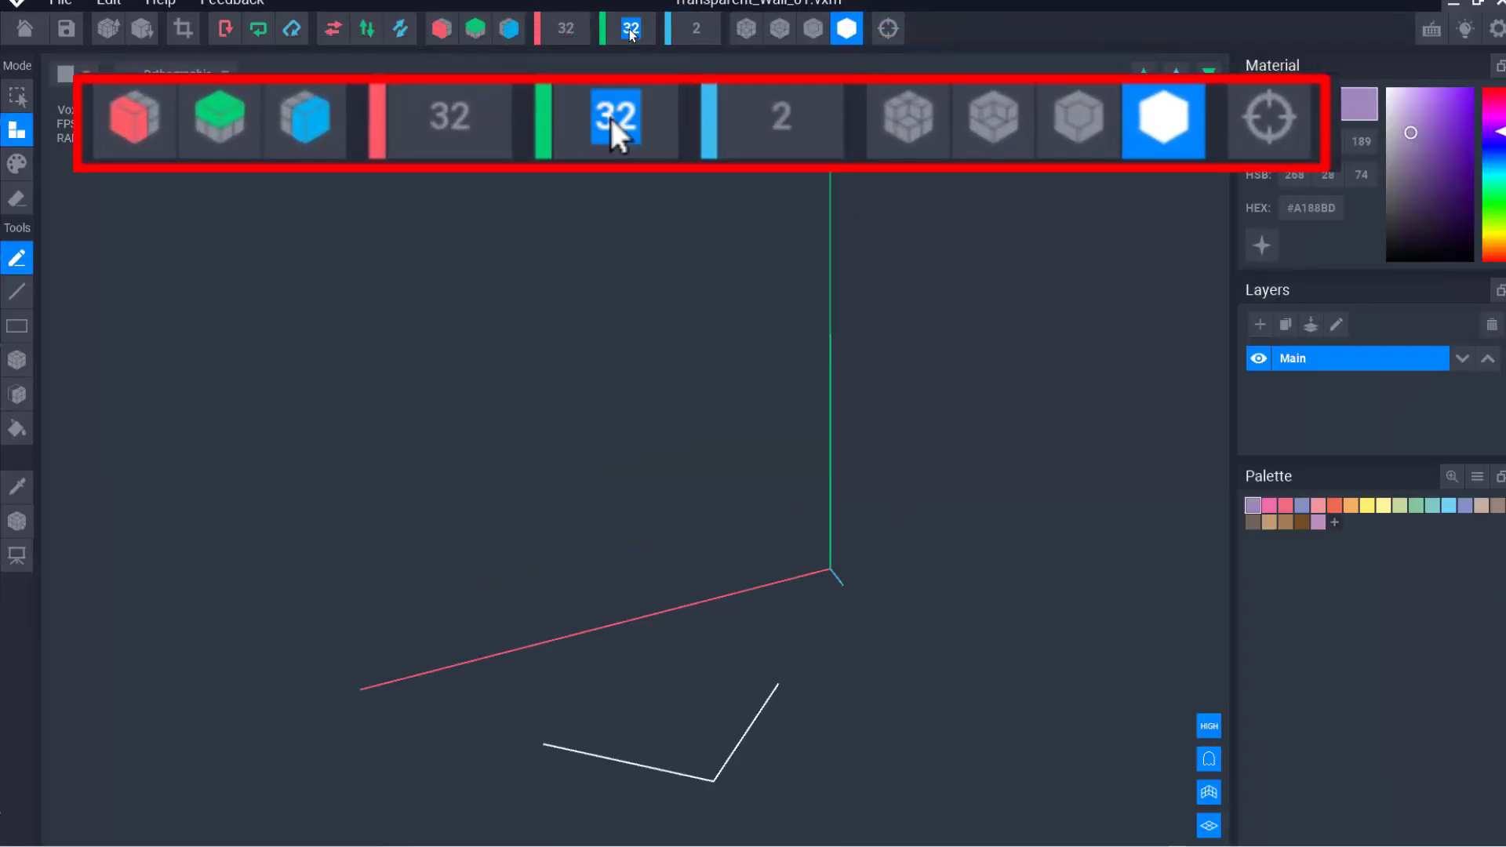
text(256)
key(Return)
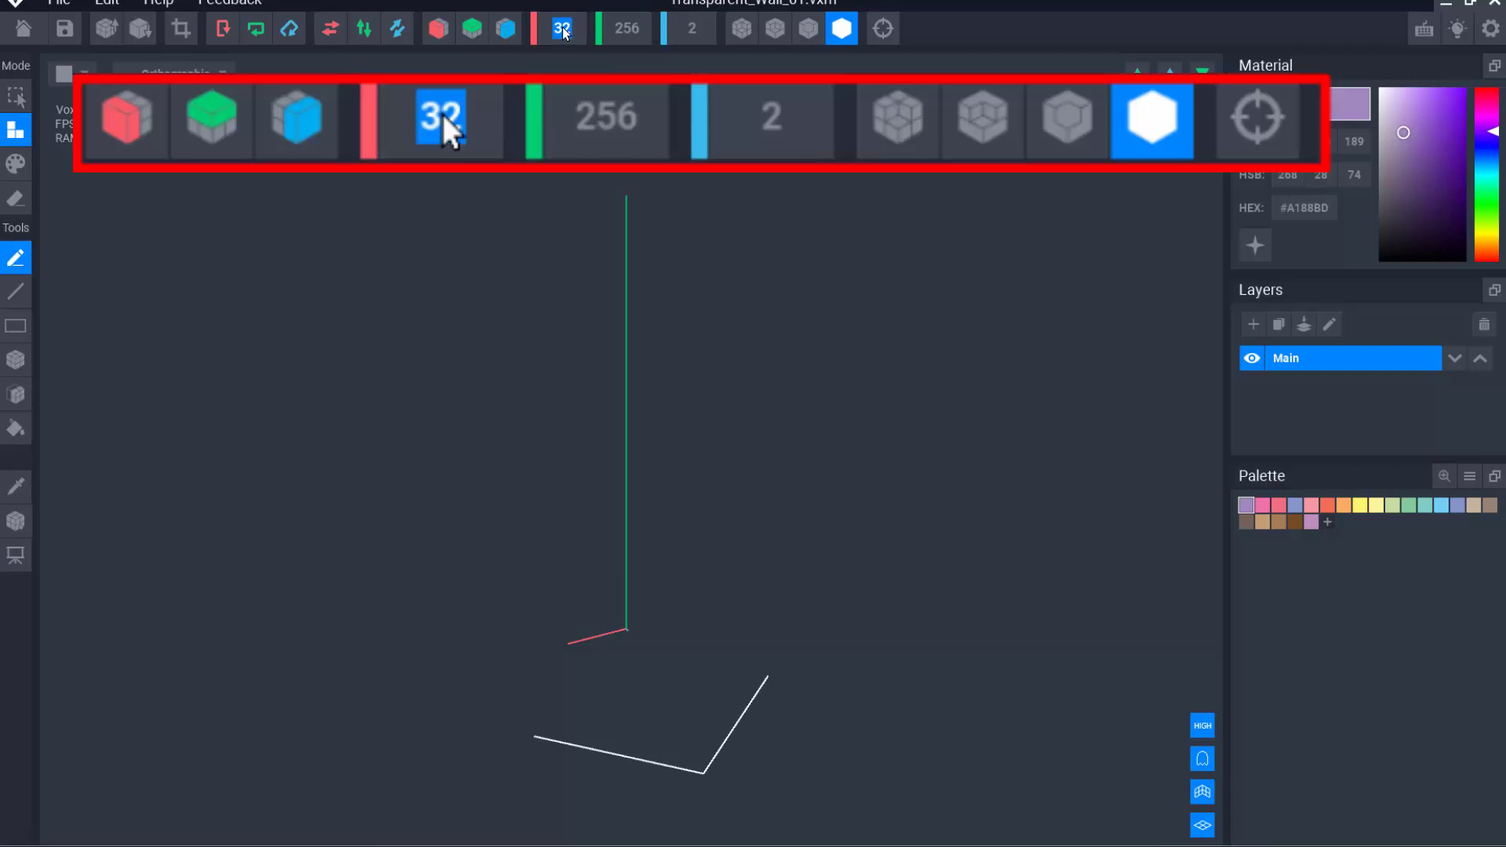
text(256)
key(Return)
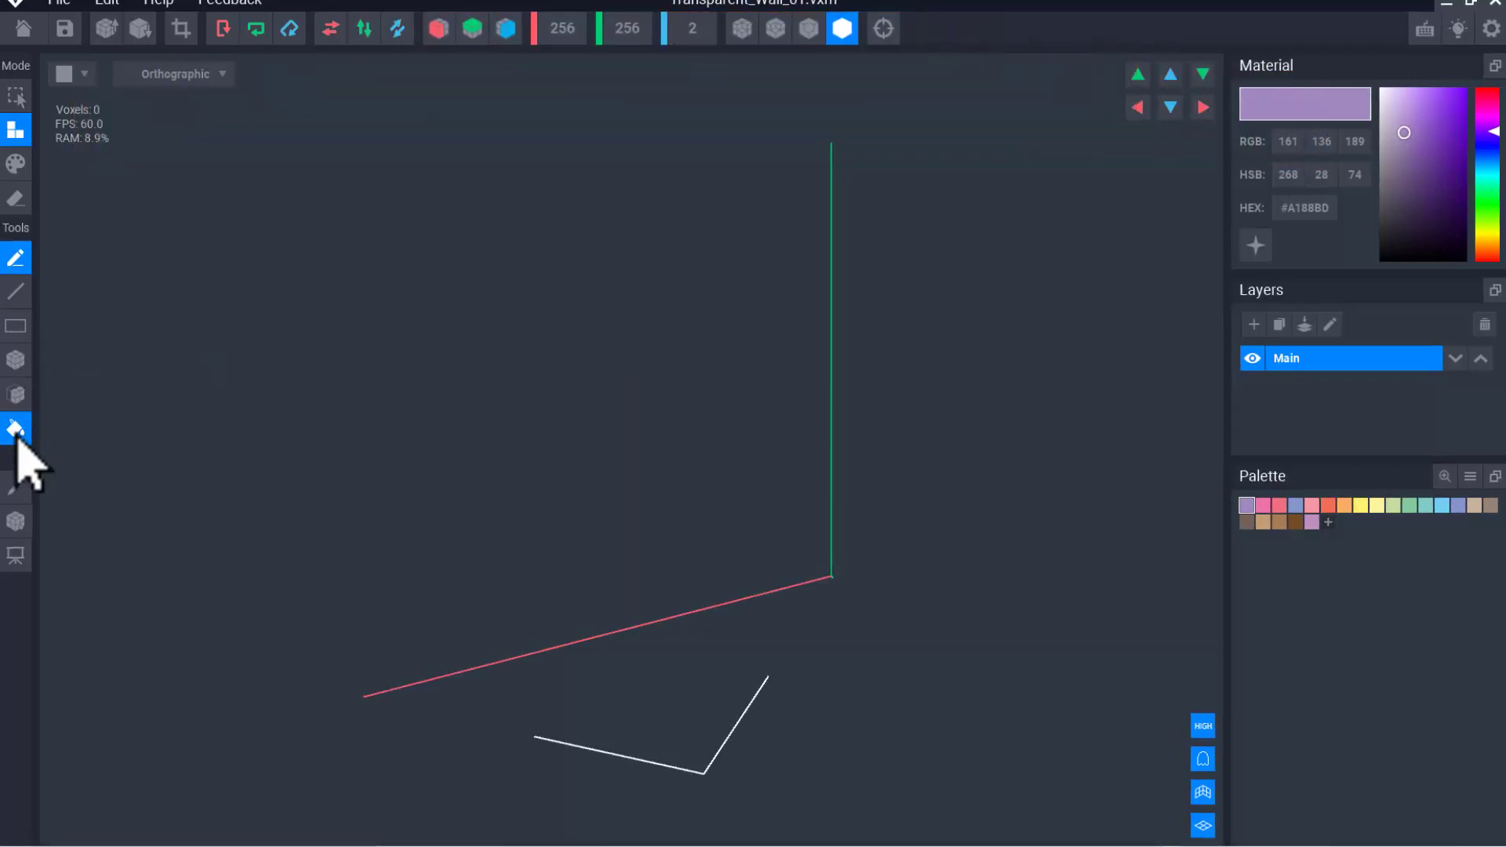
click(625, 522)
right_drag(528, 638, 538, 625)
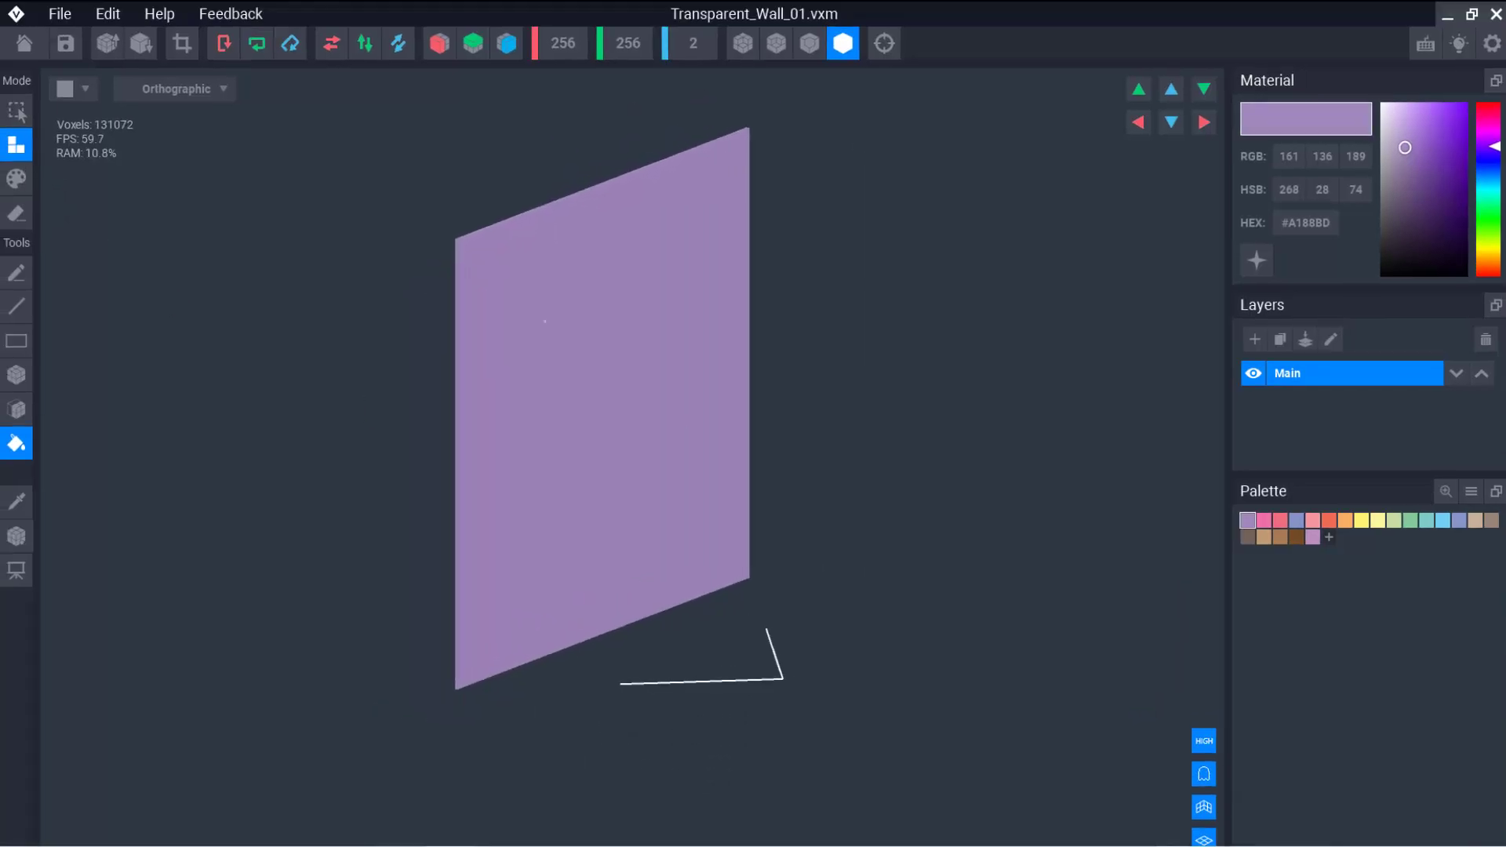
Export the wall model to the marketplace and upload it as a new asset named Wall One
click(59, 13)
mouse_move(141, 127)
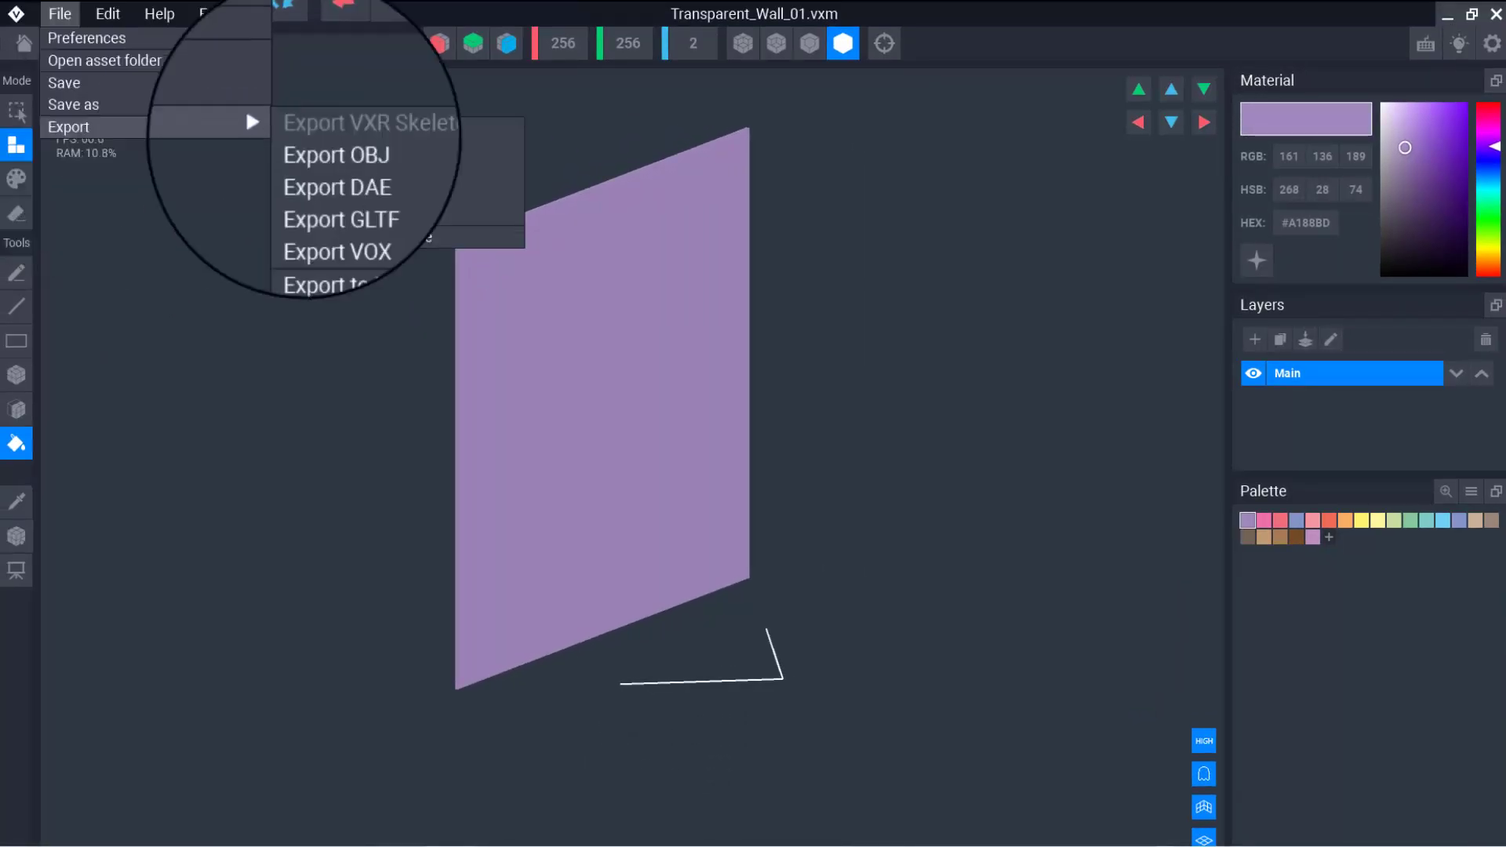
click(361, 234)
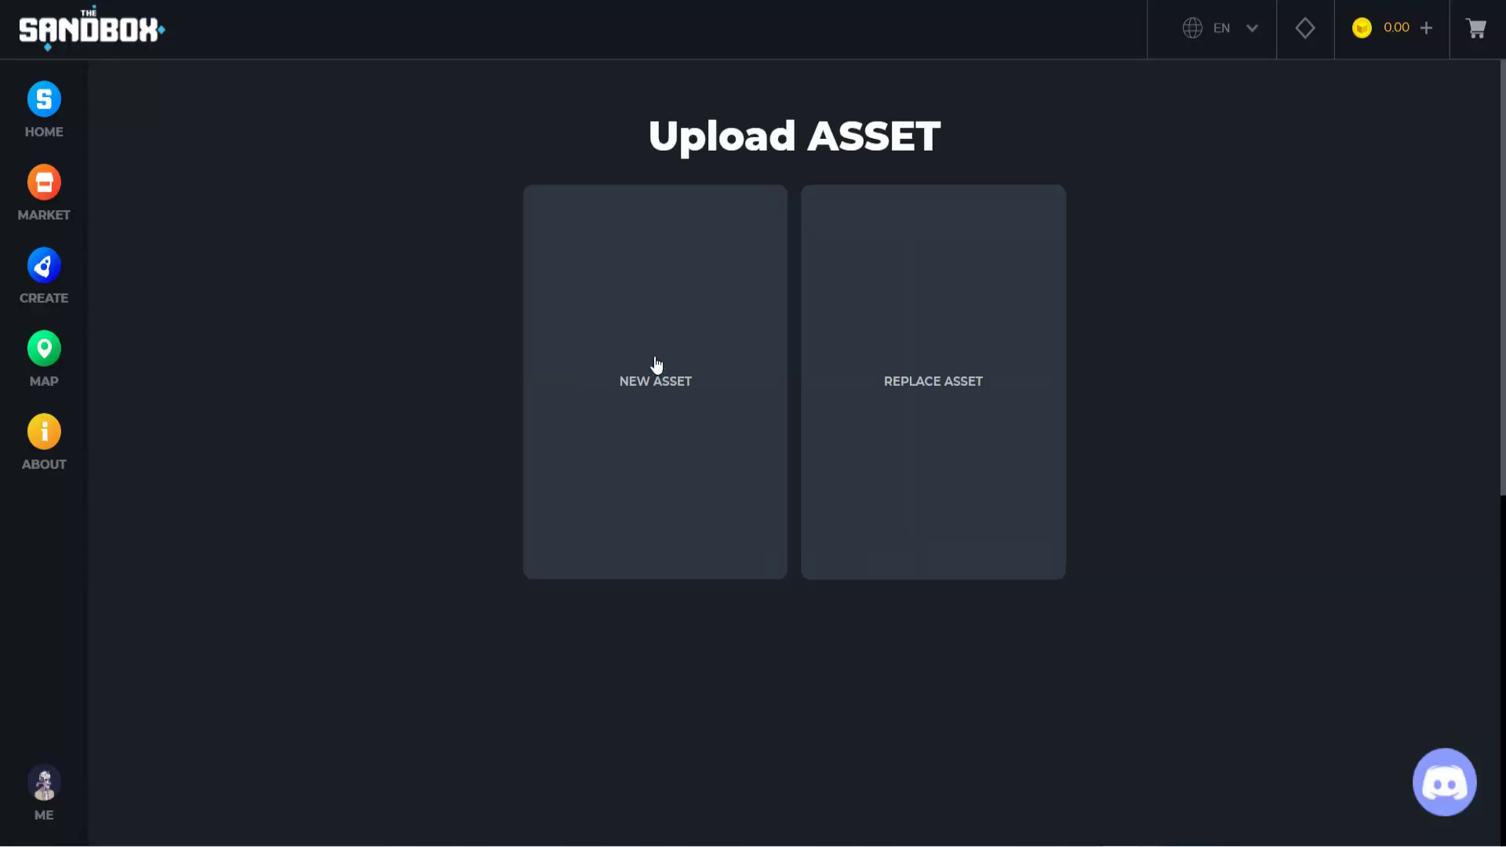
click(652, 362)
text(Wall One)
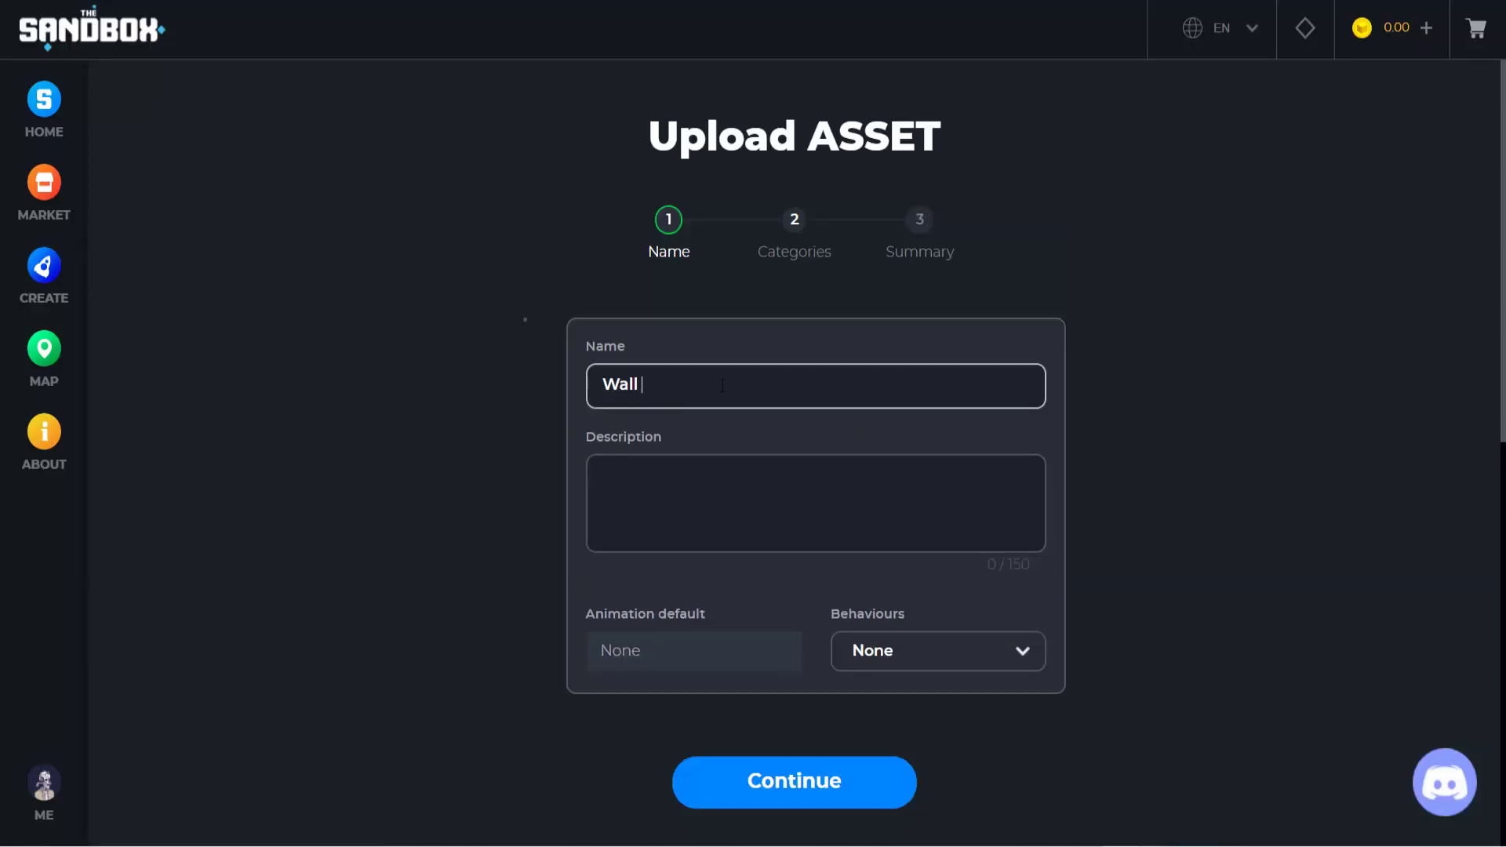
click(760, 792)
scroll(1076, 578, down, 5)
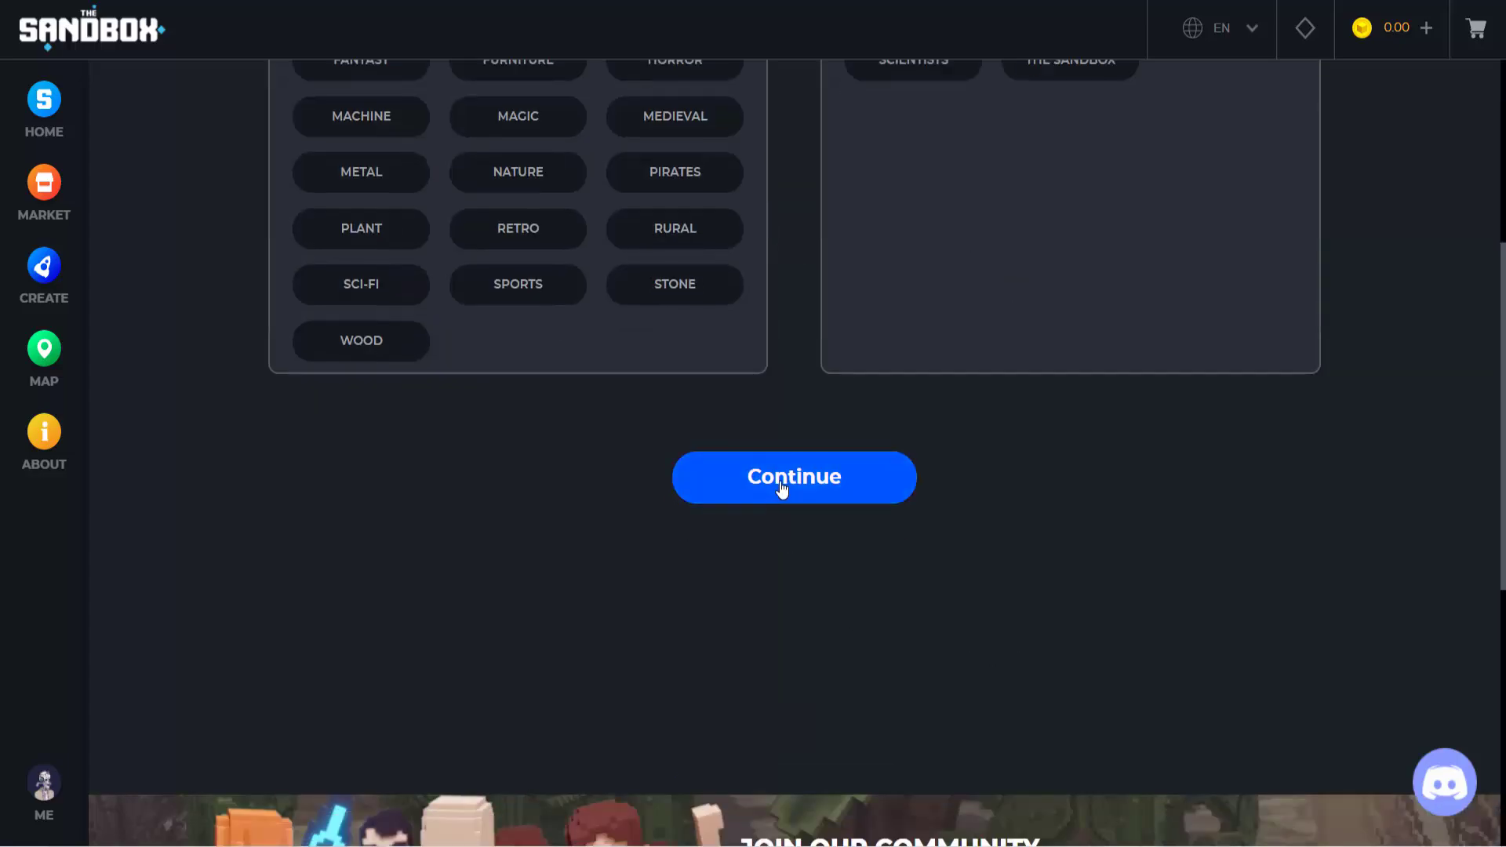
click(784, 491)
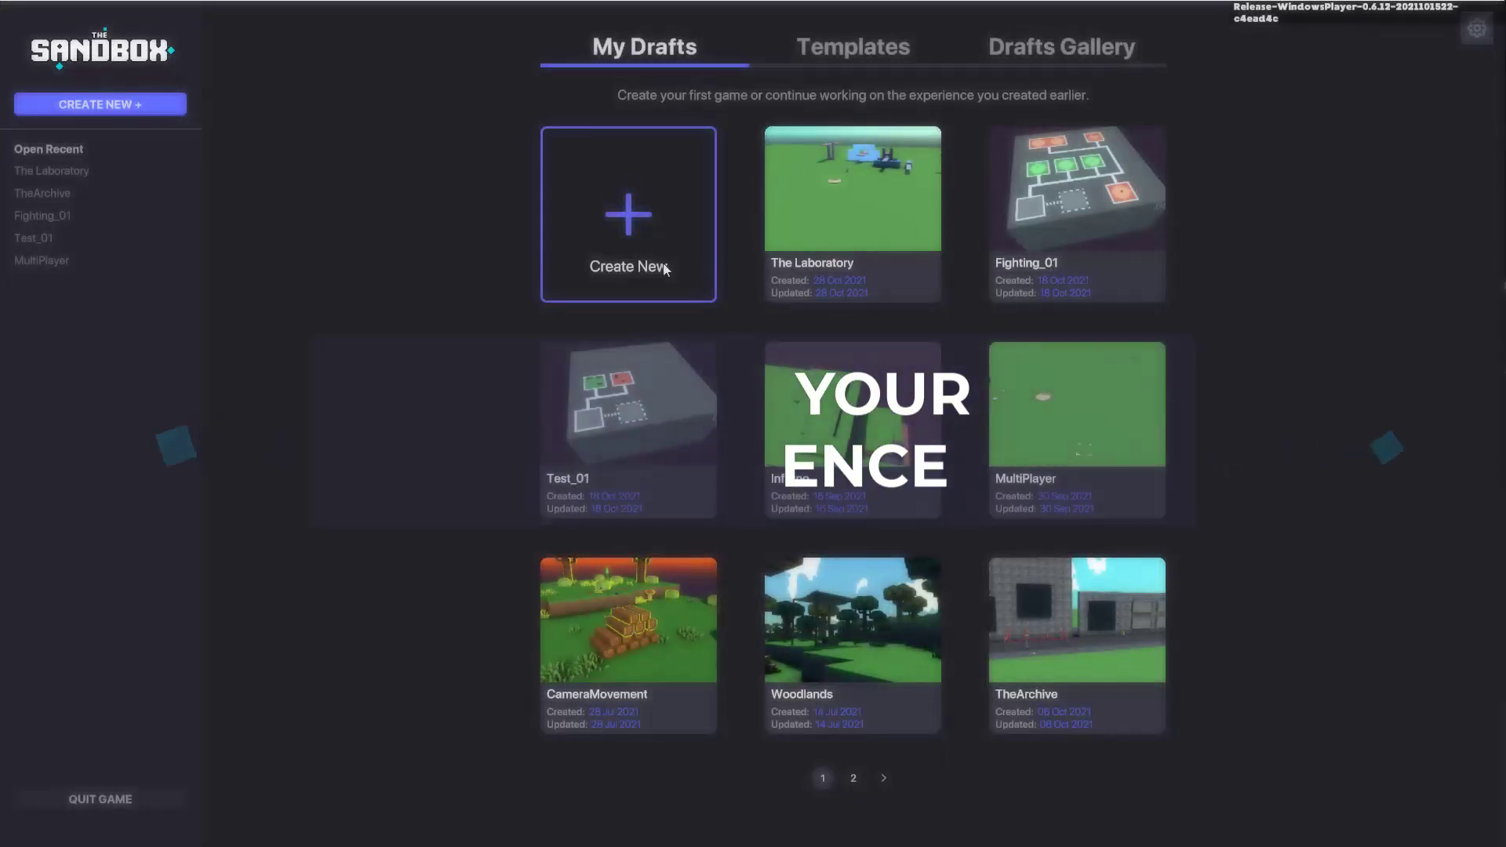
Switch to The Sandbox Game Maker and generate a new experience with a 1x1 land size
click(664, 269)
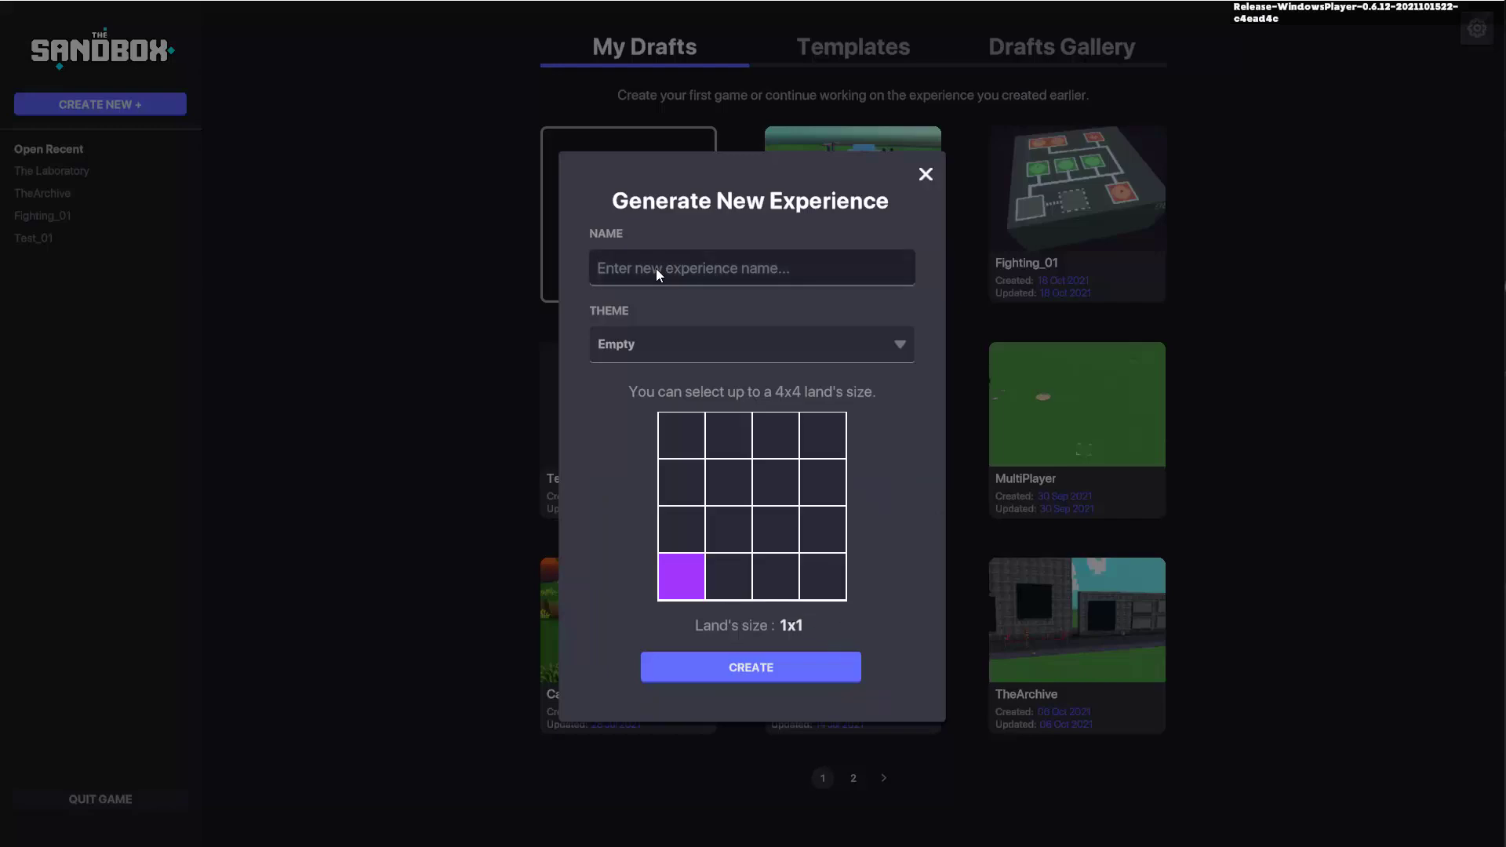
click(728, 673)
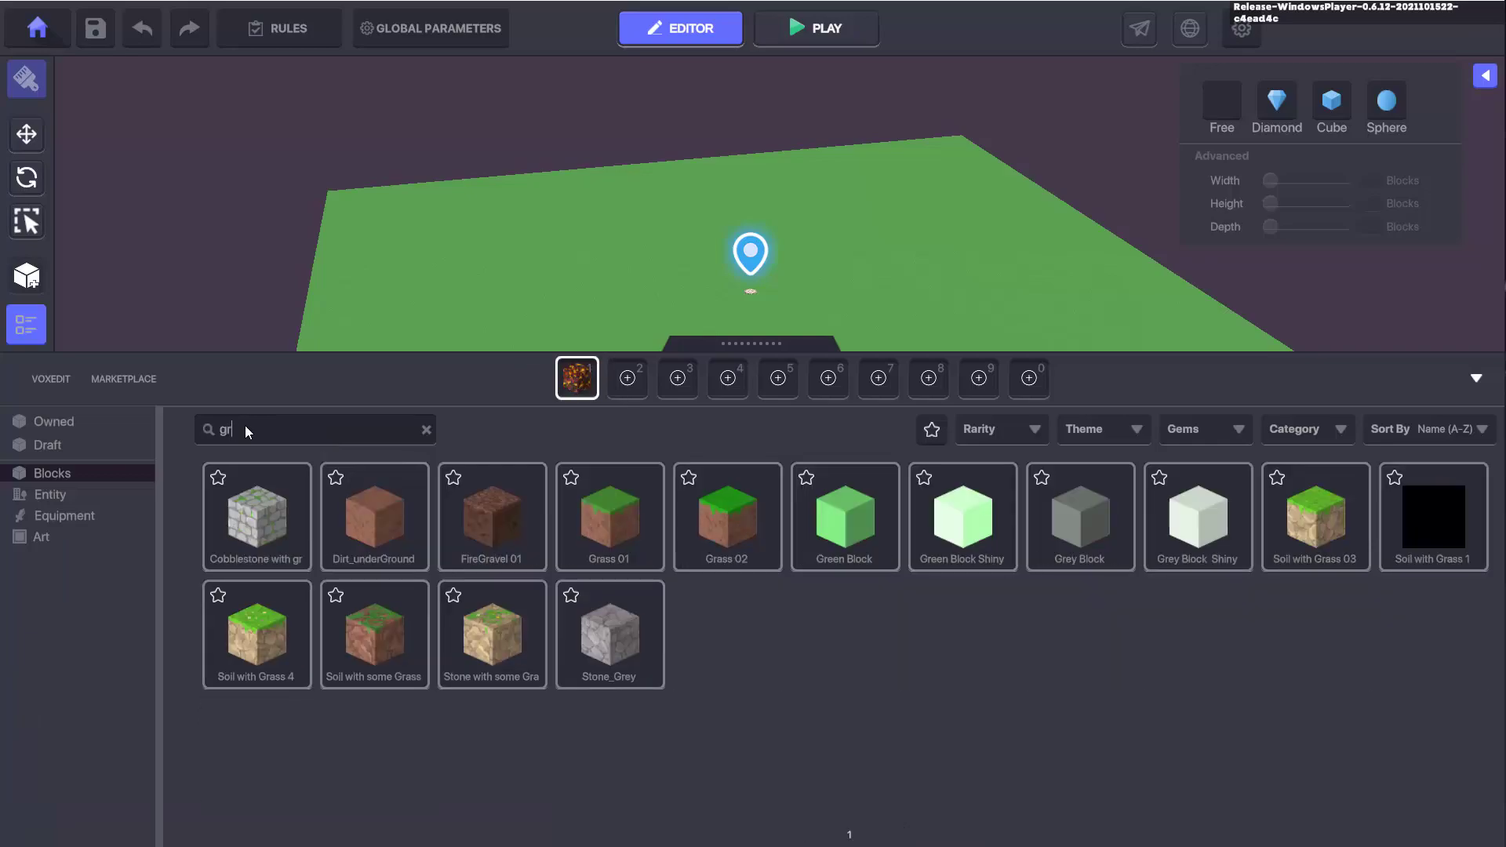
Search the asset library for grass, building and tree, and add grass blocks, building pieces and the Lush Tree to the hotbar
text(ass)
drag(624, 375, 682, 377)
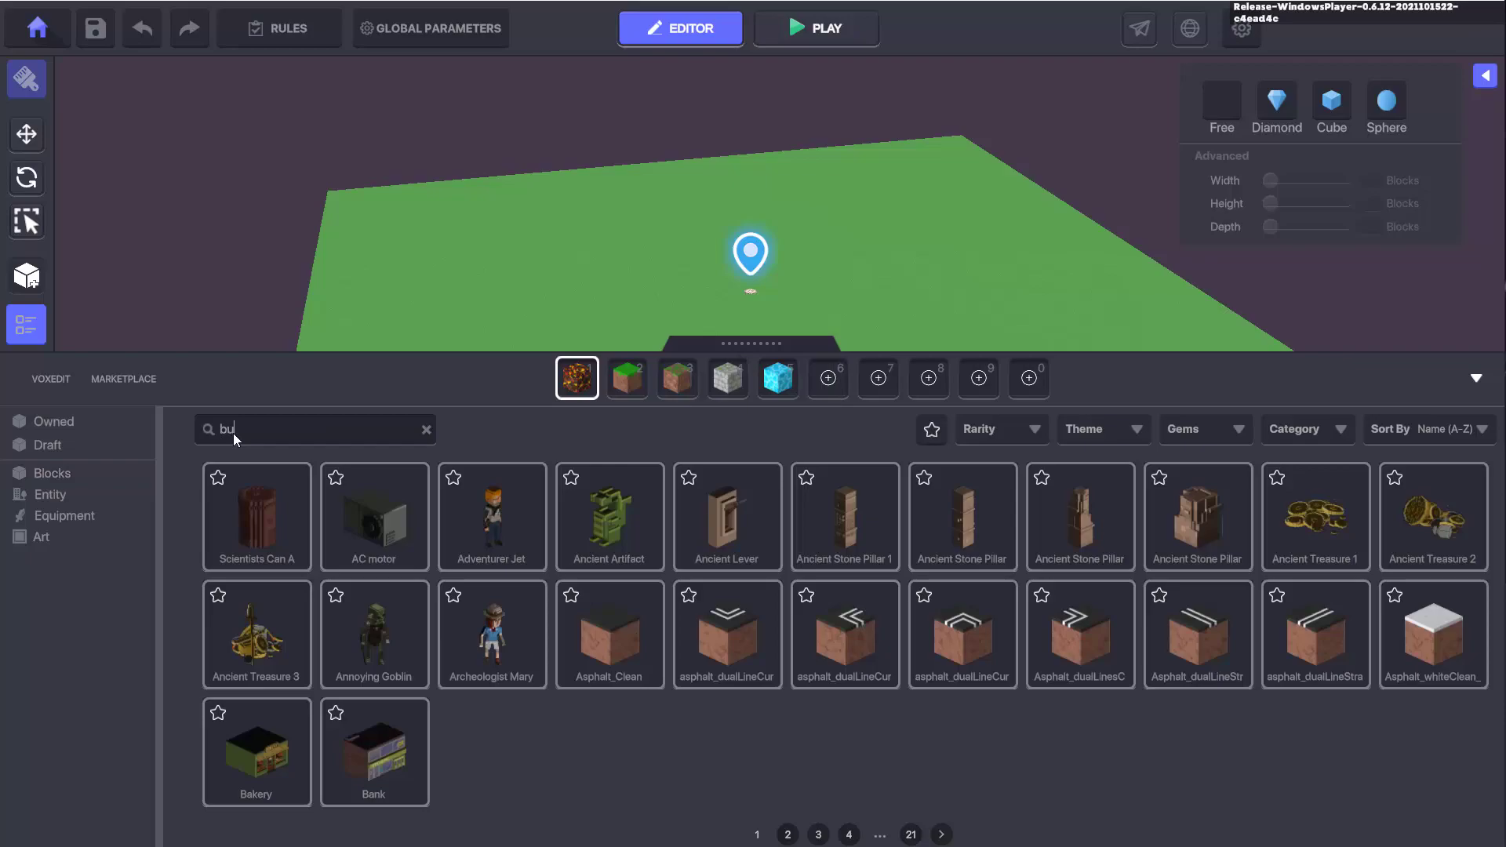
text(ilding)
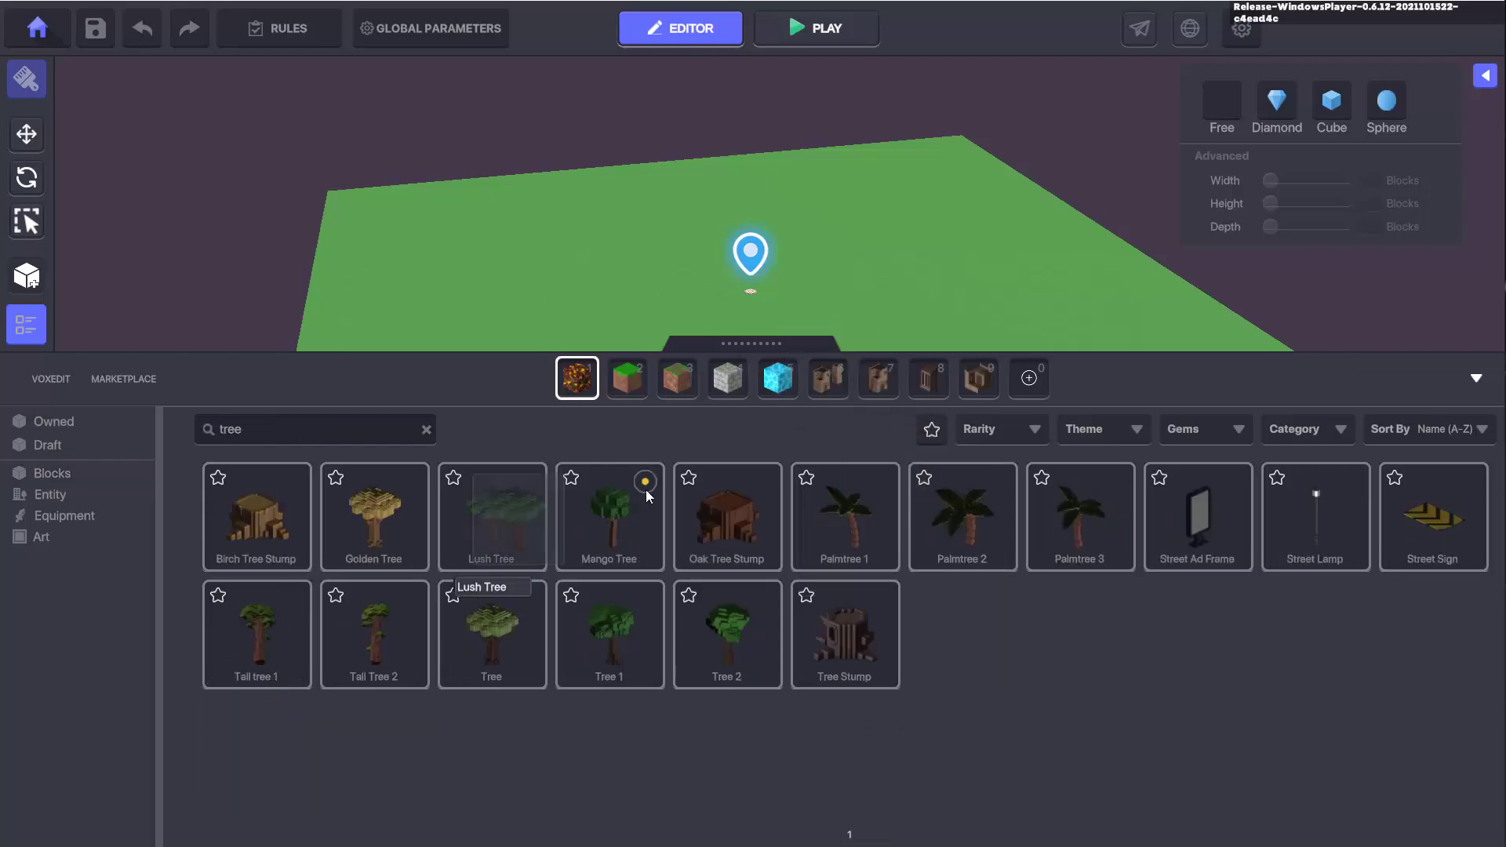
drag(498, 627, 1010, 392)
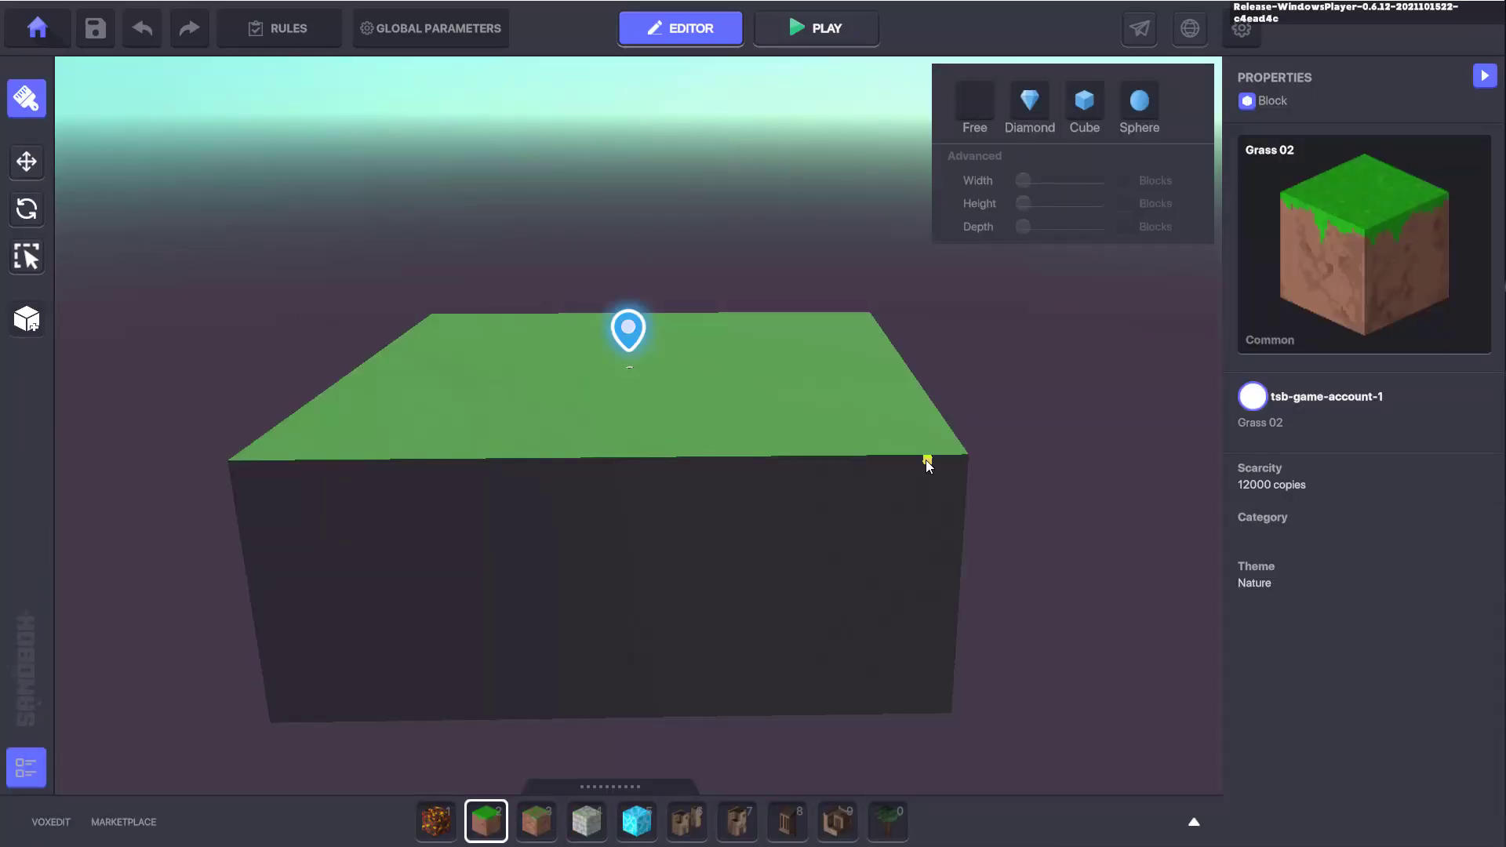
Shape the land into a narrow raised walkway of Grass 02 blocks running along its front edge
drag(926, 460, 241, 521)
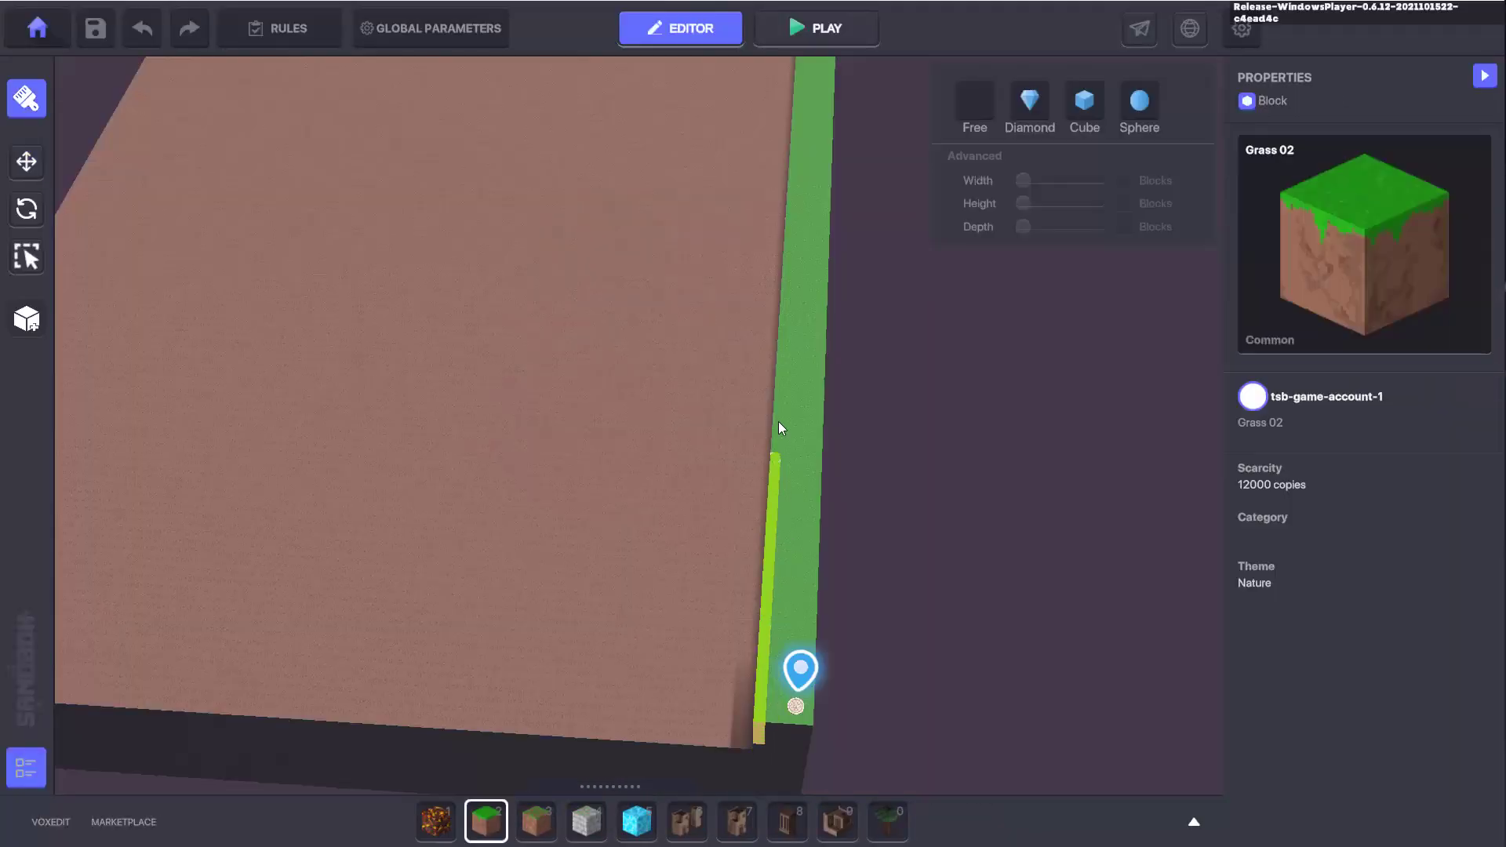
drag(780, 427, 807, 58)
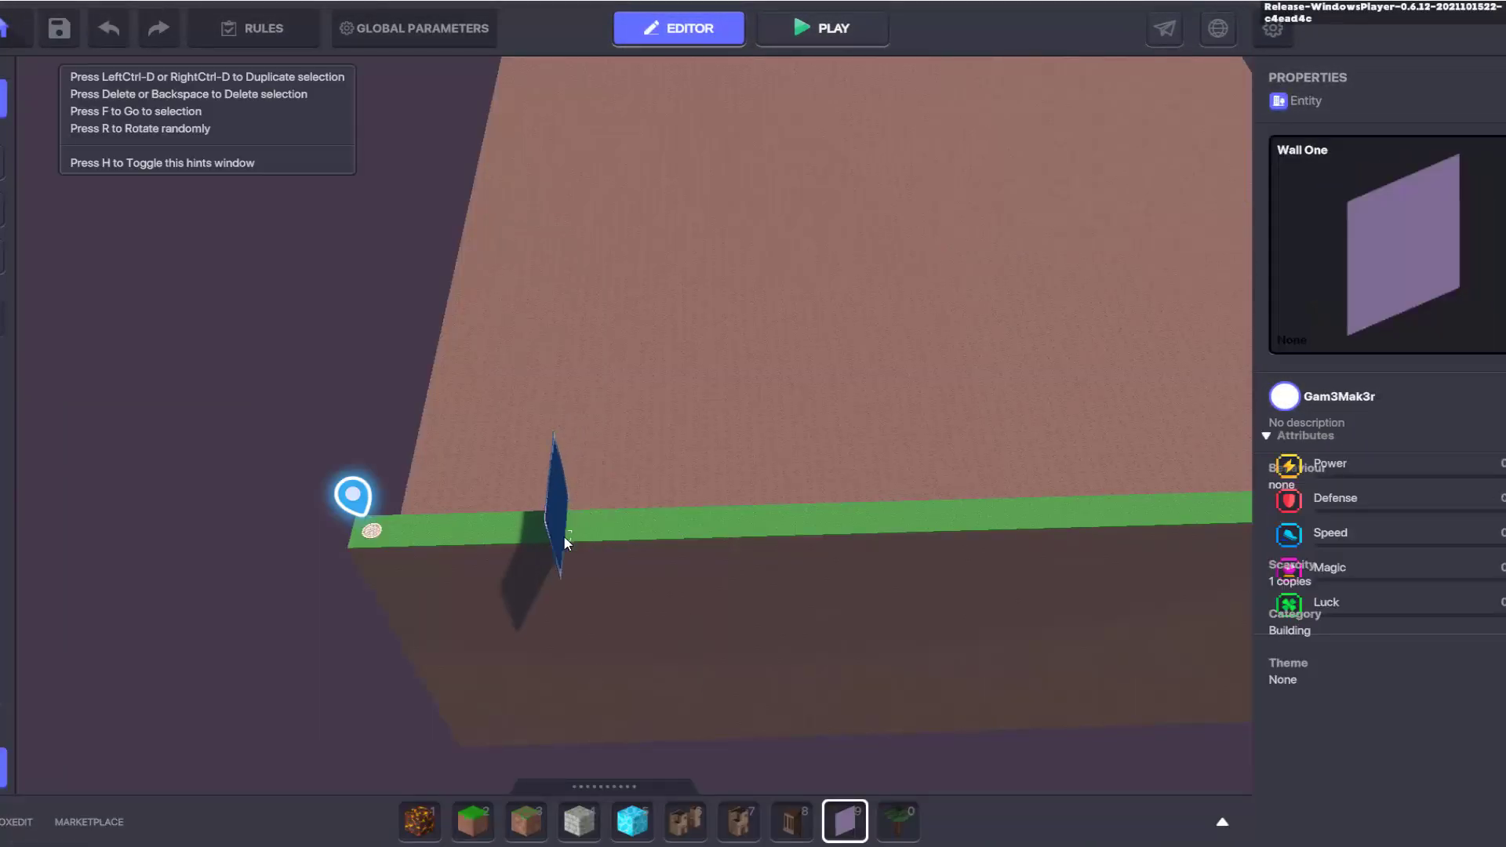
Place Wall One on the grass strip with a Y rotation of 90, make it invisible and slide it along the strip
click(565, 559)
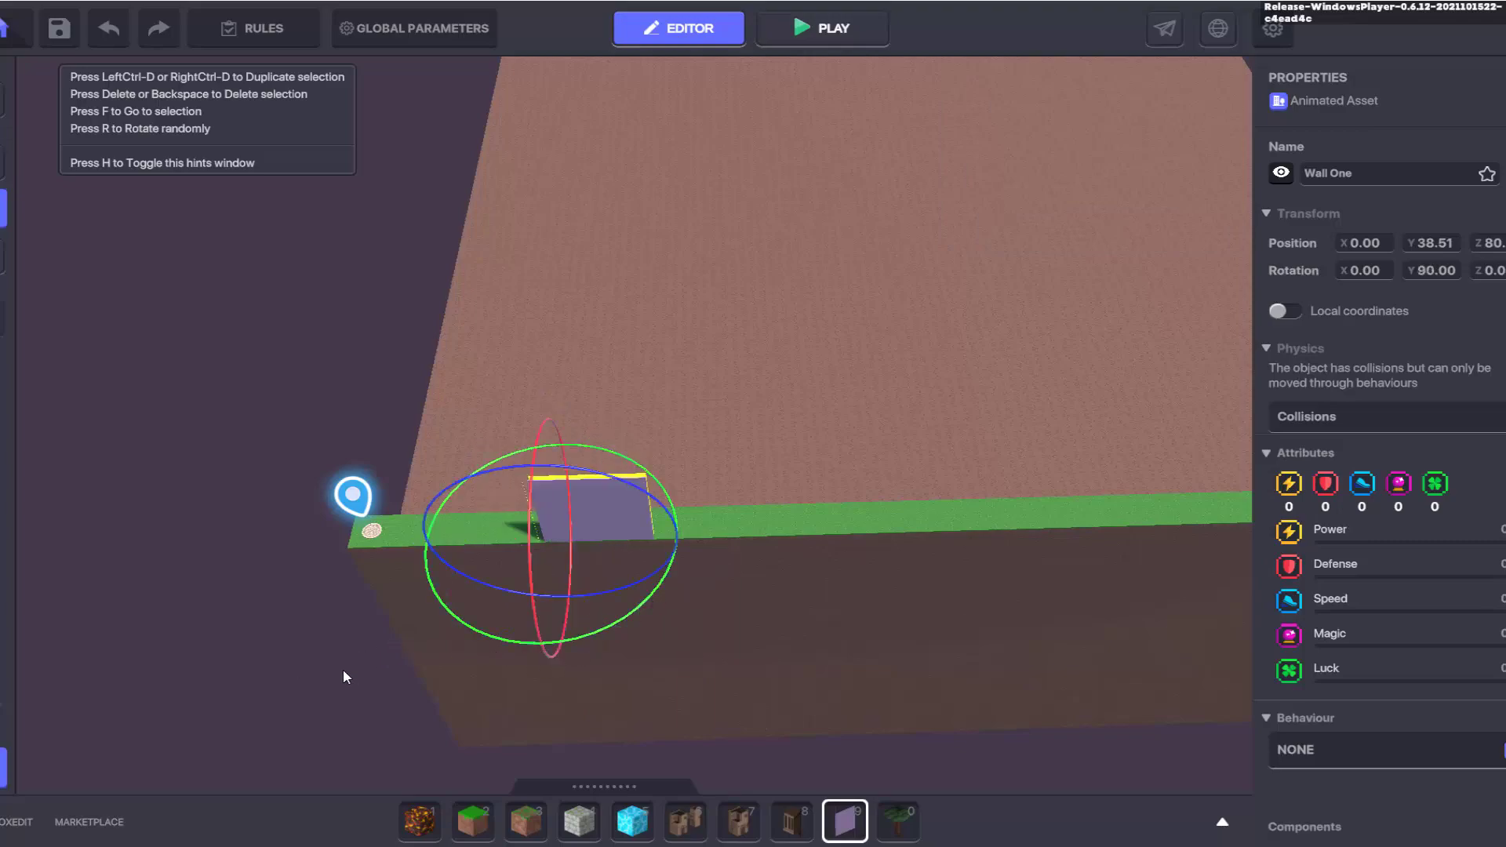
click(1280, 173)
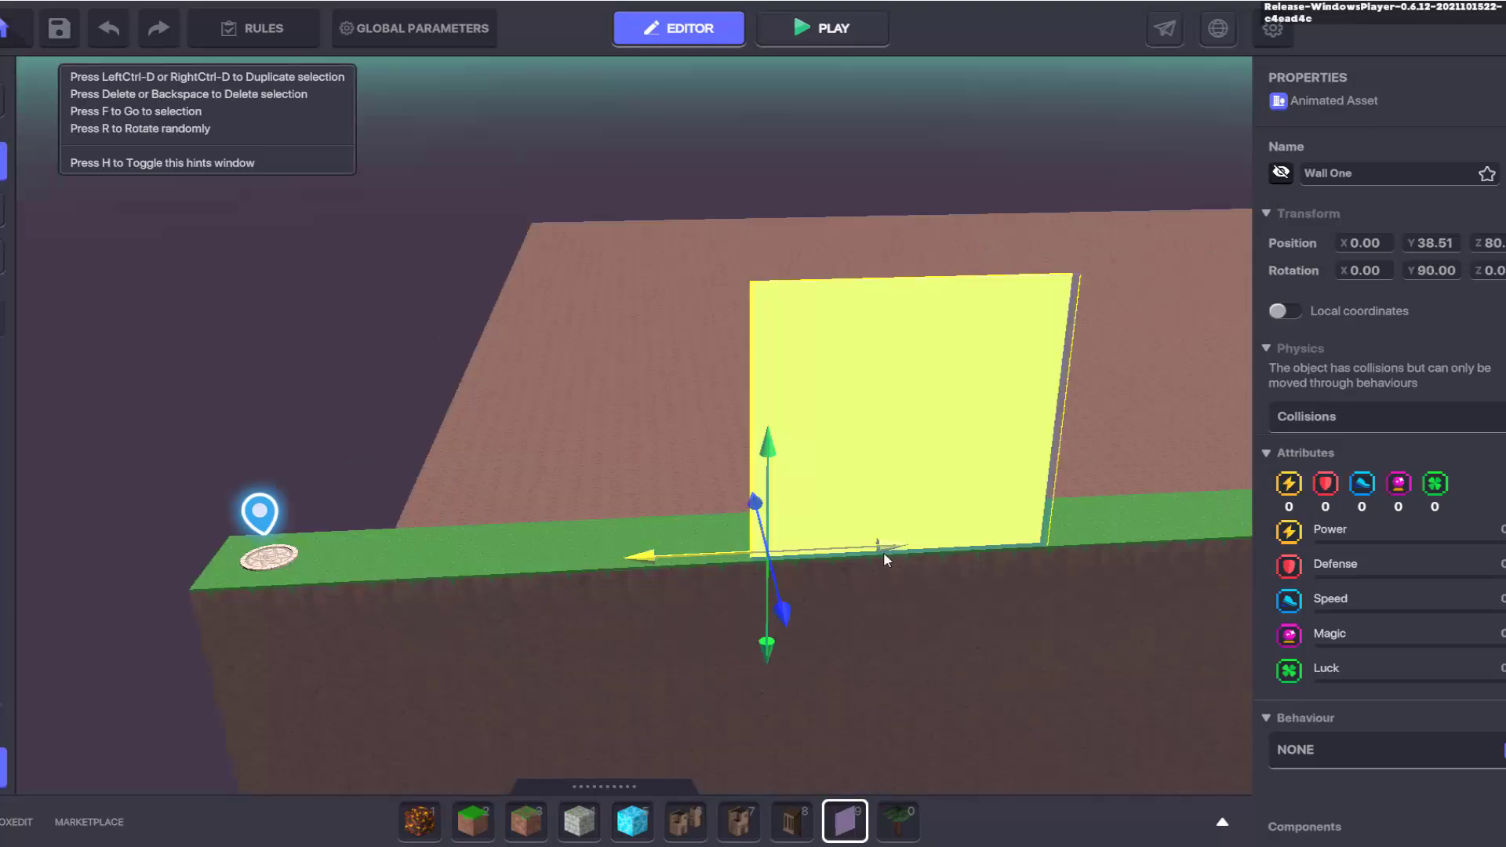
drag(883, 552, 790, 557)
Enclose the start of the walkway with the invisible walls and playtest walking along it
drag(459, 306, 520, 591)
right_drag(521, 592, 838, 650)
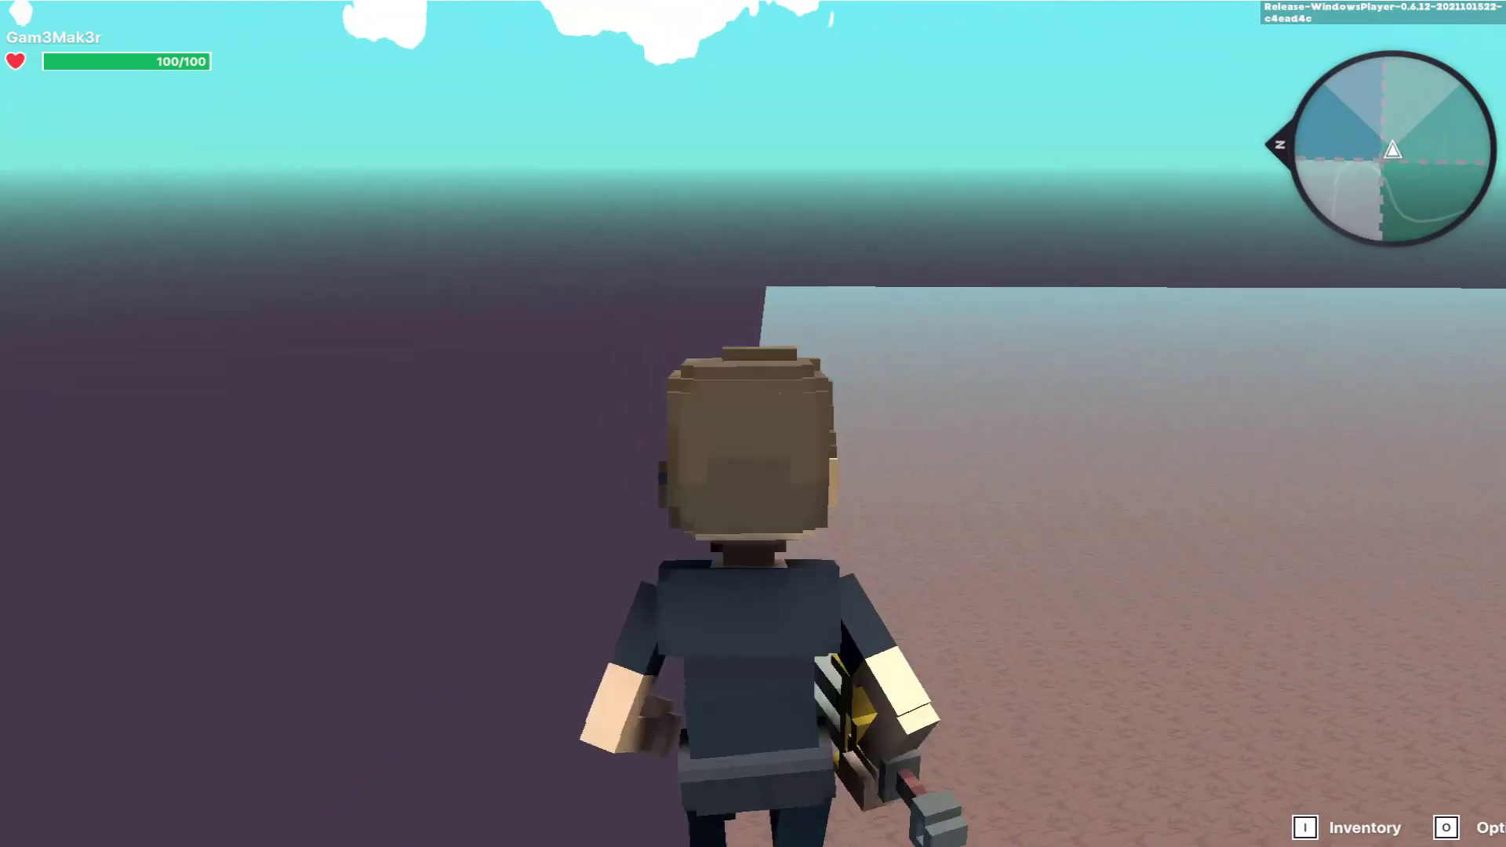
key(w)
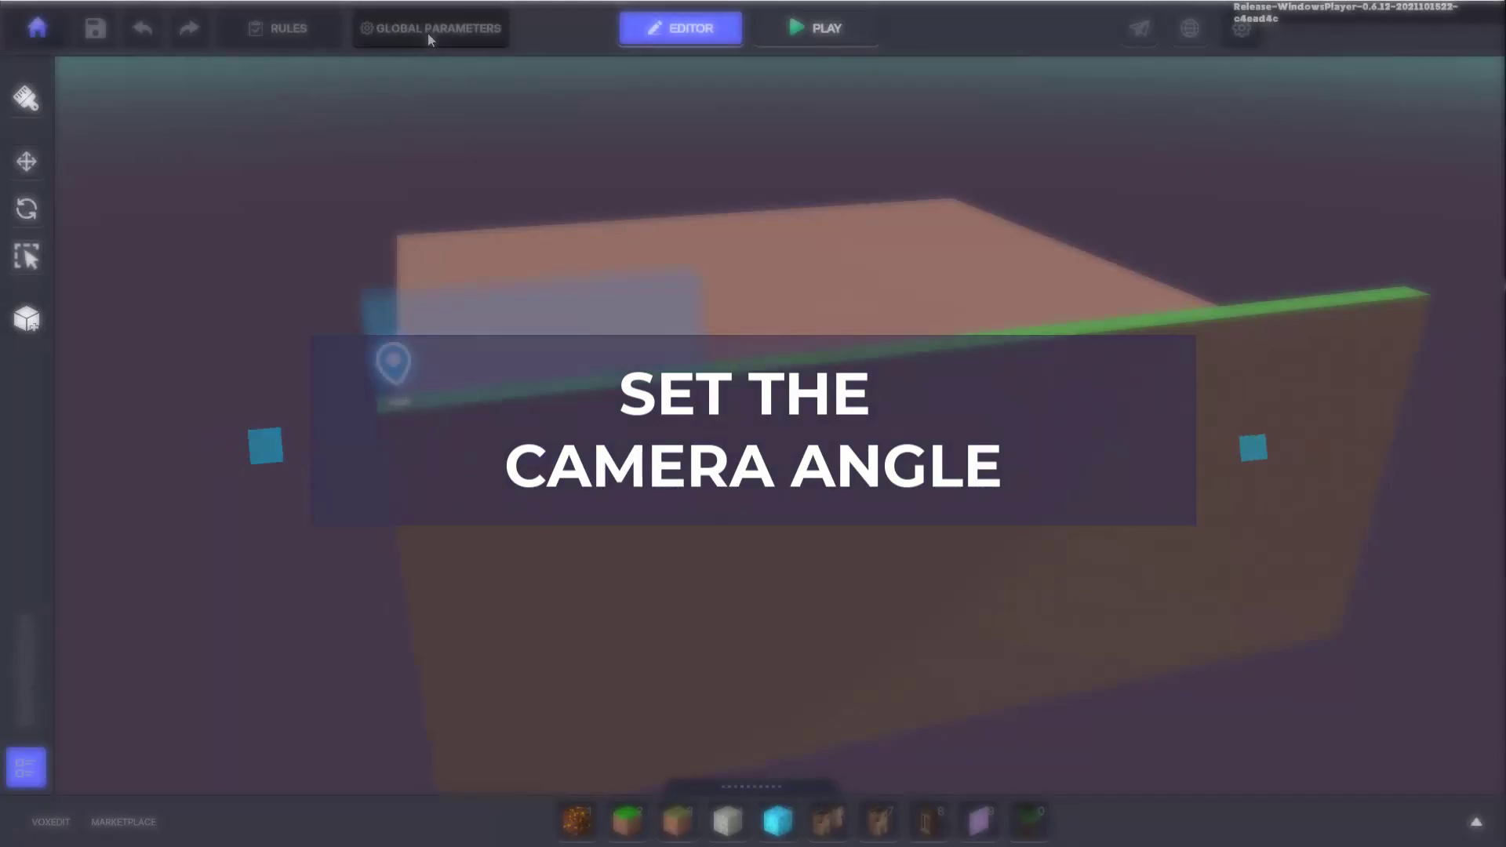
Set up a locked Angled camera with distance 15 and pitch 0, adjust its yaw for a side view, and playtest the run
click(427, 31)
click(702, 249)
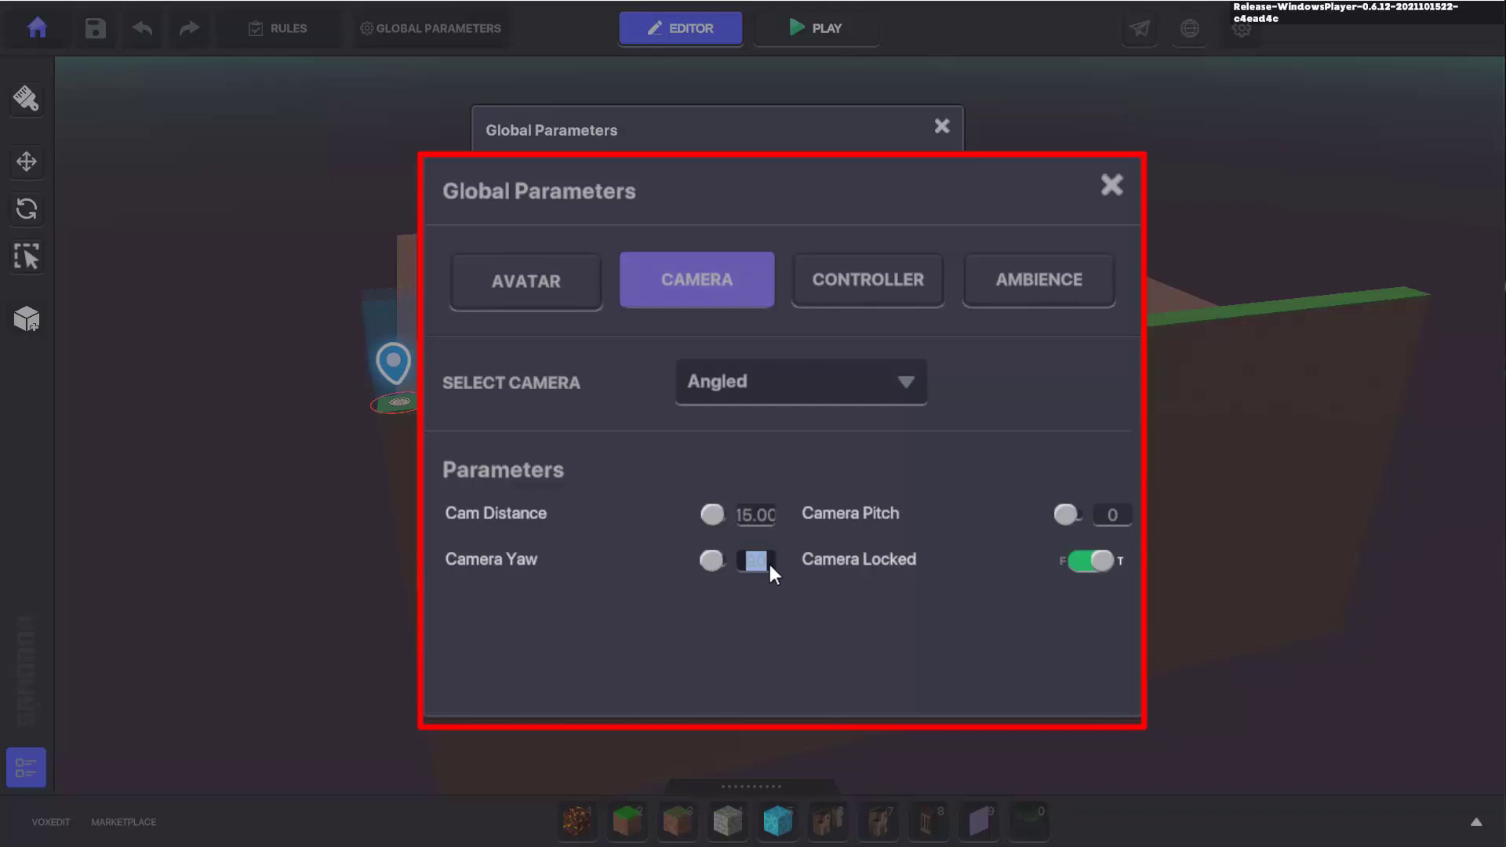
key(BackSpace)
key(Return)
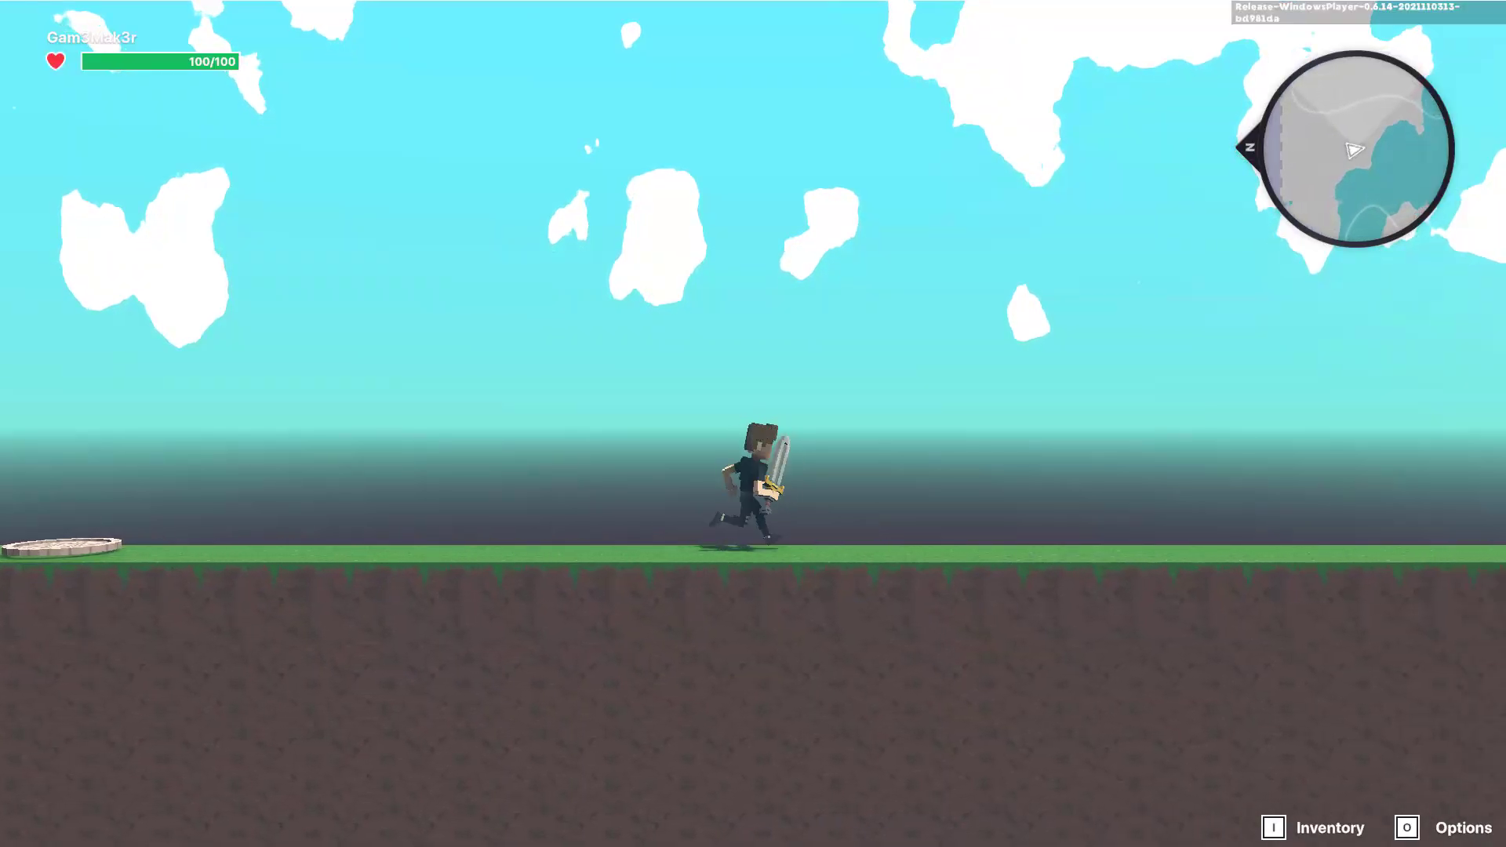
key(d)
Select the group of invisible walls and lift it clear above the grass walkway
drag(397, 222, 1106, 384)
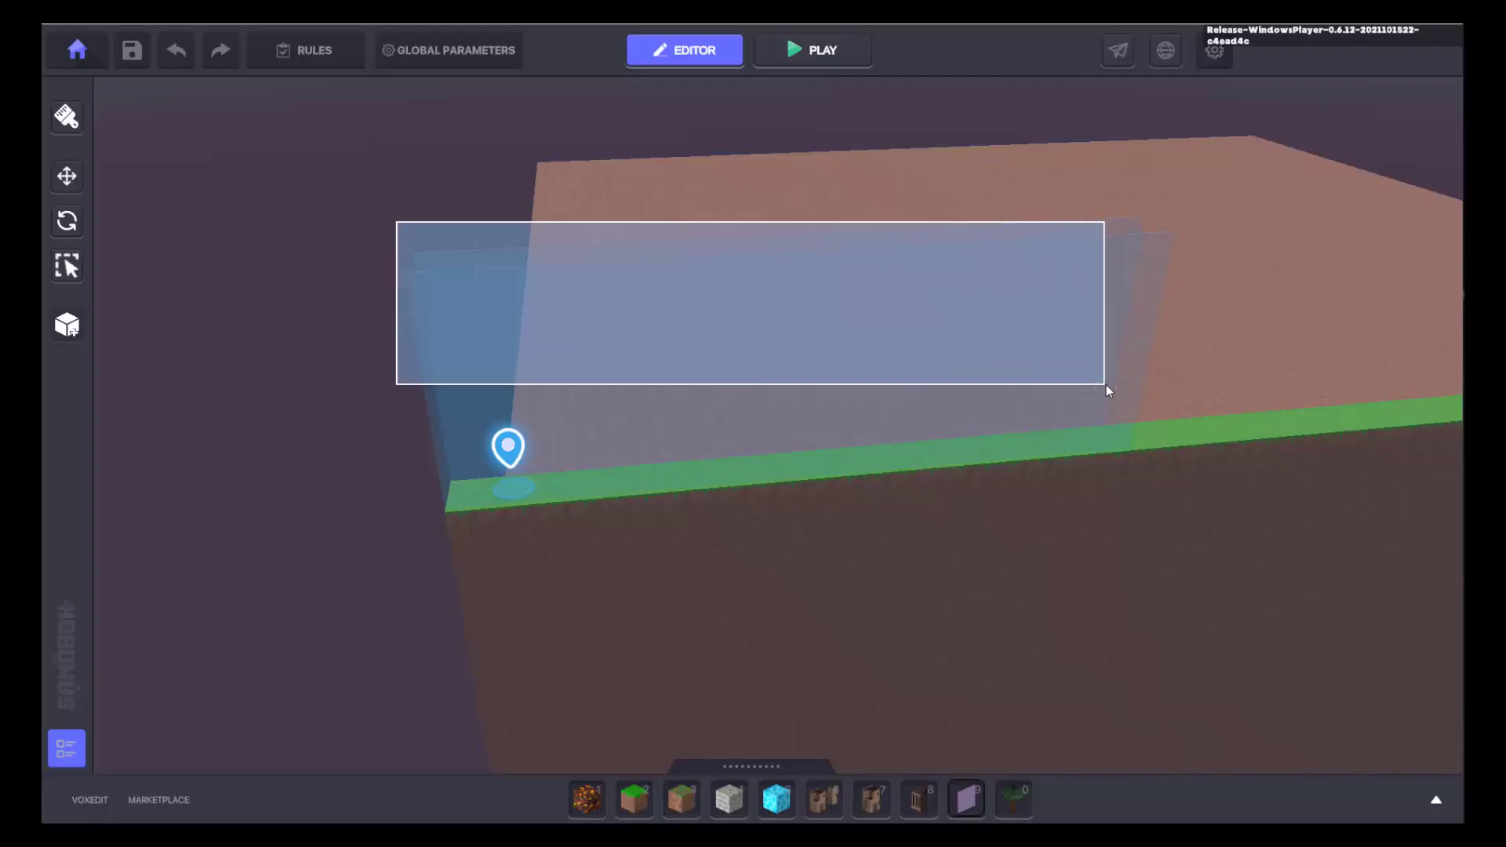
key(f)
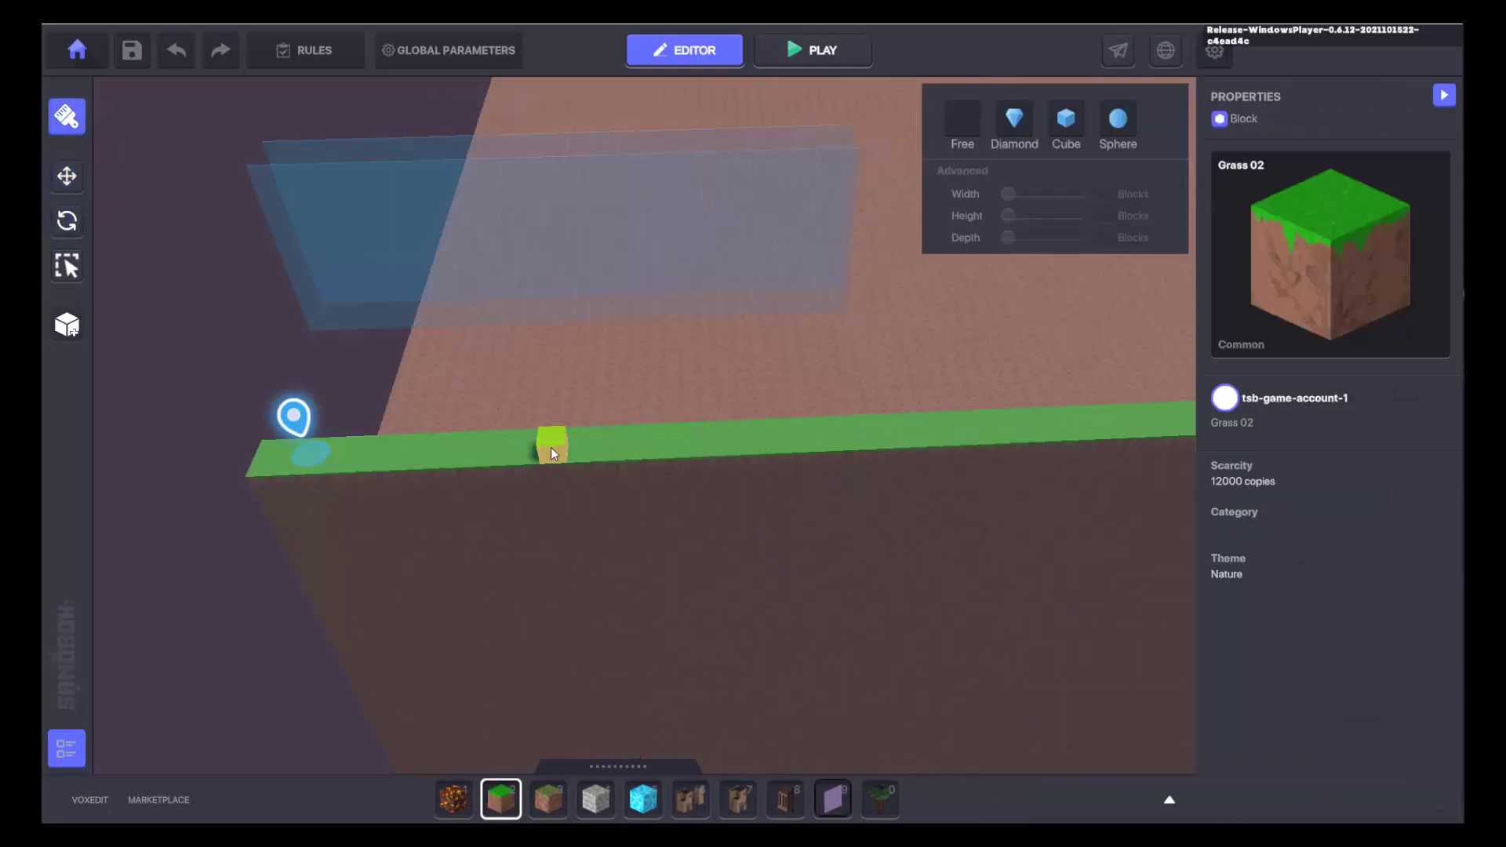
Dig pits into the grass walkway and fill them and several surface patches with Solified Lava blocks
right_drag(555, 437, 657, 706)
key(1)
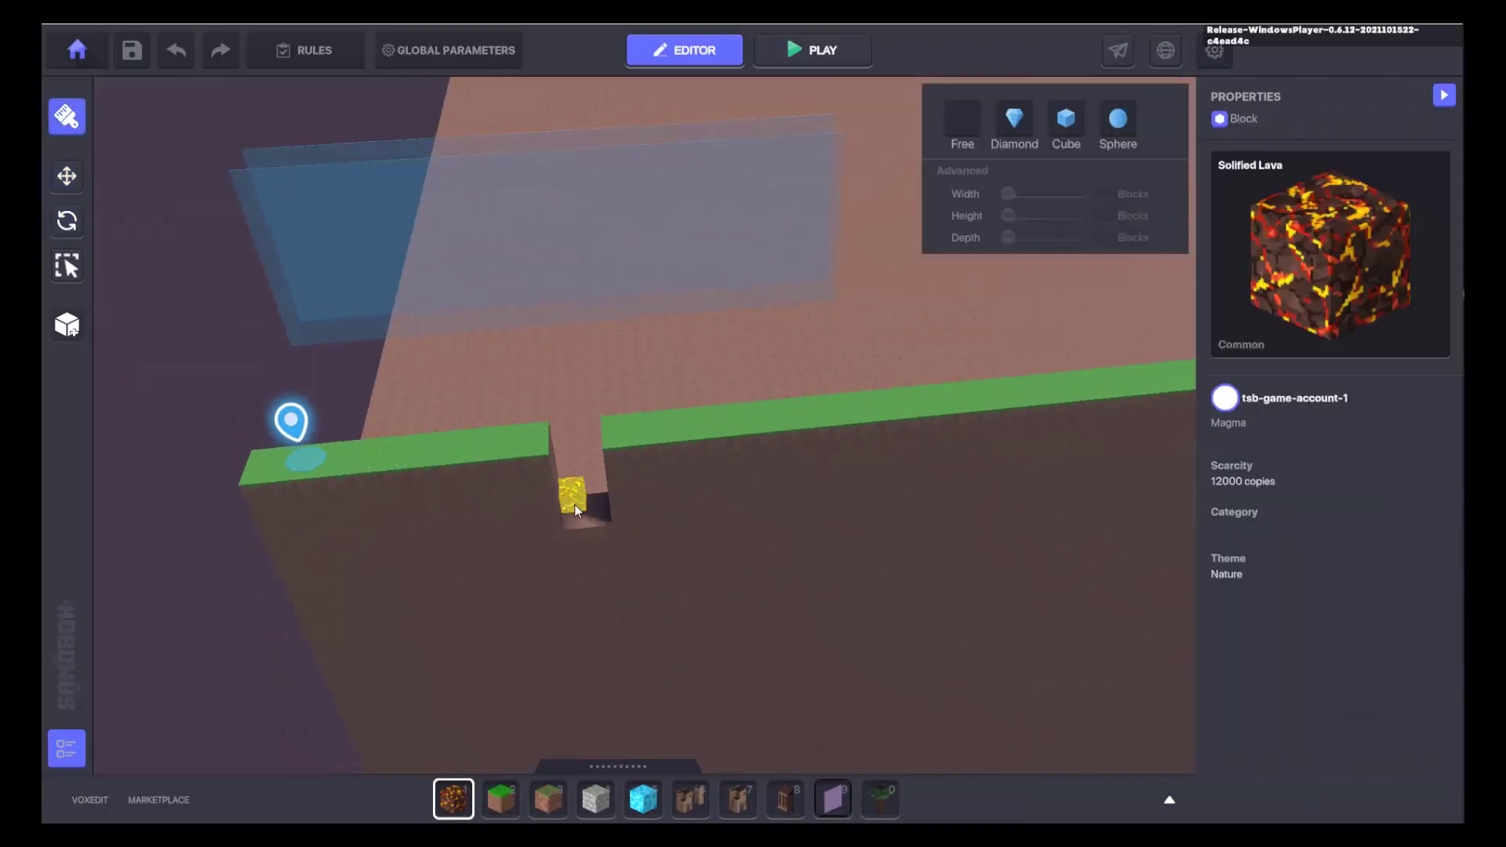
right_drag(610, 523, 660, 419)
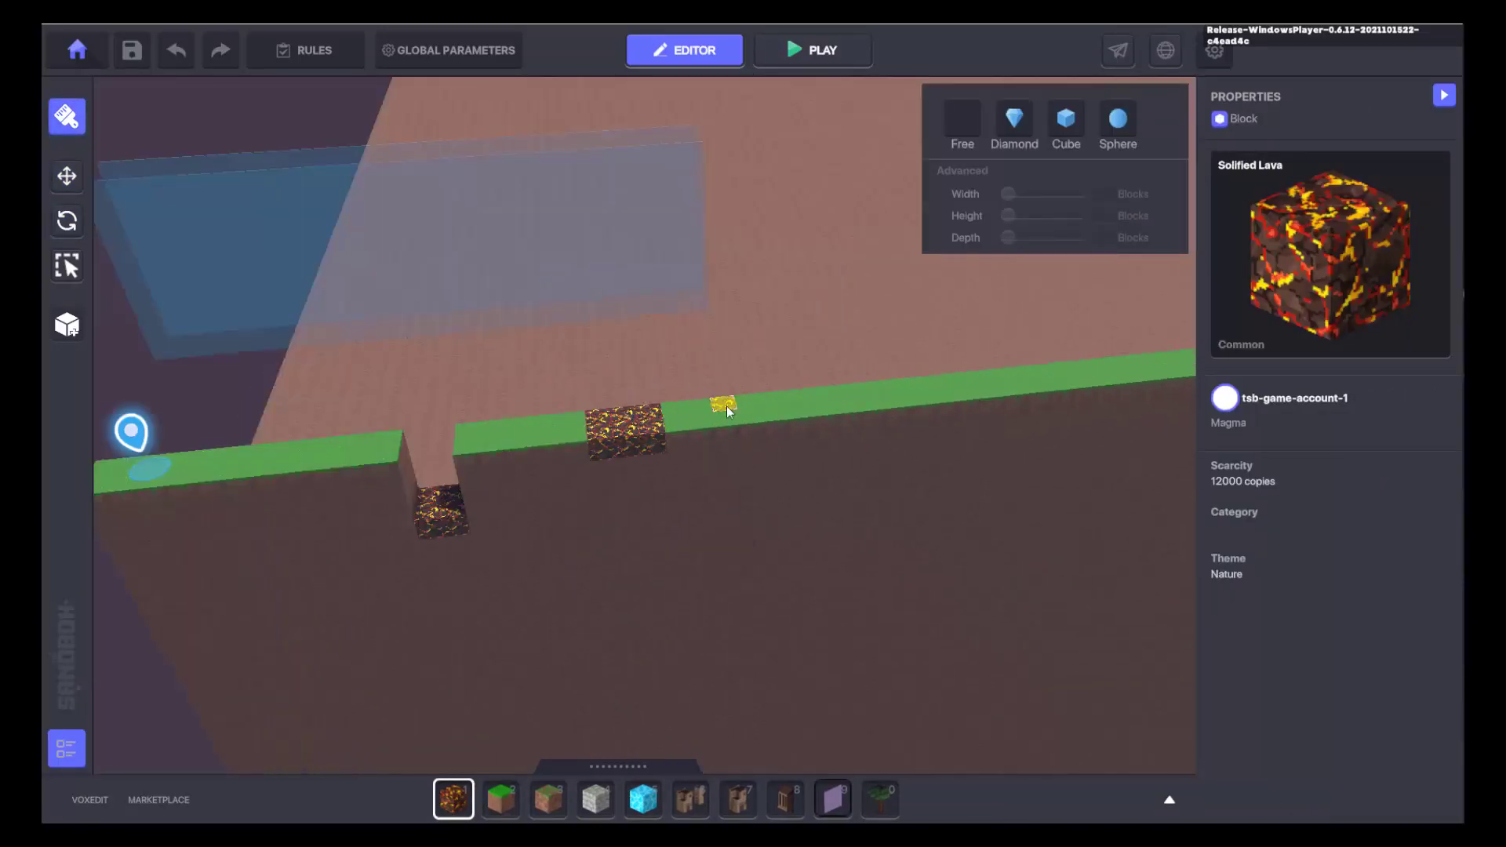
right_drag(958, 459, 727, 463)
click(737, 412)
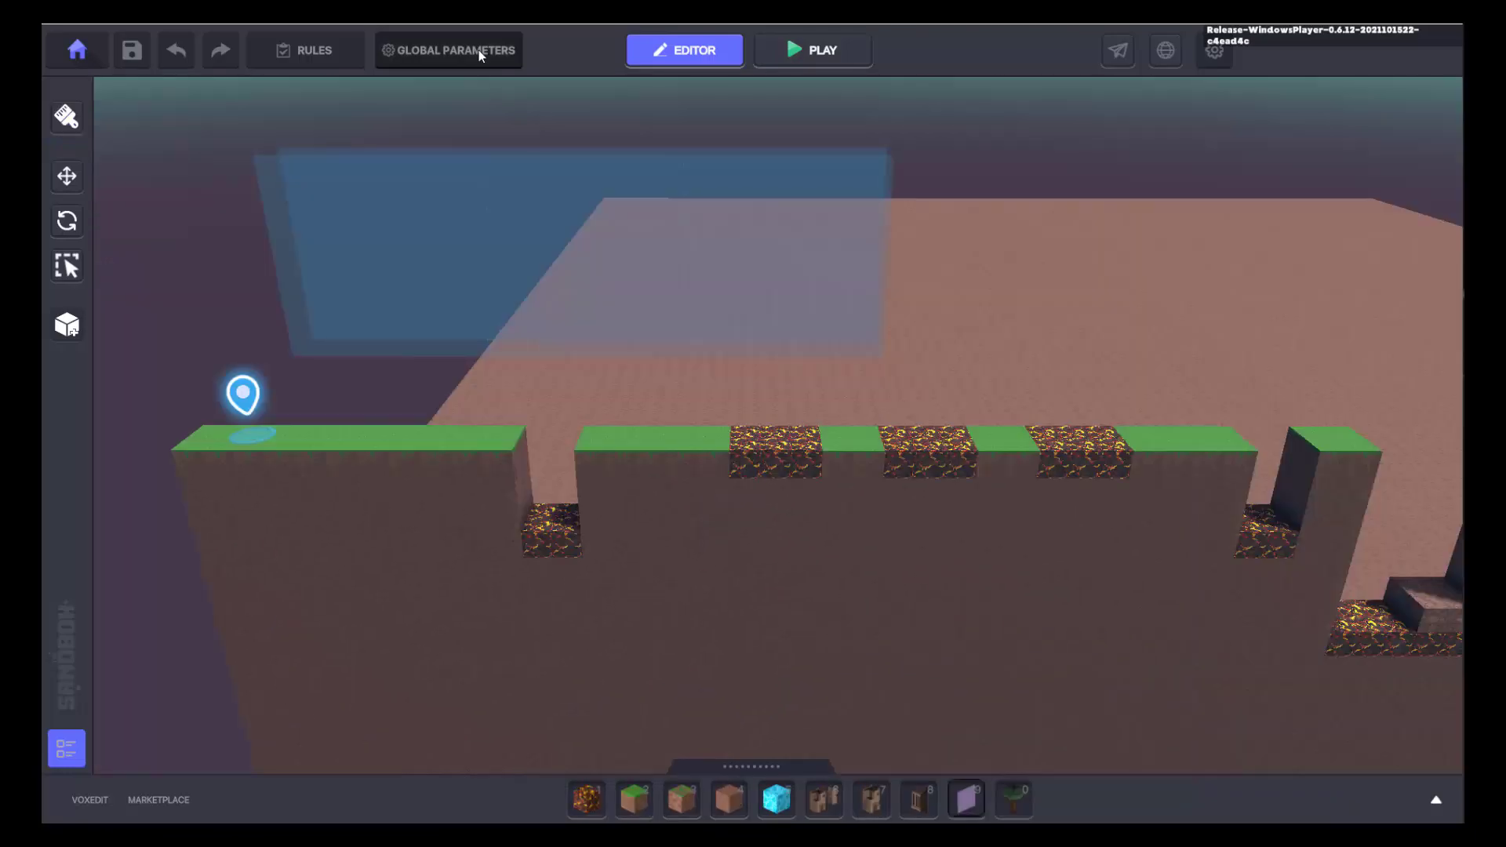
Add Solified Lava as a damaging block in the avatar controller's Health component, with blocks damage set to 20
click(479, 49)
click(784, 207)
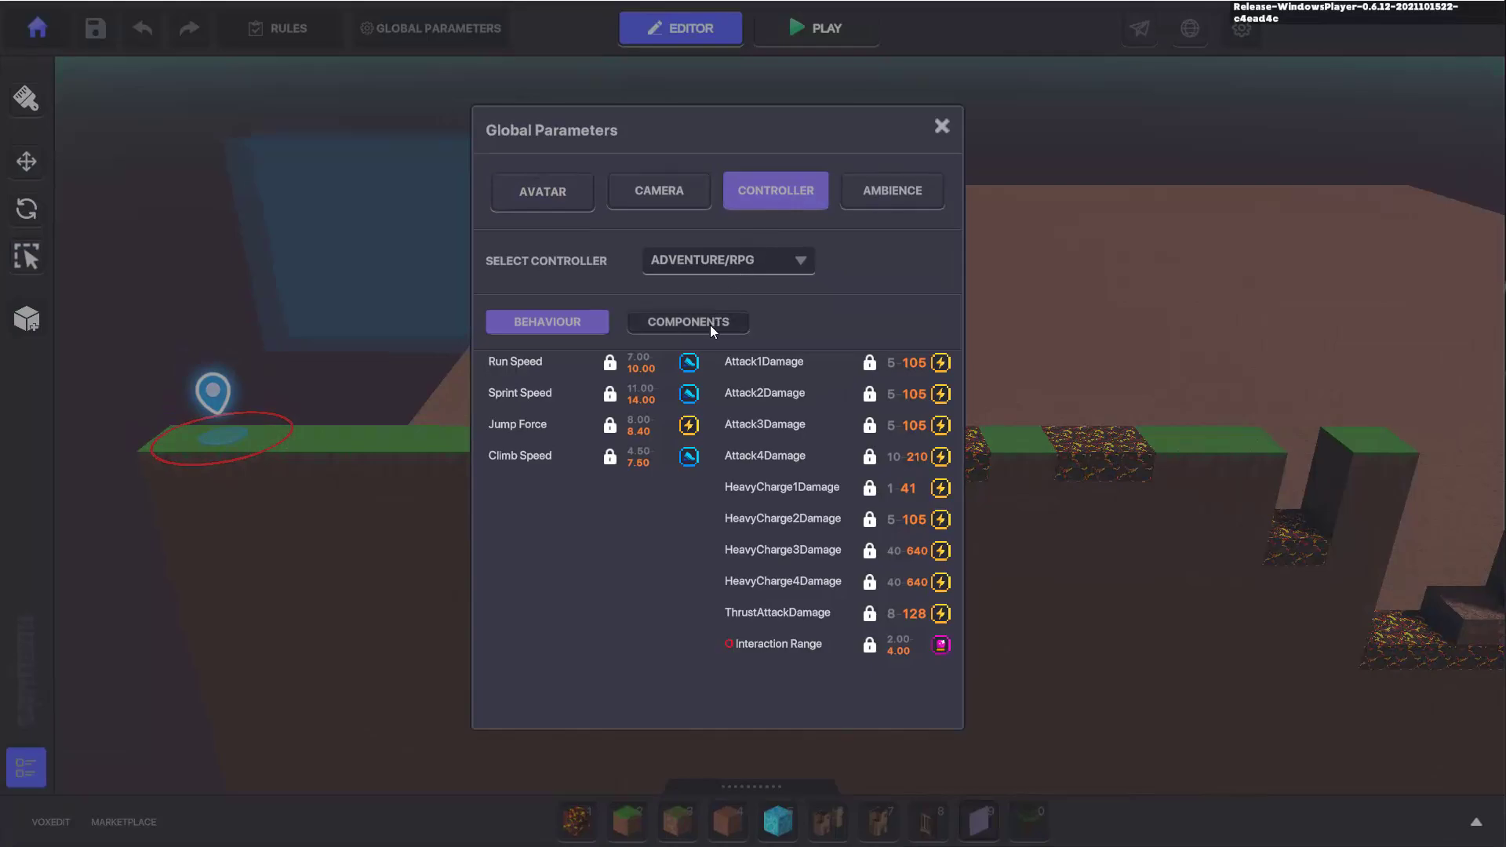
click(695, 327)
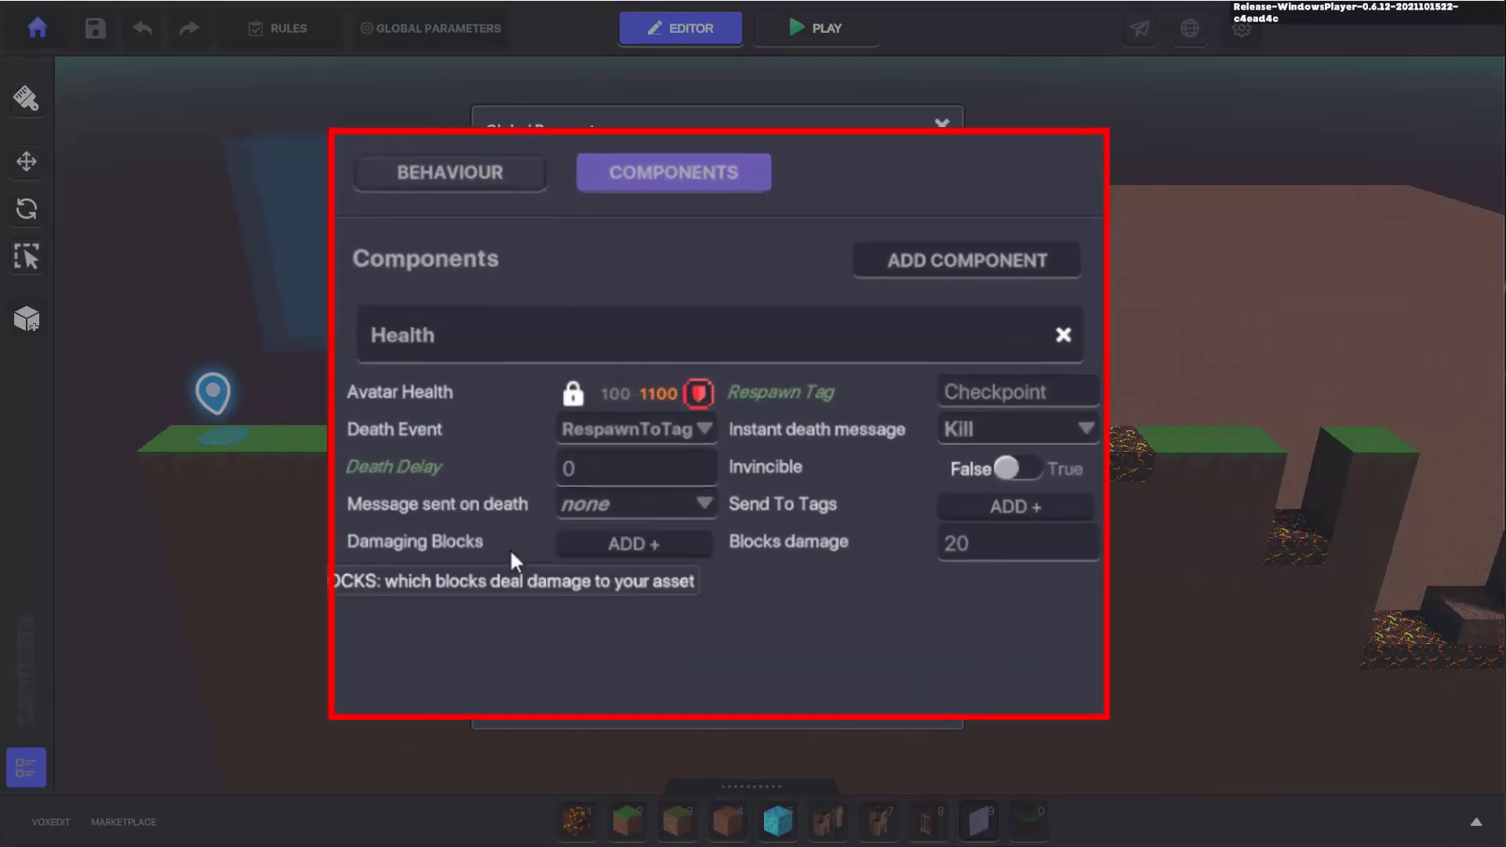
click(600, 544)
click(600, 544)
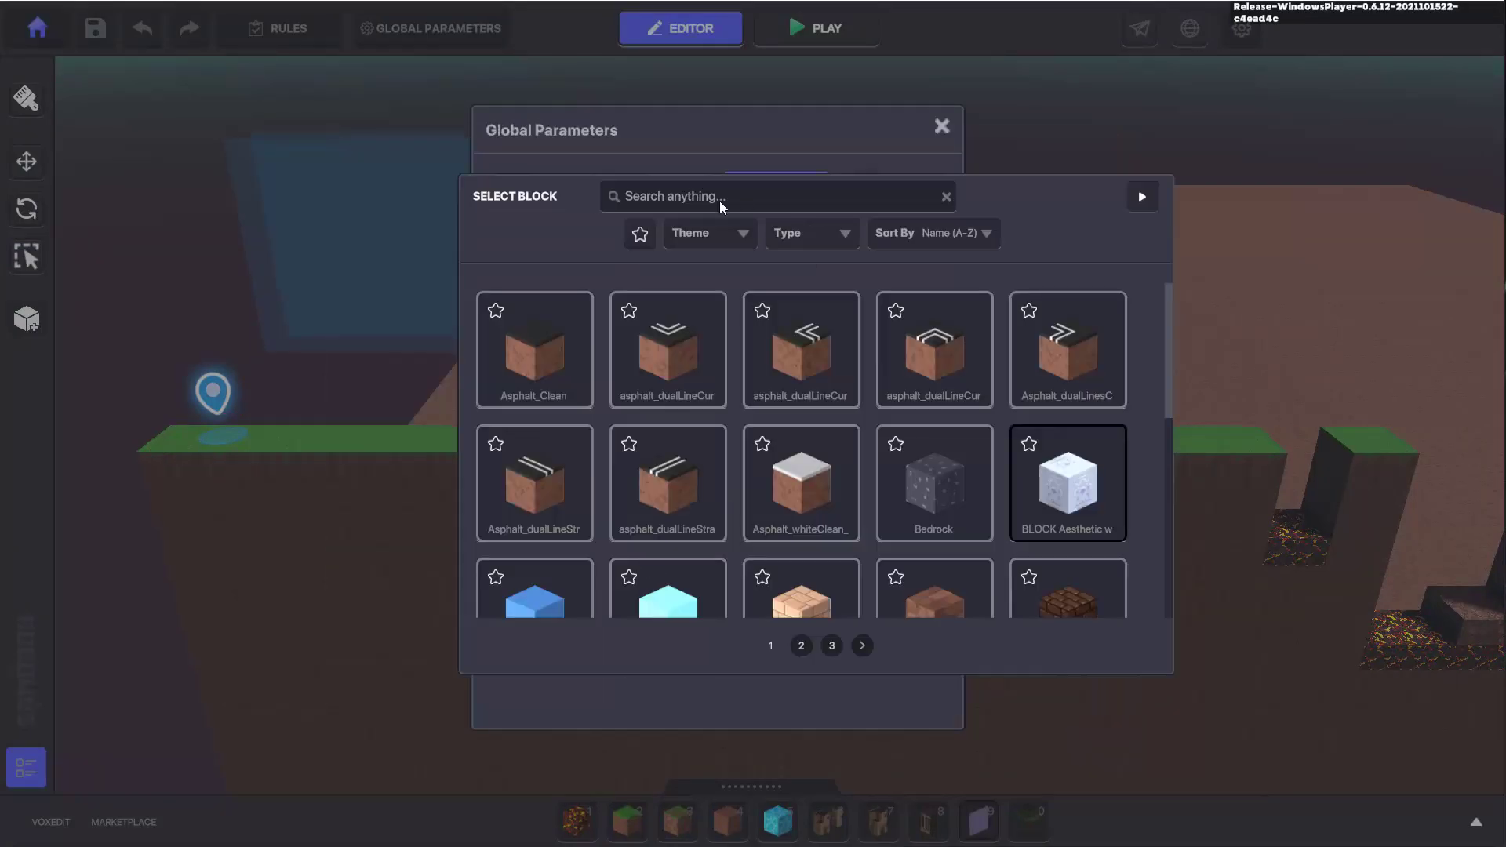
click(718, 201)
text(Lava)
click(700, 337)
click(993, 571)
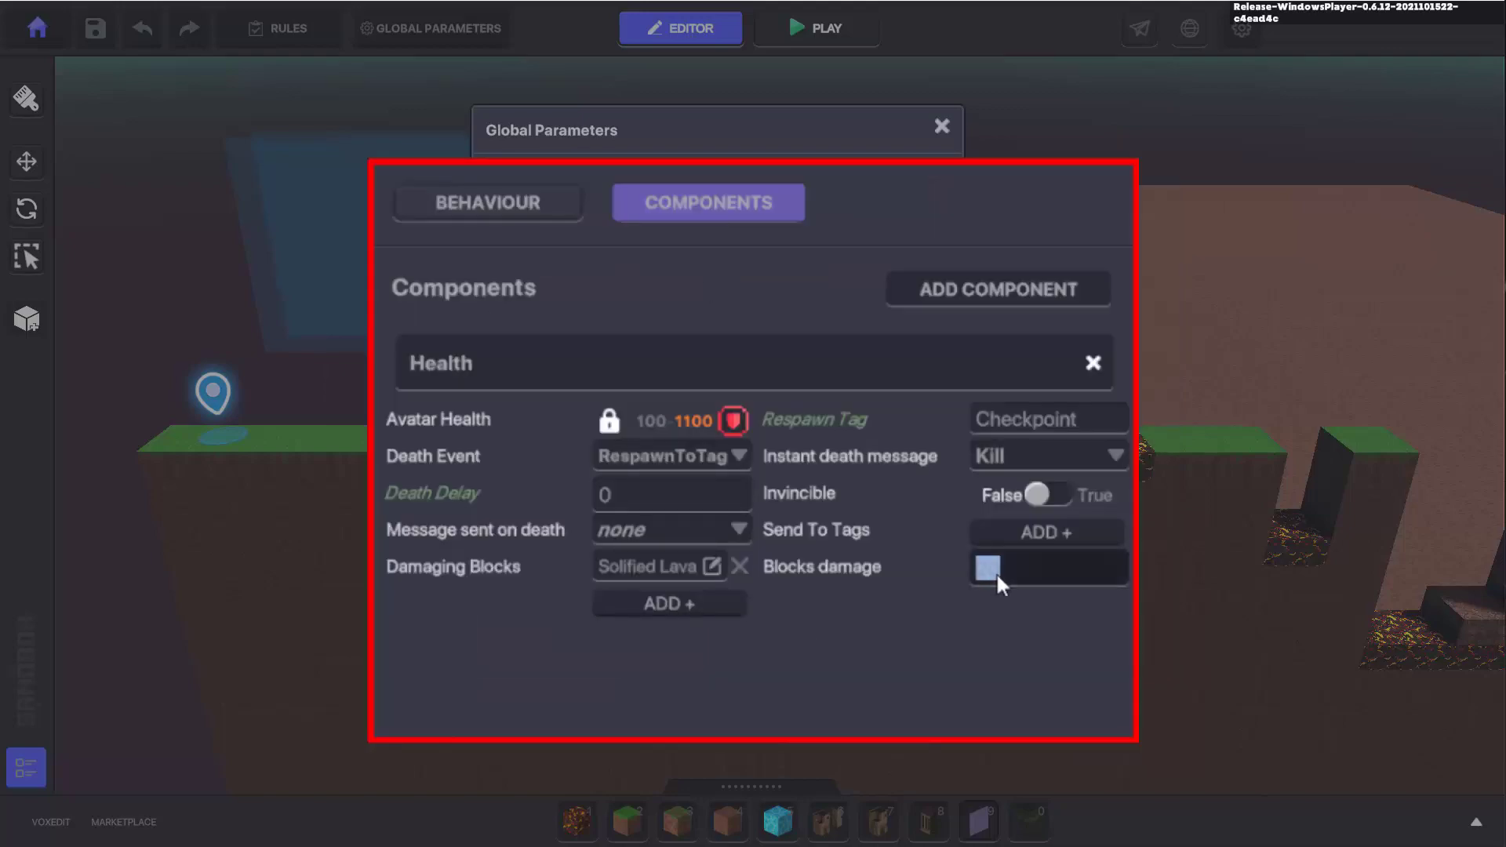
text(20)
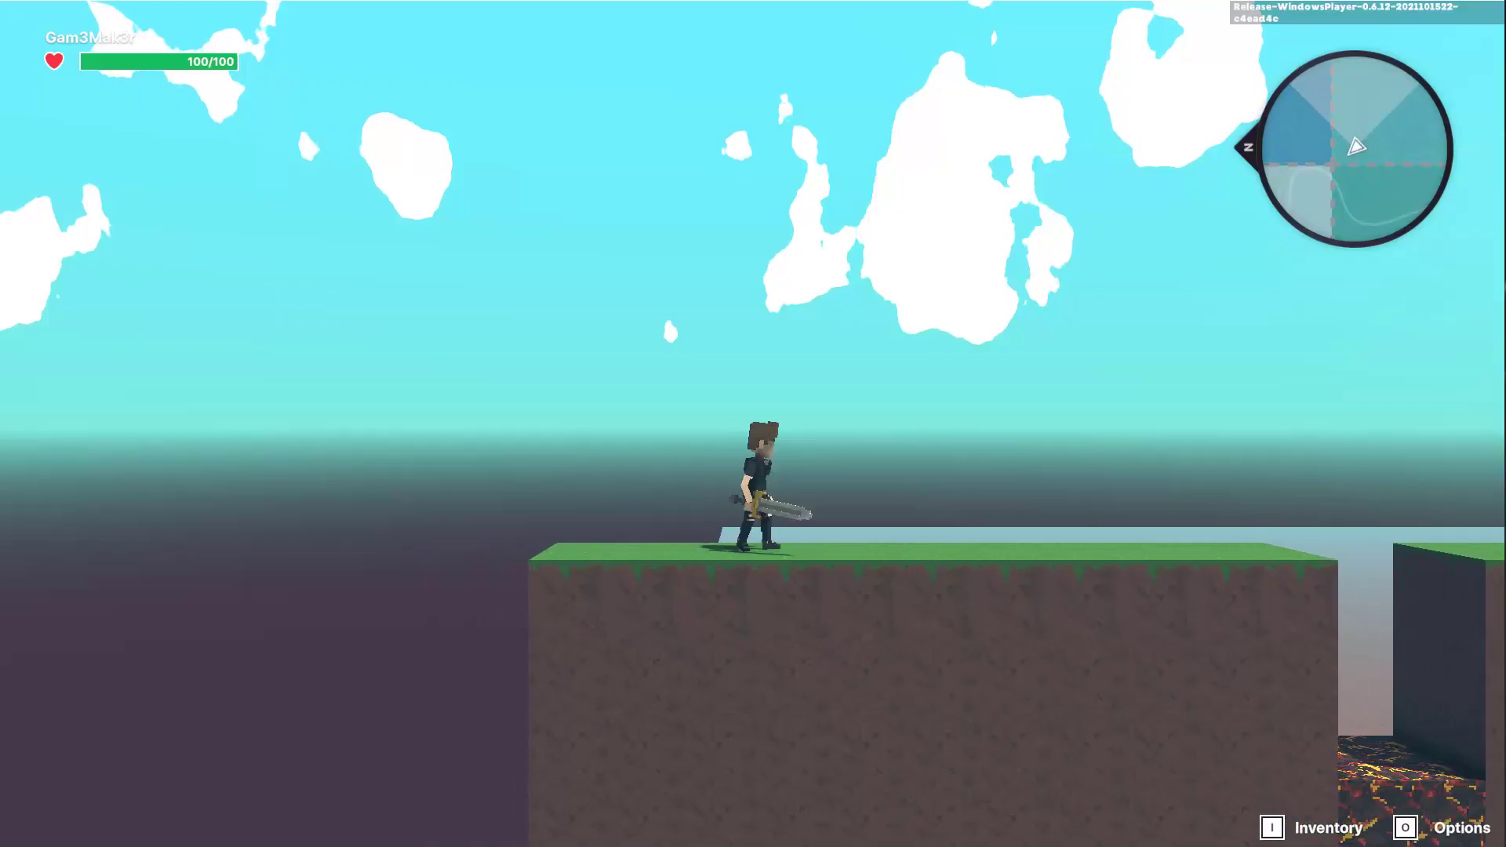
Playtest the side-scrolling run across the lava pits and the surface lava patches
key(d)
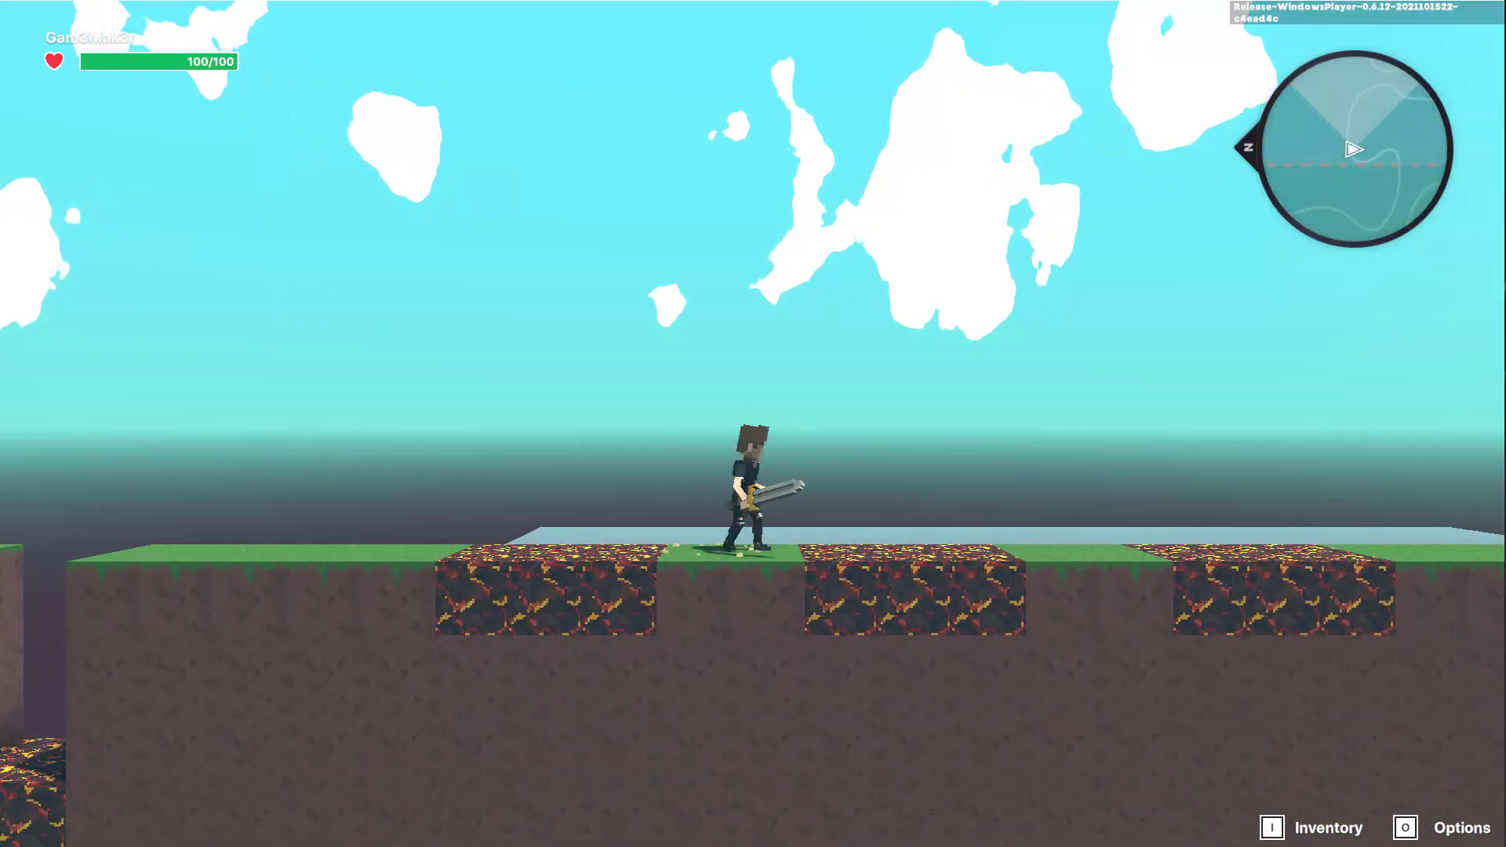
key(d)
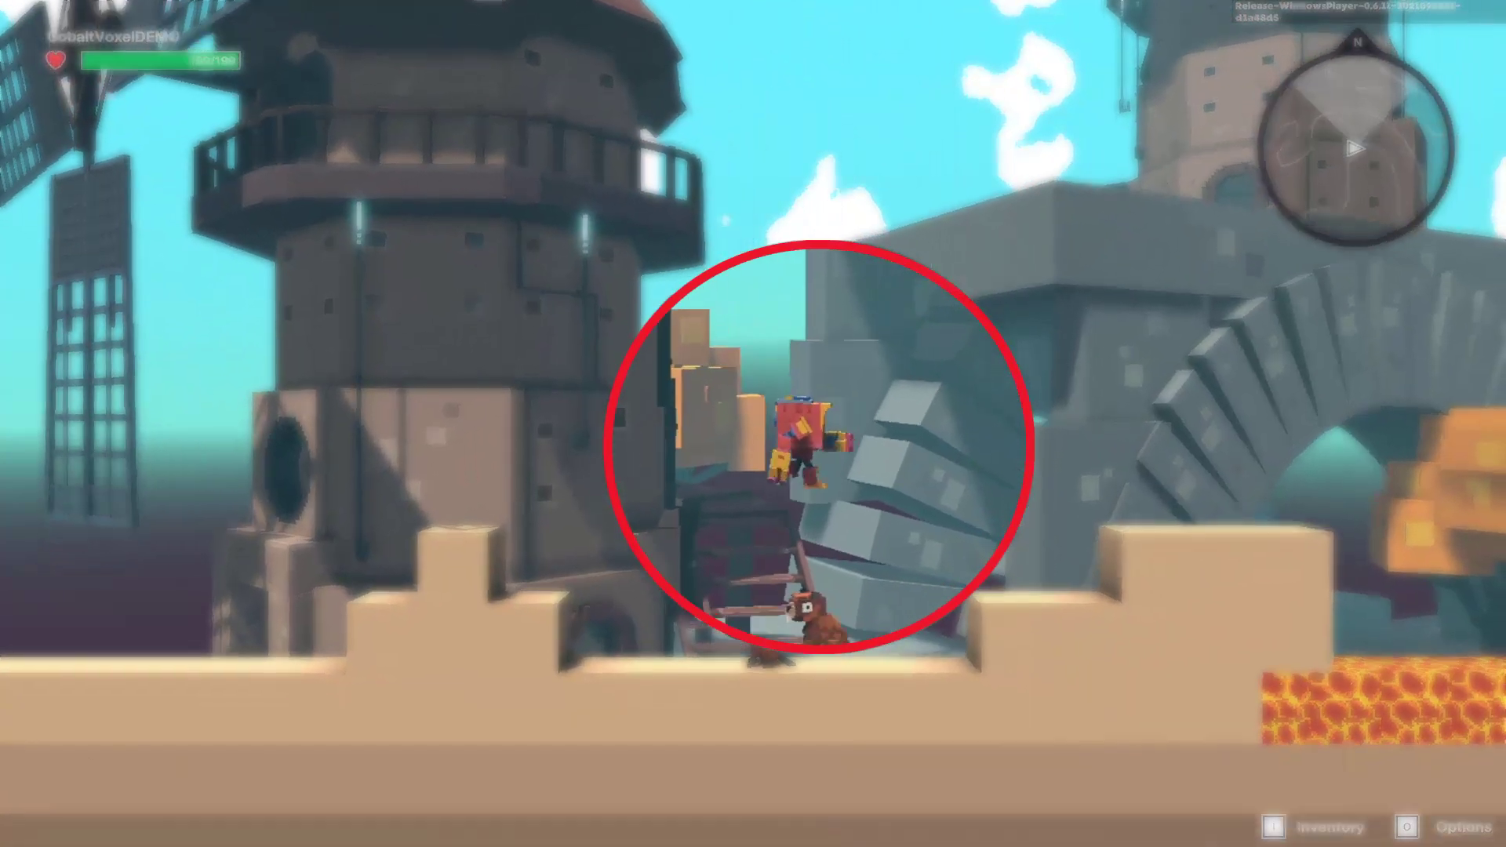
key(d)
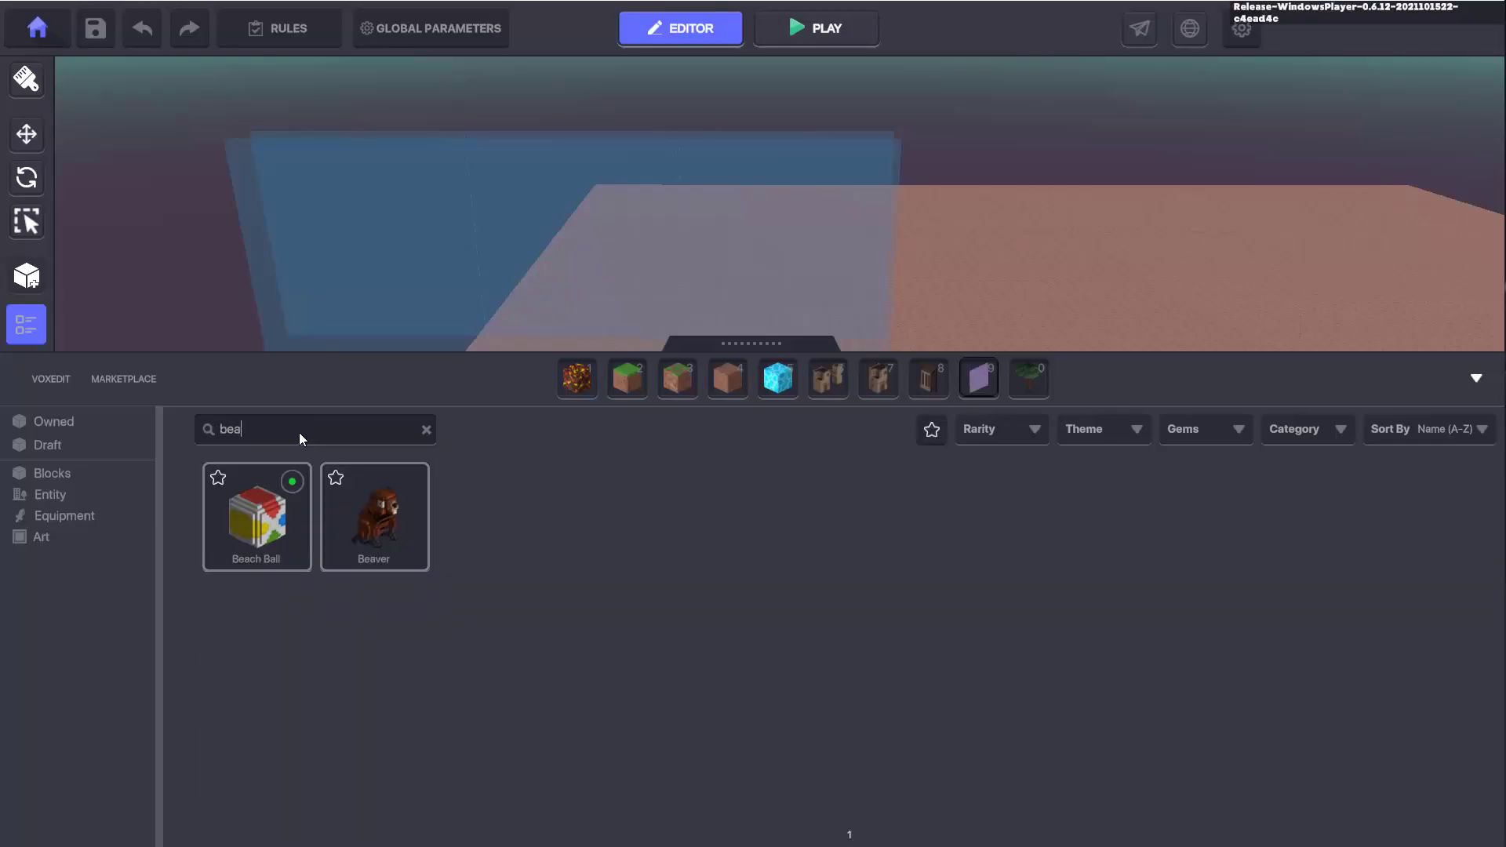
Find the Beaver asset and place it on the grass between the first two lava patches on the walkway
text(ver)
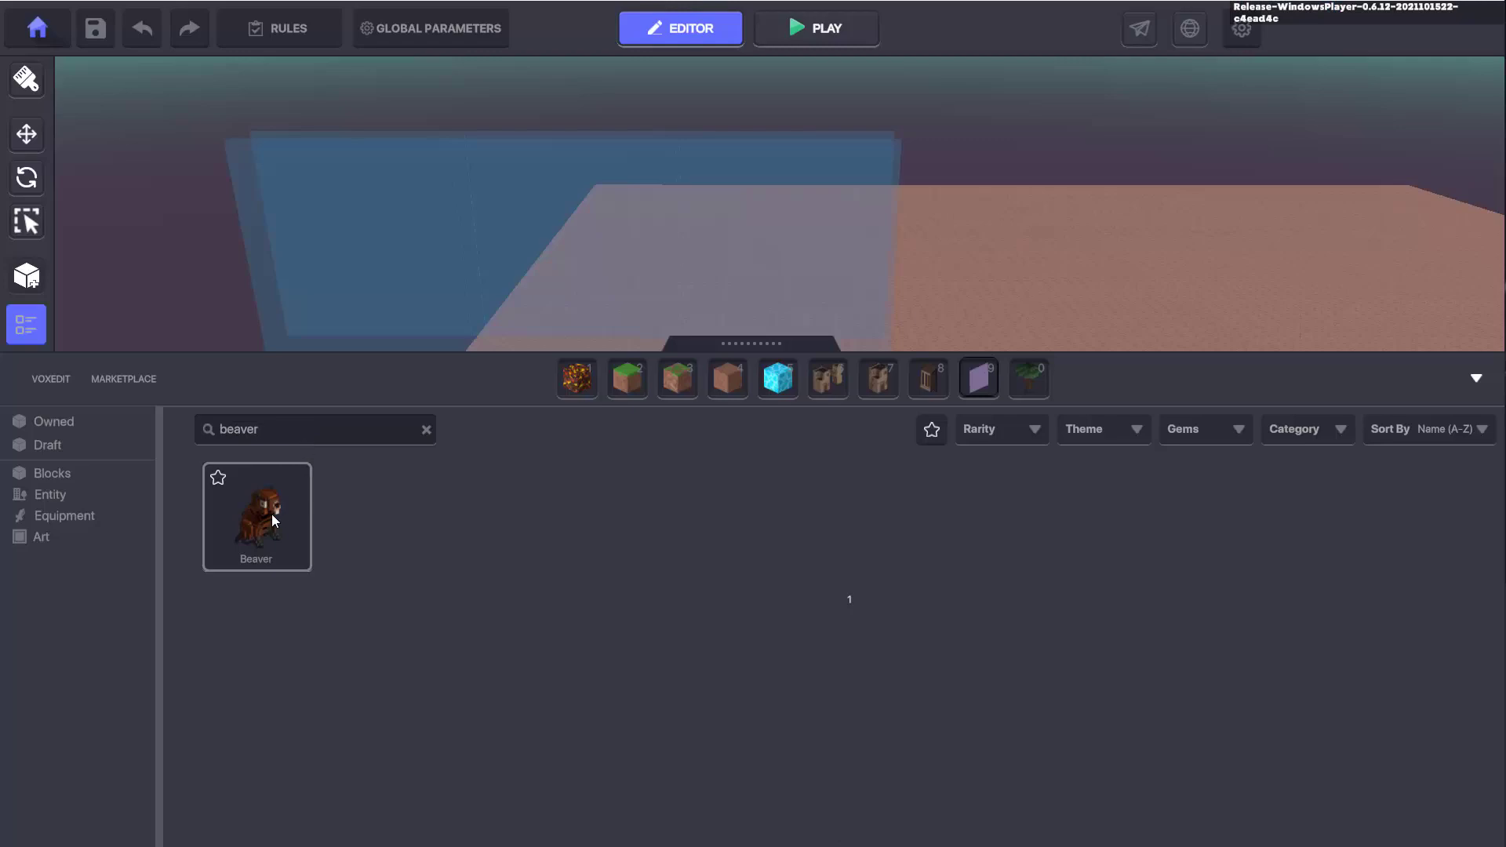
click(675, 378)
click(737, 342)
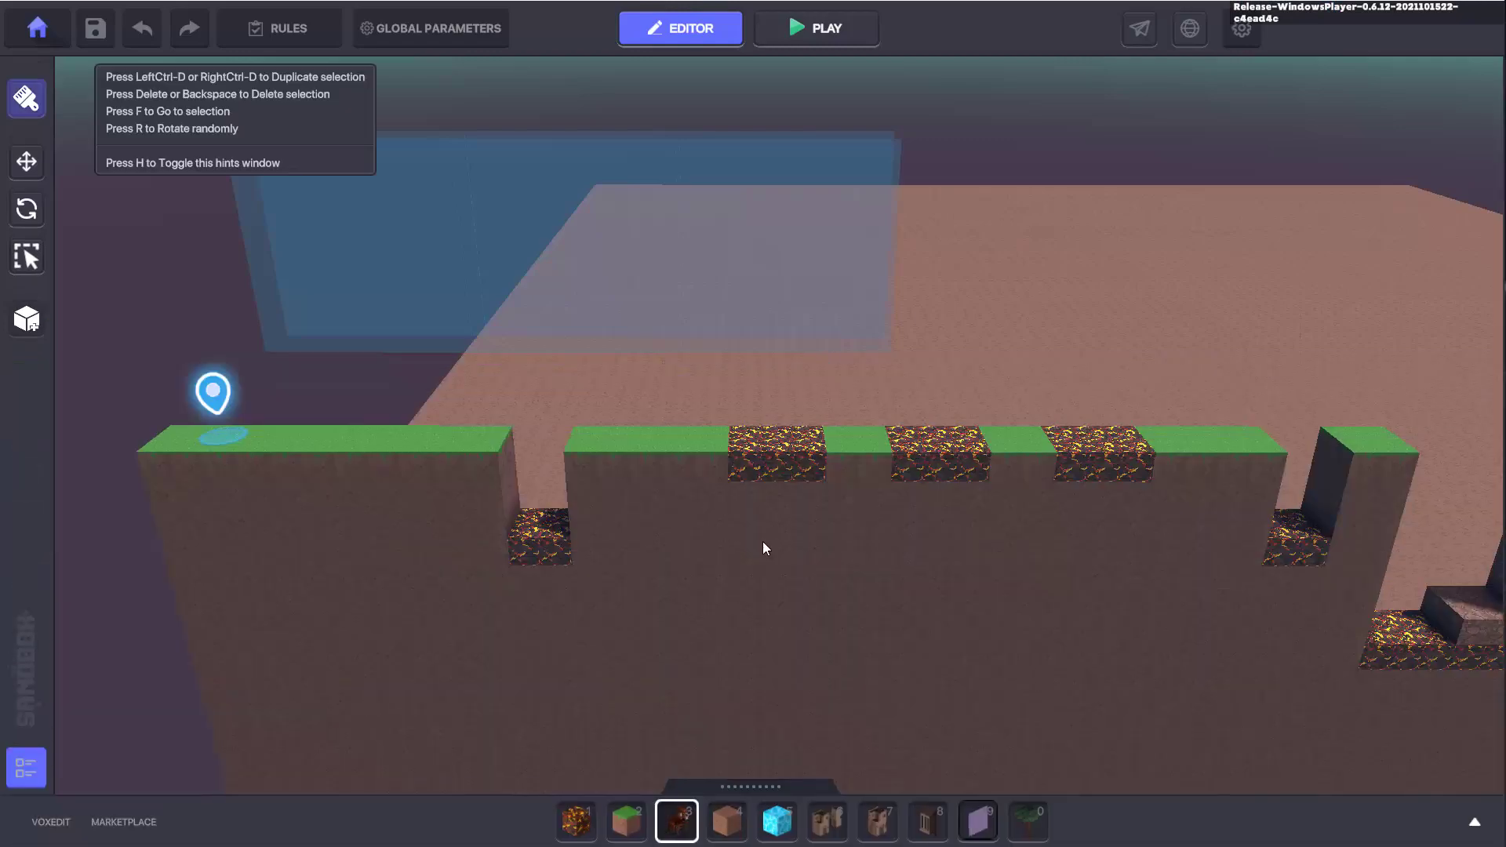
click(853, 436)
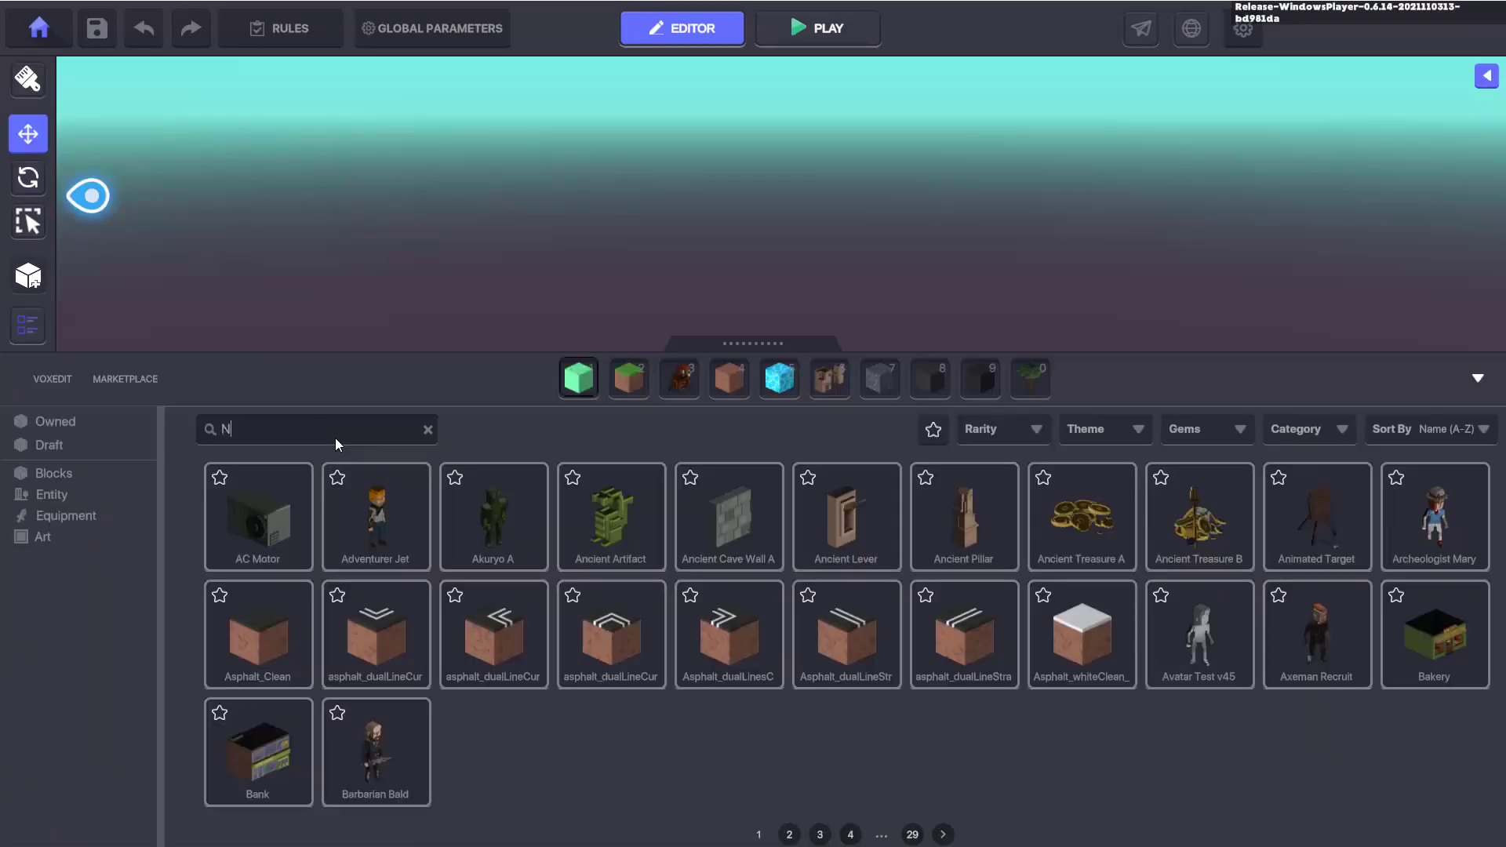
Place a NumPad asset on the walkway and position it directly above the beaver's head
drag(259, 514, 893, 381)
click(753, 343)
click(684, 472)
drag(681, 382, 732, 228)
right_drag(732, 227, 891, 357)
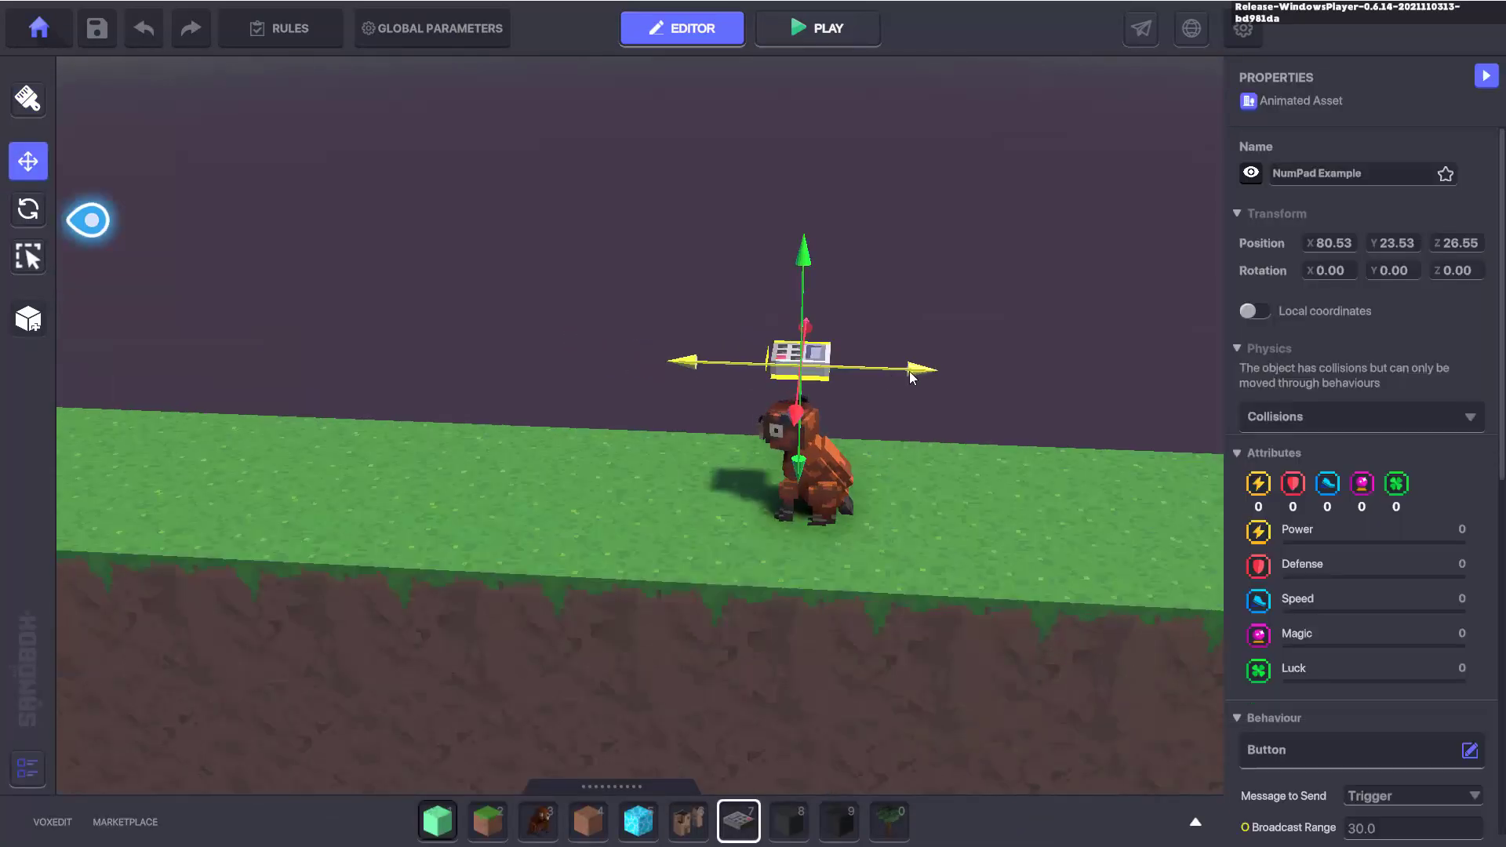
mouse_move(910, 376)
right_down()
mouse_move(659, 379)
mouse_move(1059, 392)
mouse_move(897, 397)
right_up()
click(918, 479)
mouse_move(923, 508)
mouse_down()
mouse_move(563, 517)
mouse_move(1011, 514)
mouse_move(902, 511)
mouse_up()
click(788, 359)
Make the NumPad a child of the beaver in the list of scene objects
click(28, 768)
scroll(196, 745, down, 5)
drag(138, 755, 144, 487)
drag(144, 542, 126, 548)
click(121, 533)
mouse_move(917, 514)
mouse_down()
mouse_move(635, 544)
mouse_move(955, 542)
mouse_move(926, 541)
mouse_up()
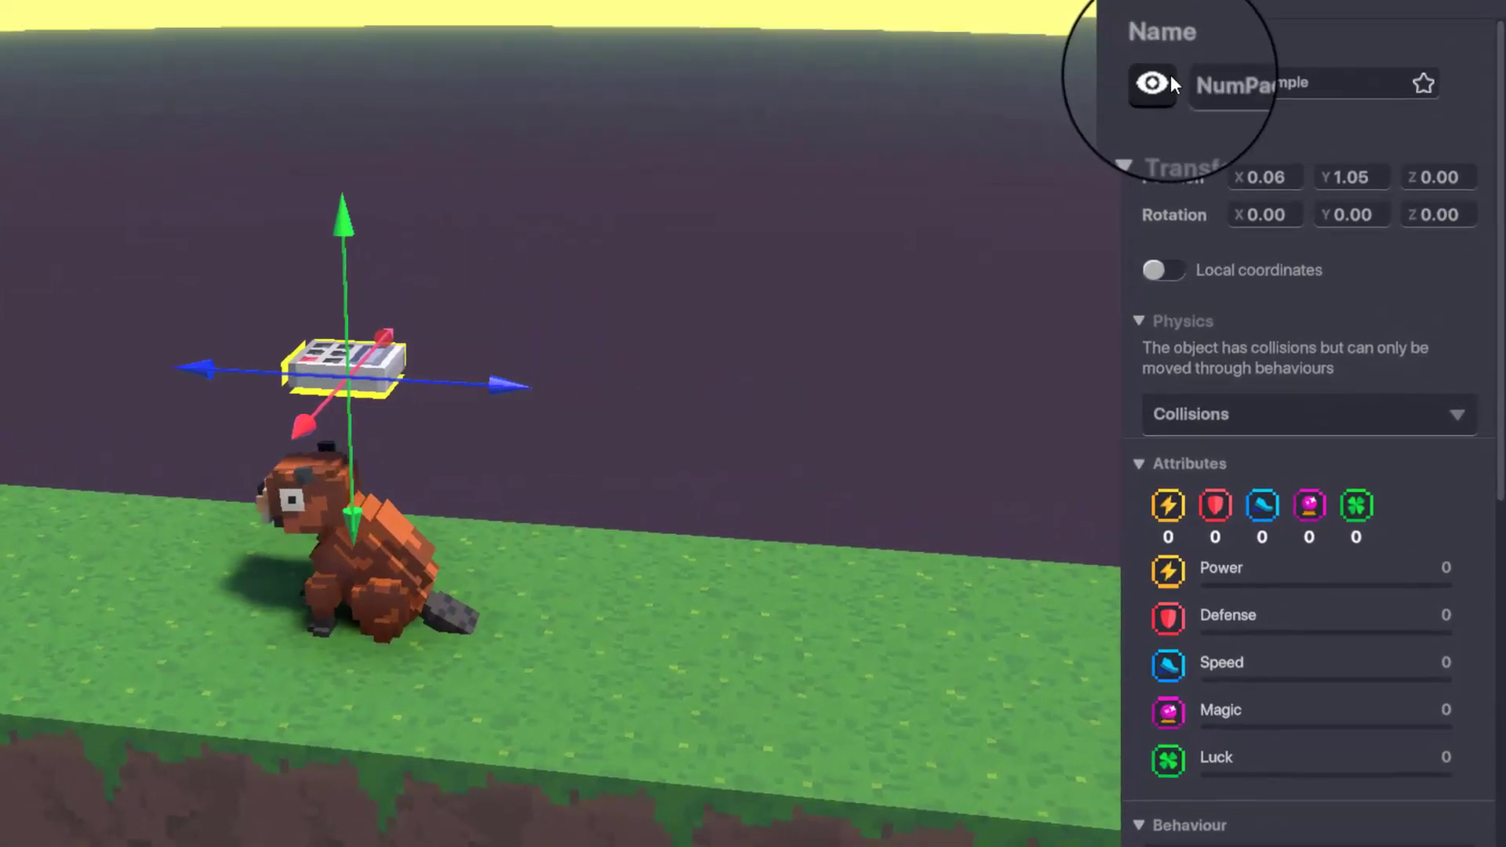
Make NumPad Example invisible and set its physics to No Collisions
click(1171, 78)
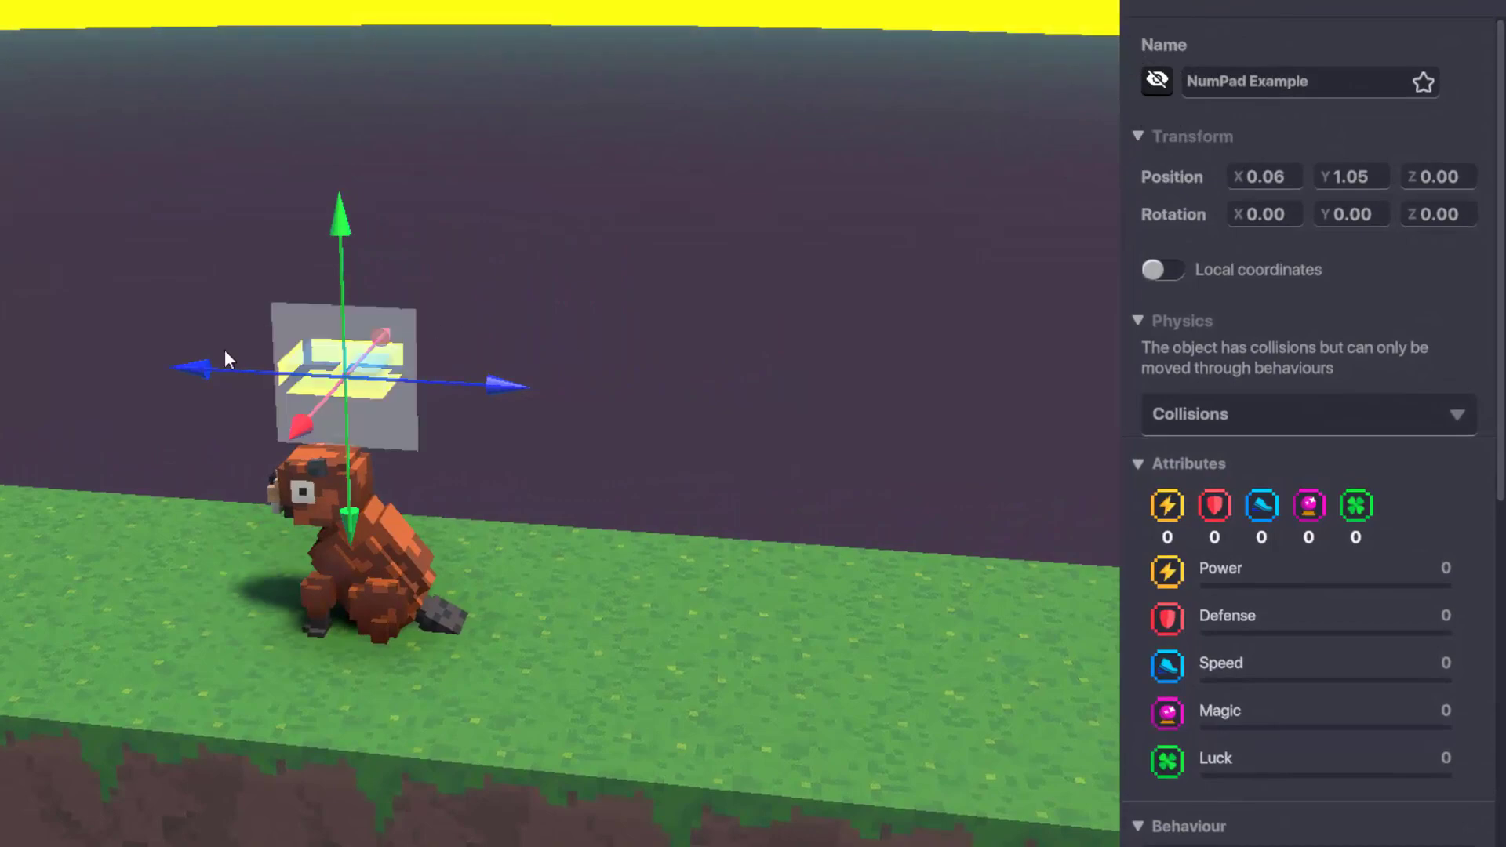
scroll(1201, 262, down, 2)
click(1202, 262)
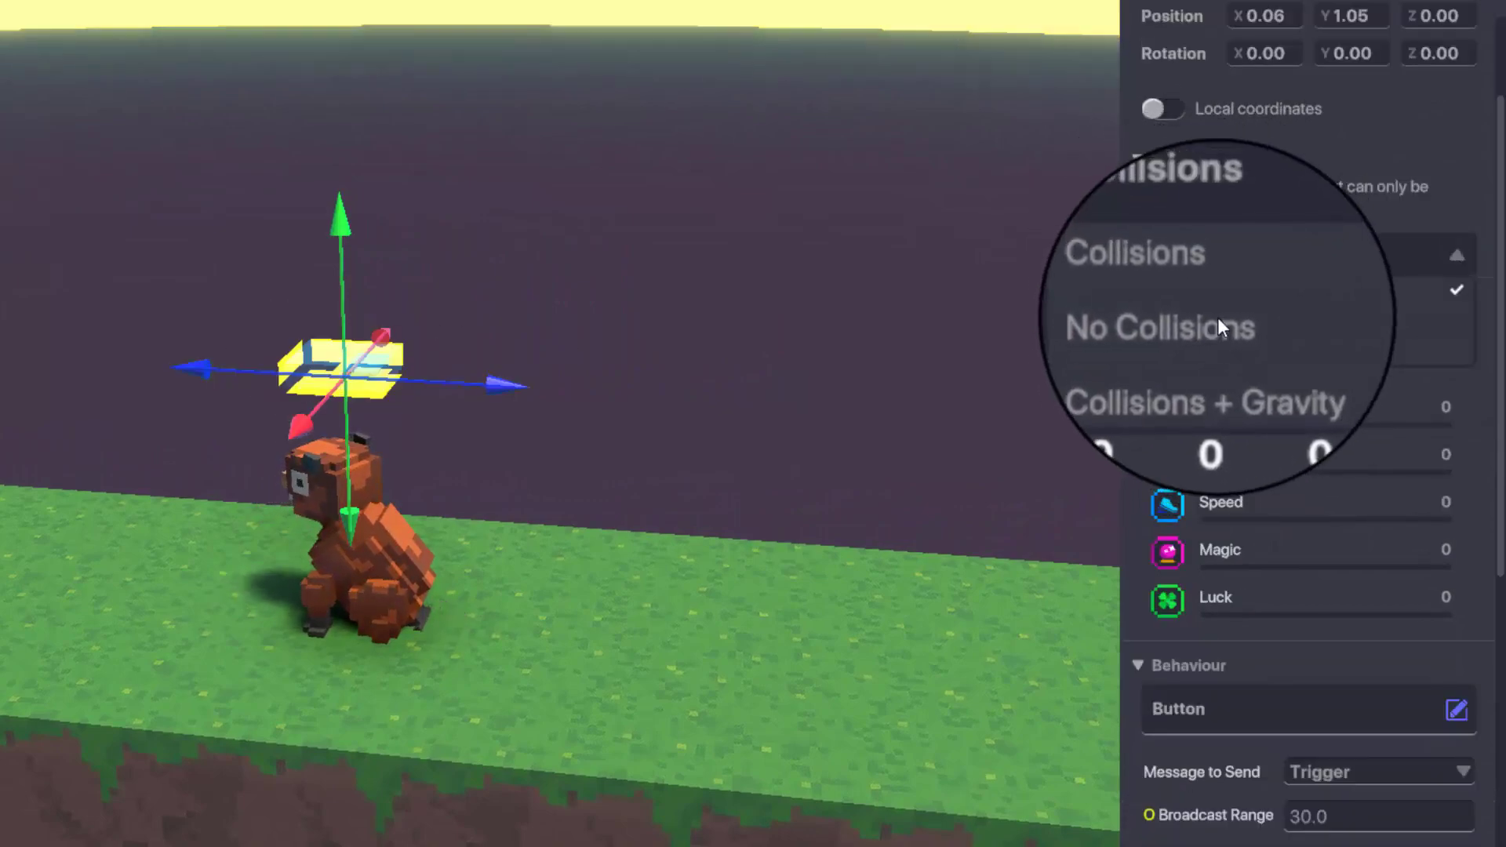
click(1217, 322)
Change the NumPad's behaviour from Button to None and remove its Indicator component
scroll(1218, 731, down, 3)
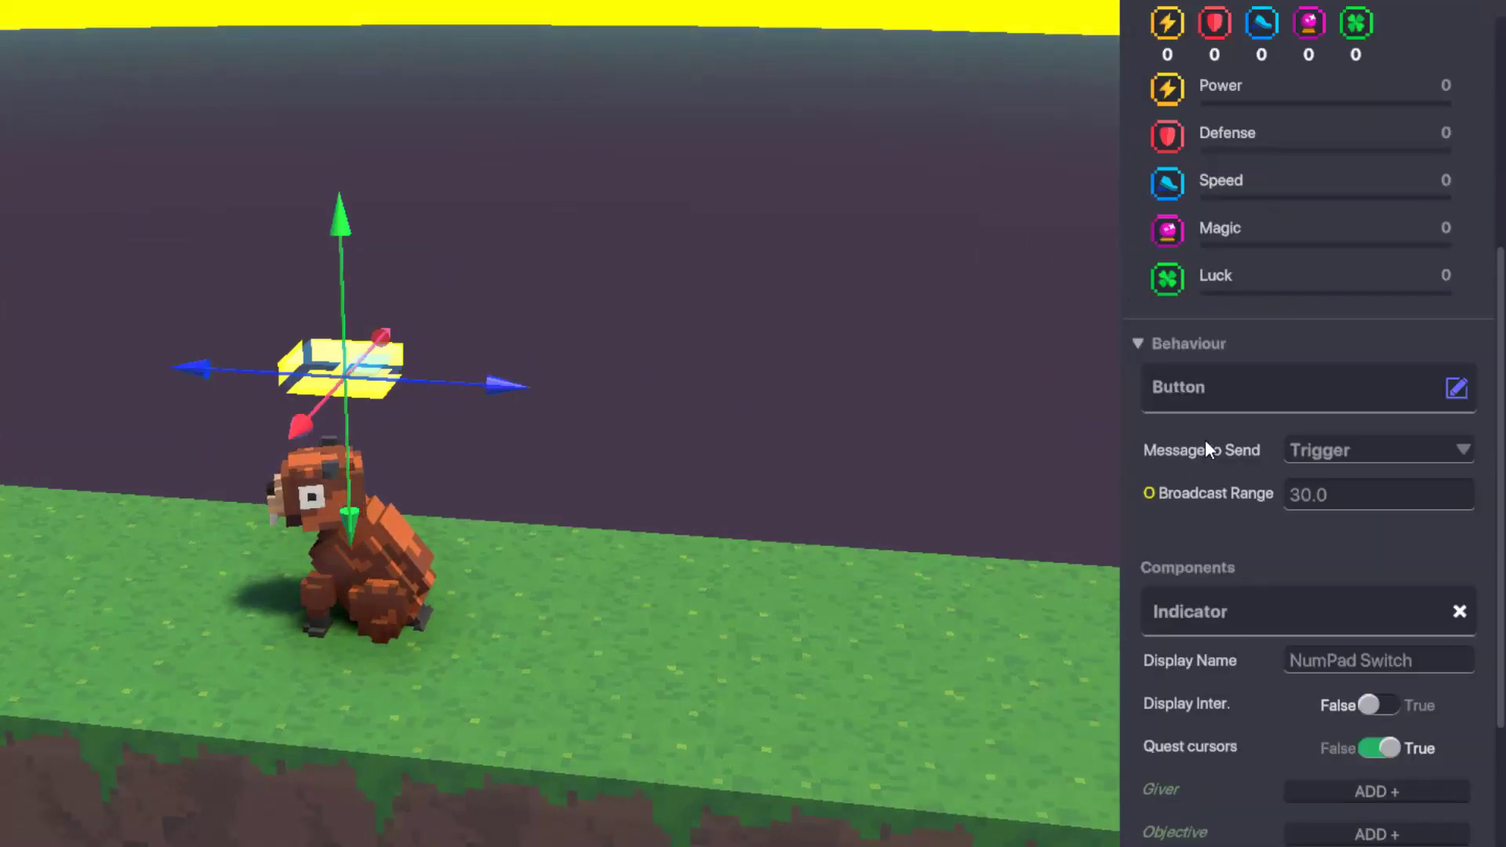
click(1208, 389)
click(219, 328)
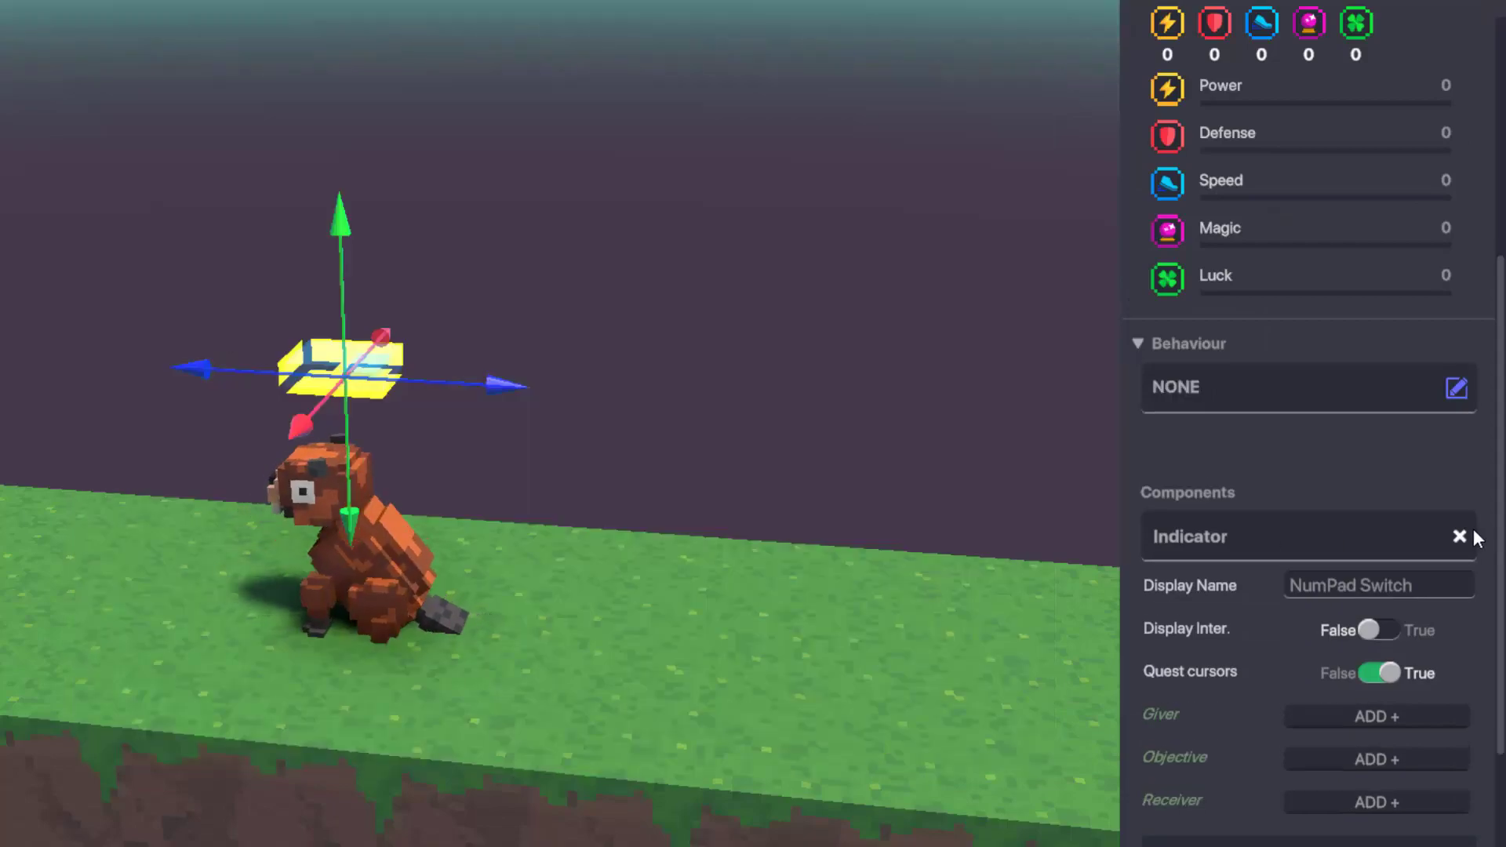
click(1463, 534)
Add a Speaker component to the NumPad with display condition DetectEntity and detection range 1
click(1231, 554)
scroll(138, 567, down, 1)
click(175, 603)
scroll(1217, 557, down, 2)
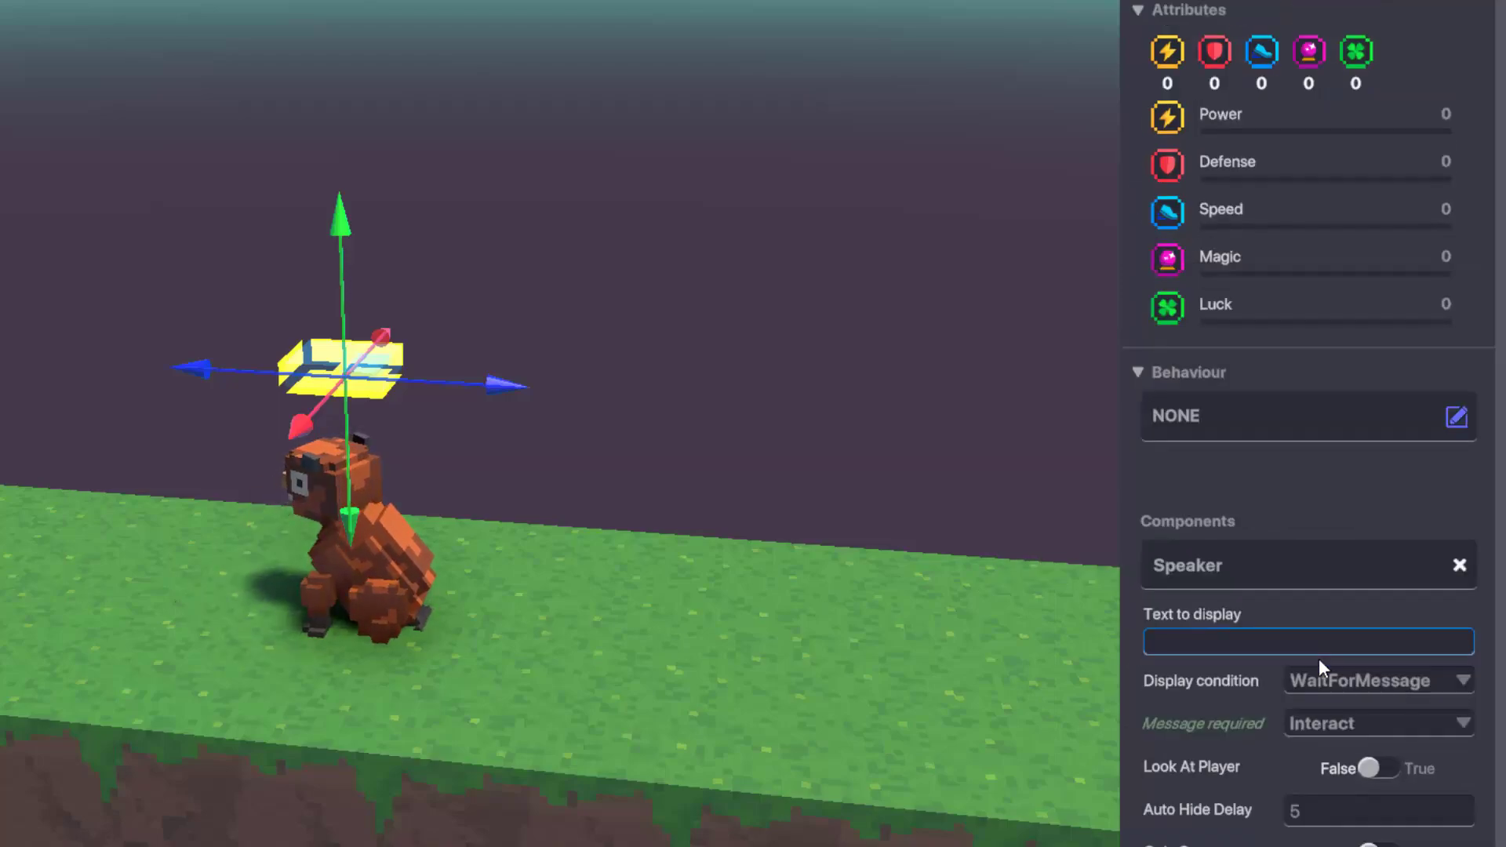
scroll(1299, 514, down, 2)
click(1349, 514)
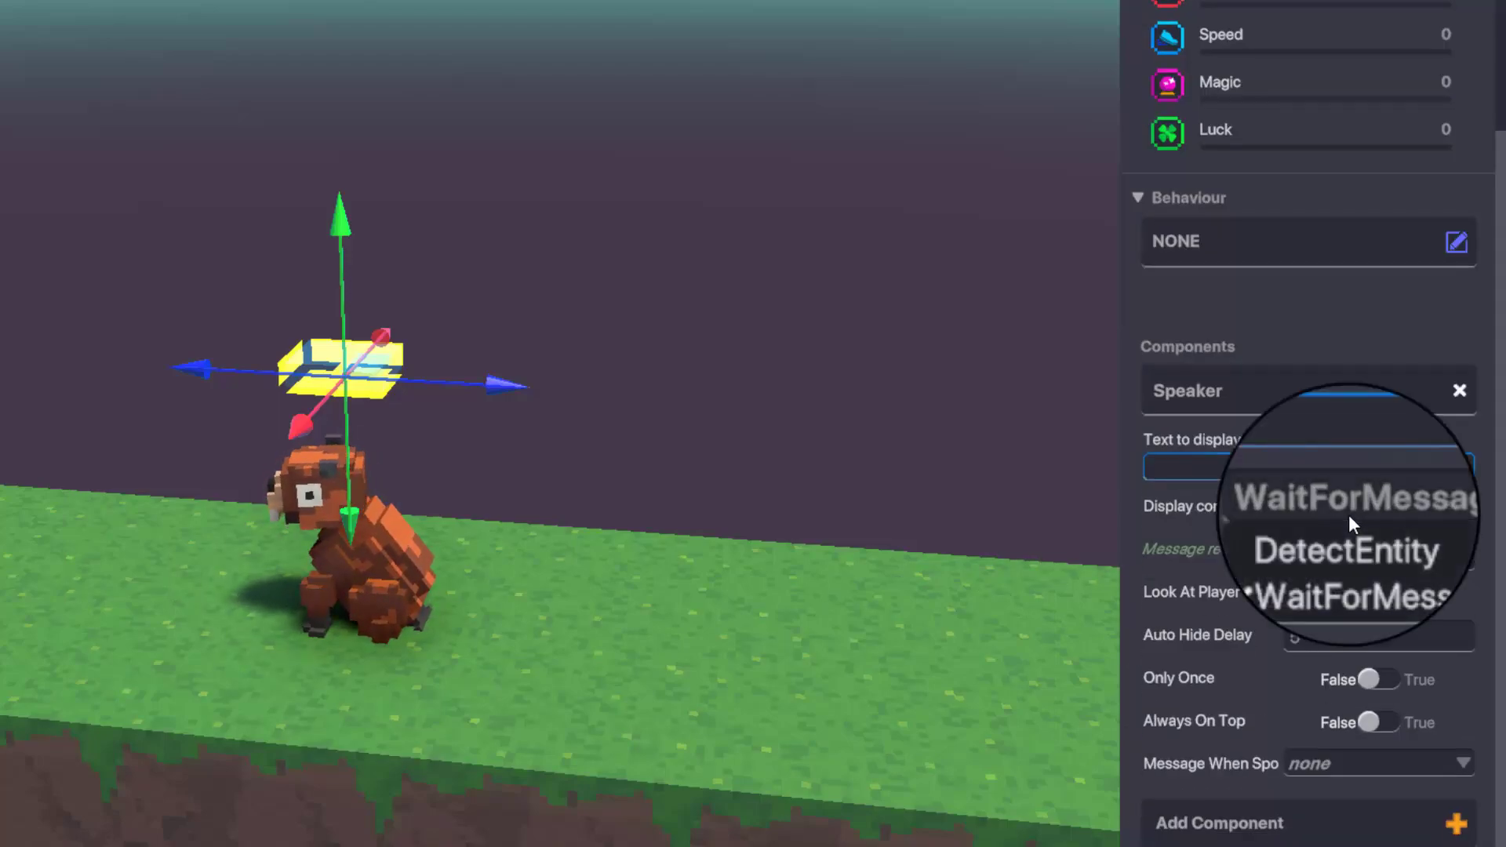
click(1350, 535)
click(1421, 561)
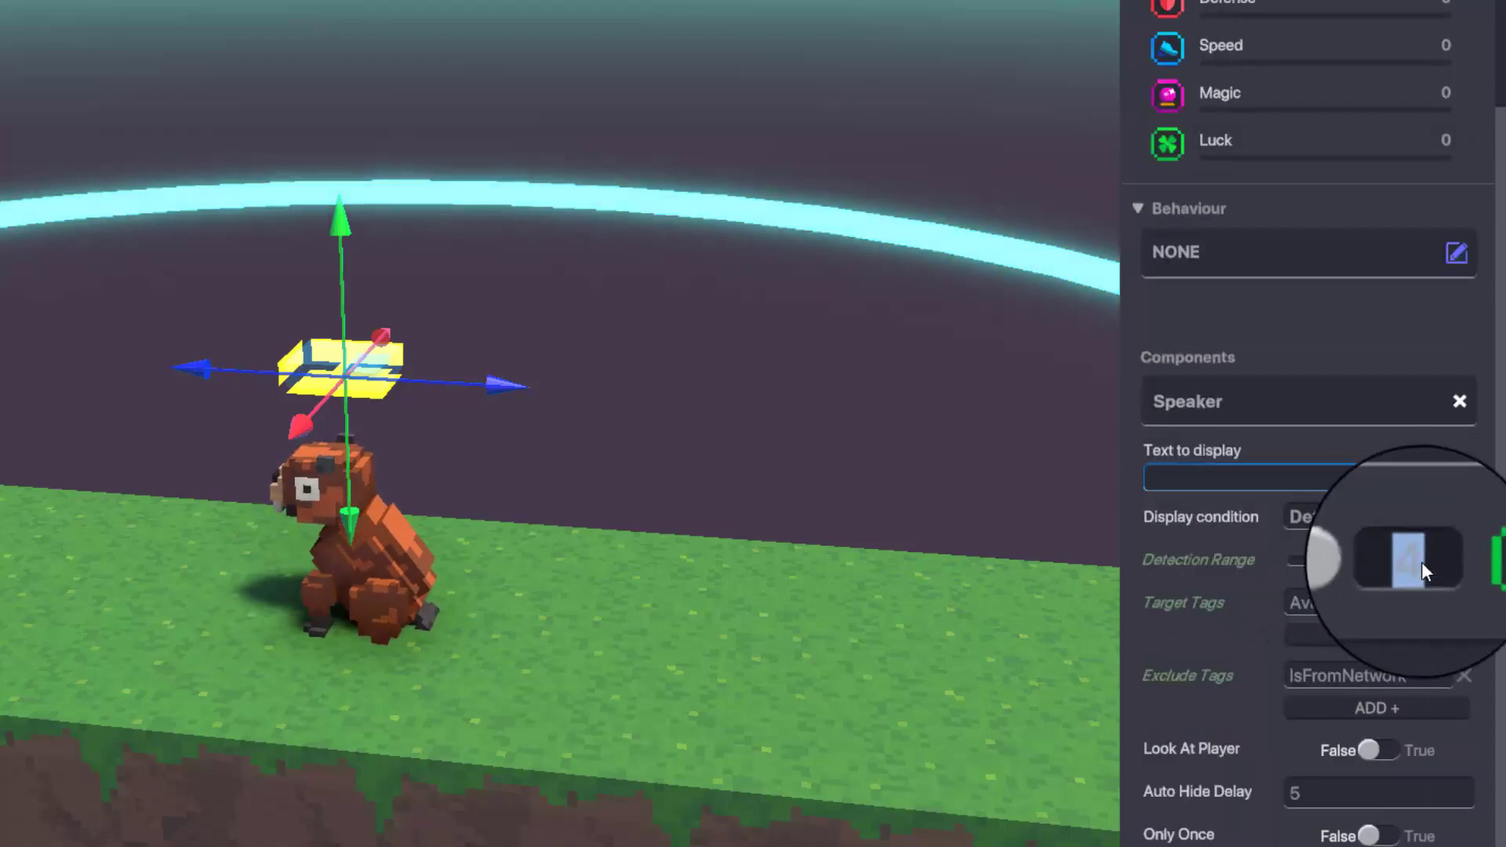
key(BackSpace)
text(1)
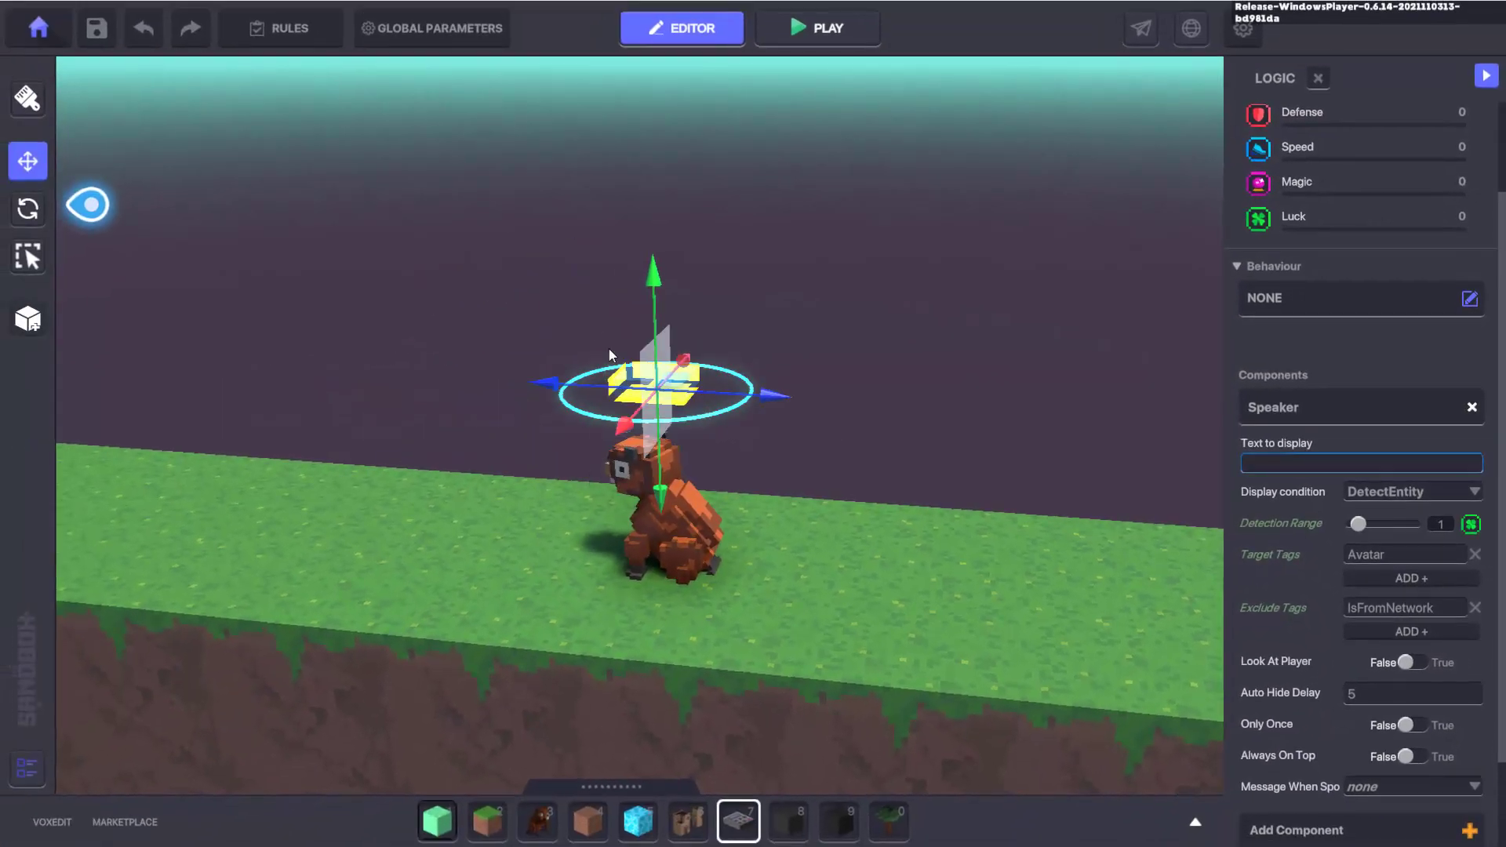
Remove the Speaker's IsFromNetwork exclude tag and make it send a new message, KillBeaver1, when spoken
click(609, 348)
right_drag(608, 348, 750, 608)
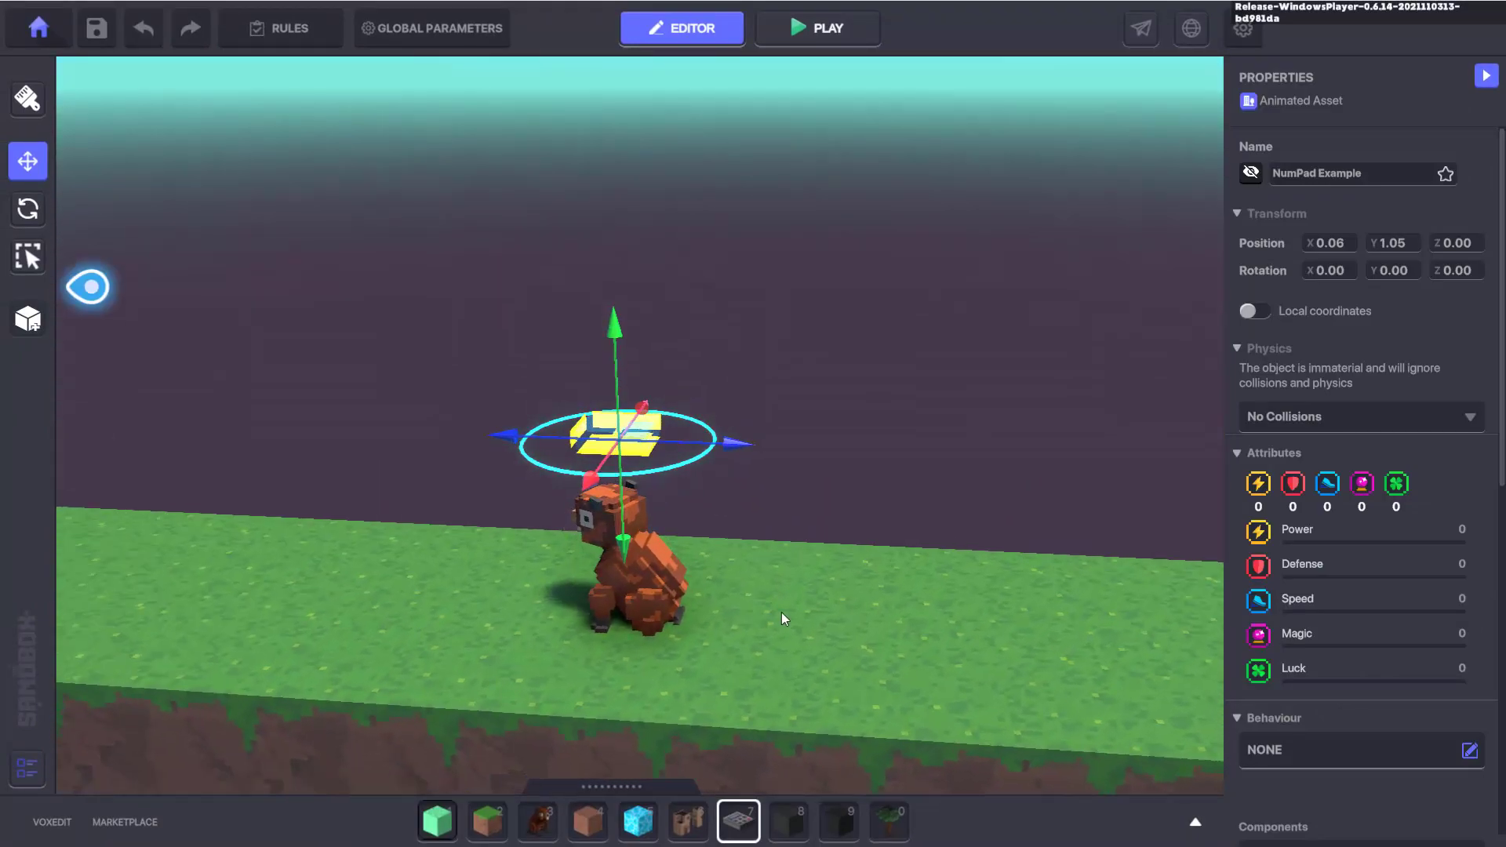
scroll(1372, 243, down, 10)
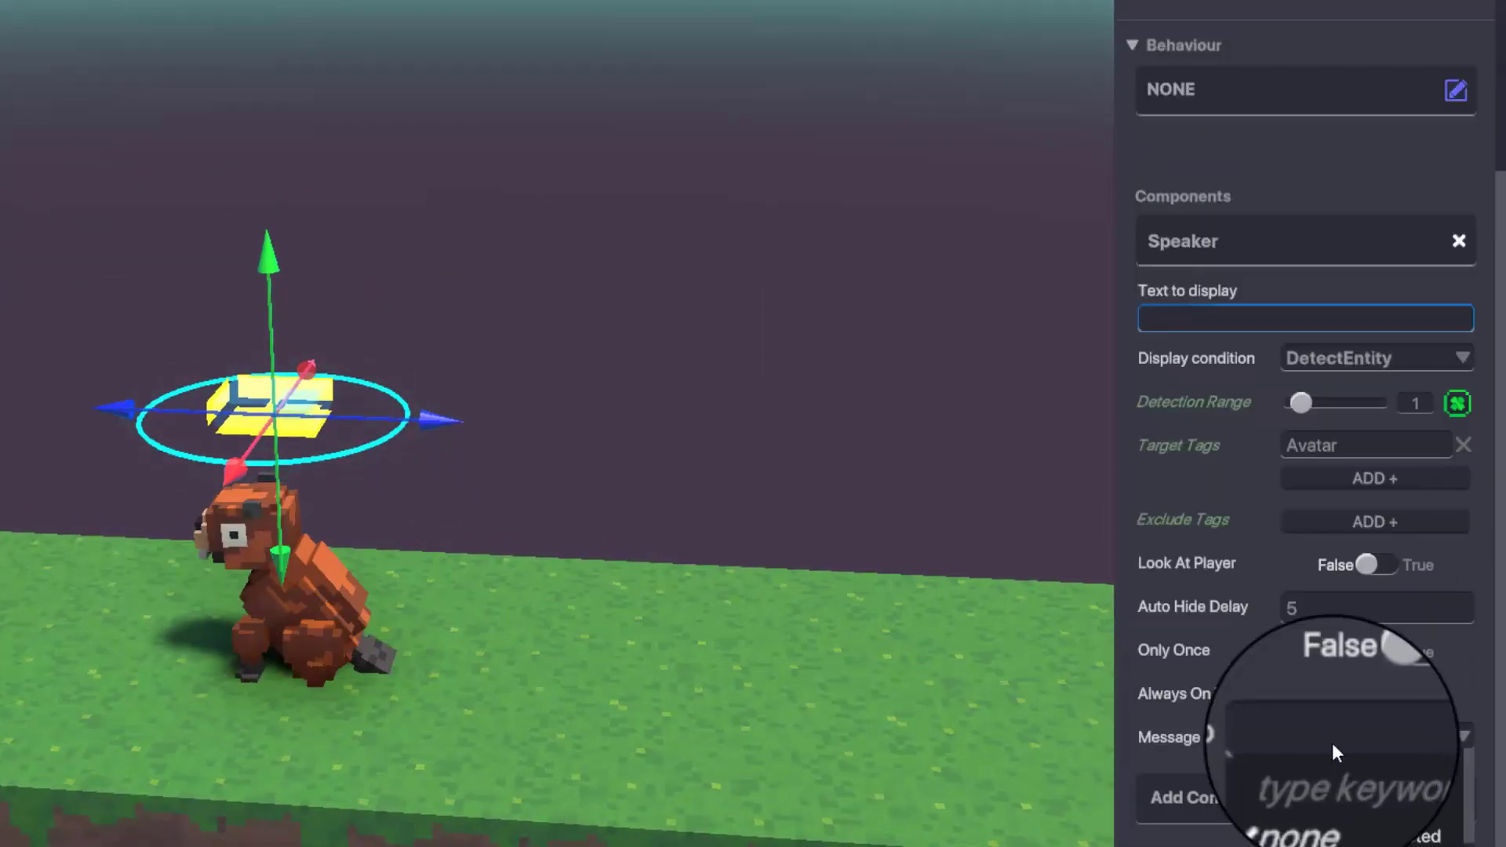
text(KillBeaver1)
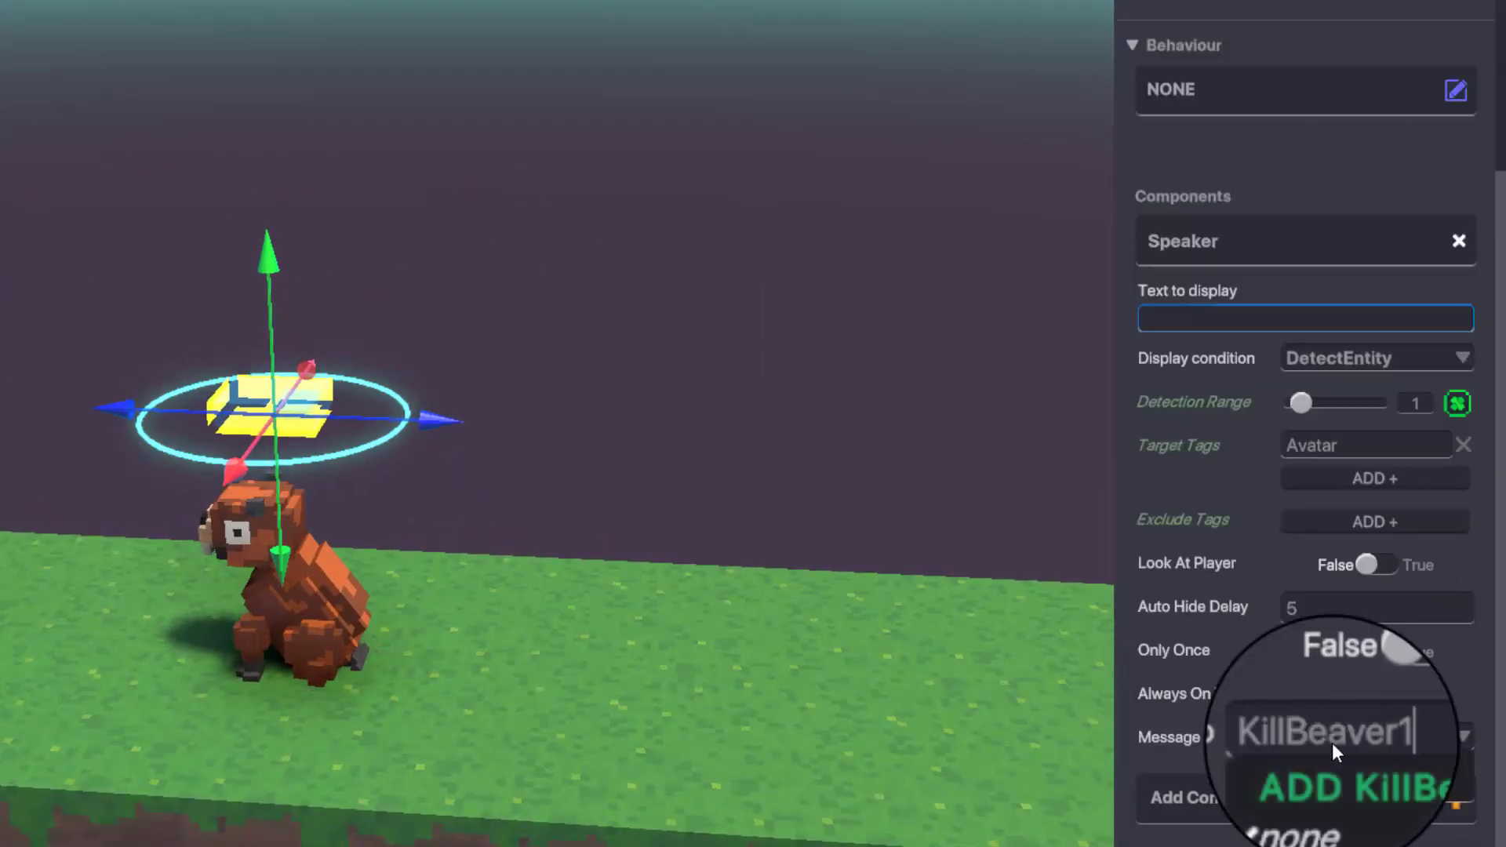
click(1344, 756)
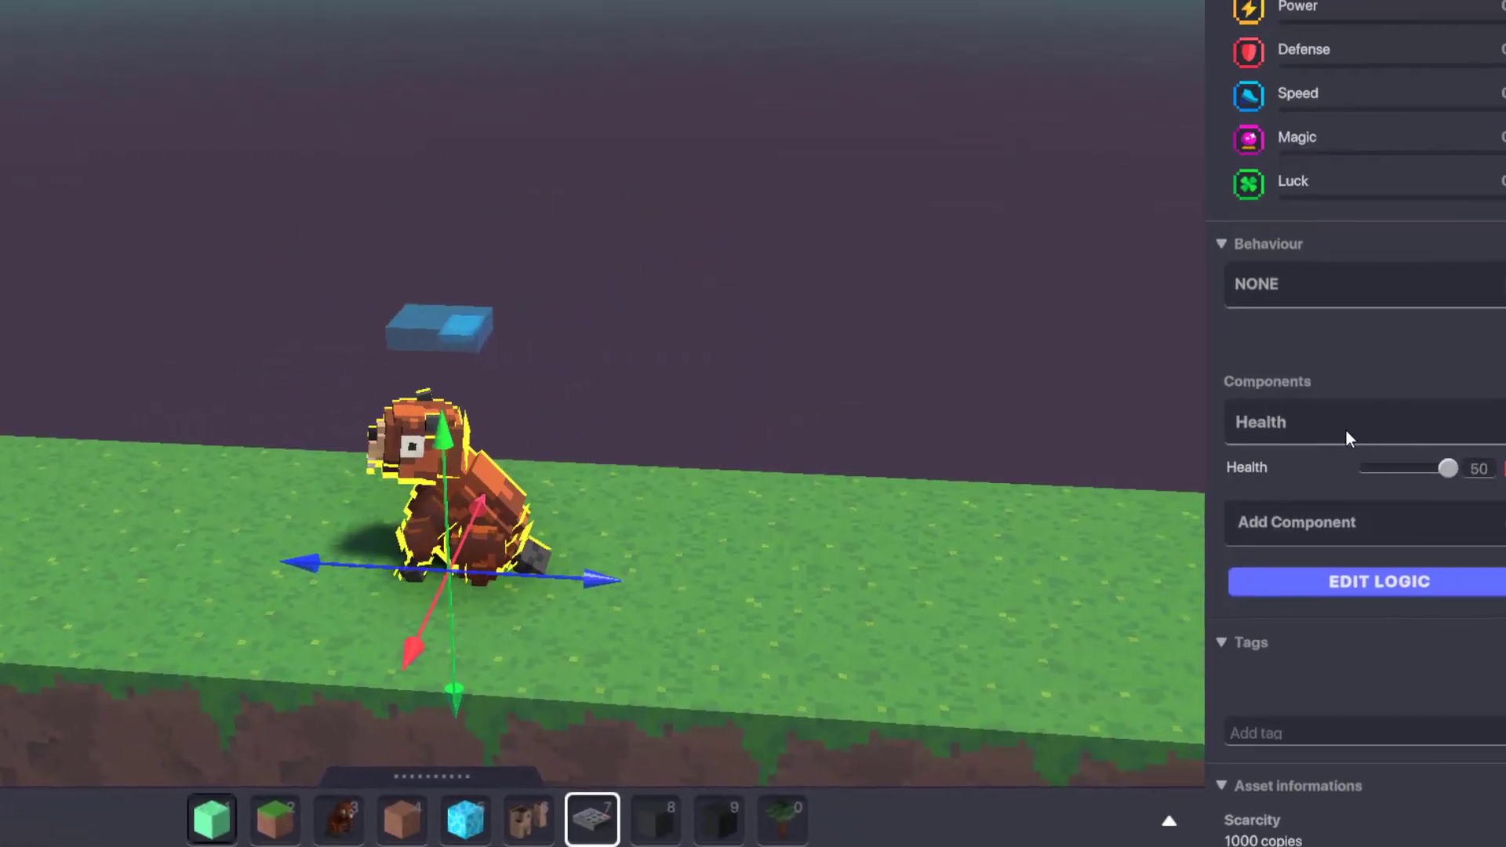
Set the instant death message in the beaver's Health component to KillBeaver1 and playtest jumping on the beaver
click(1346, 424)
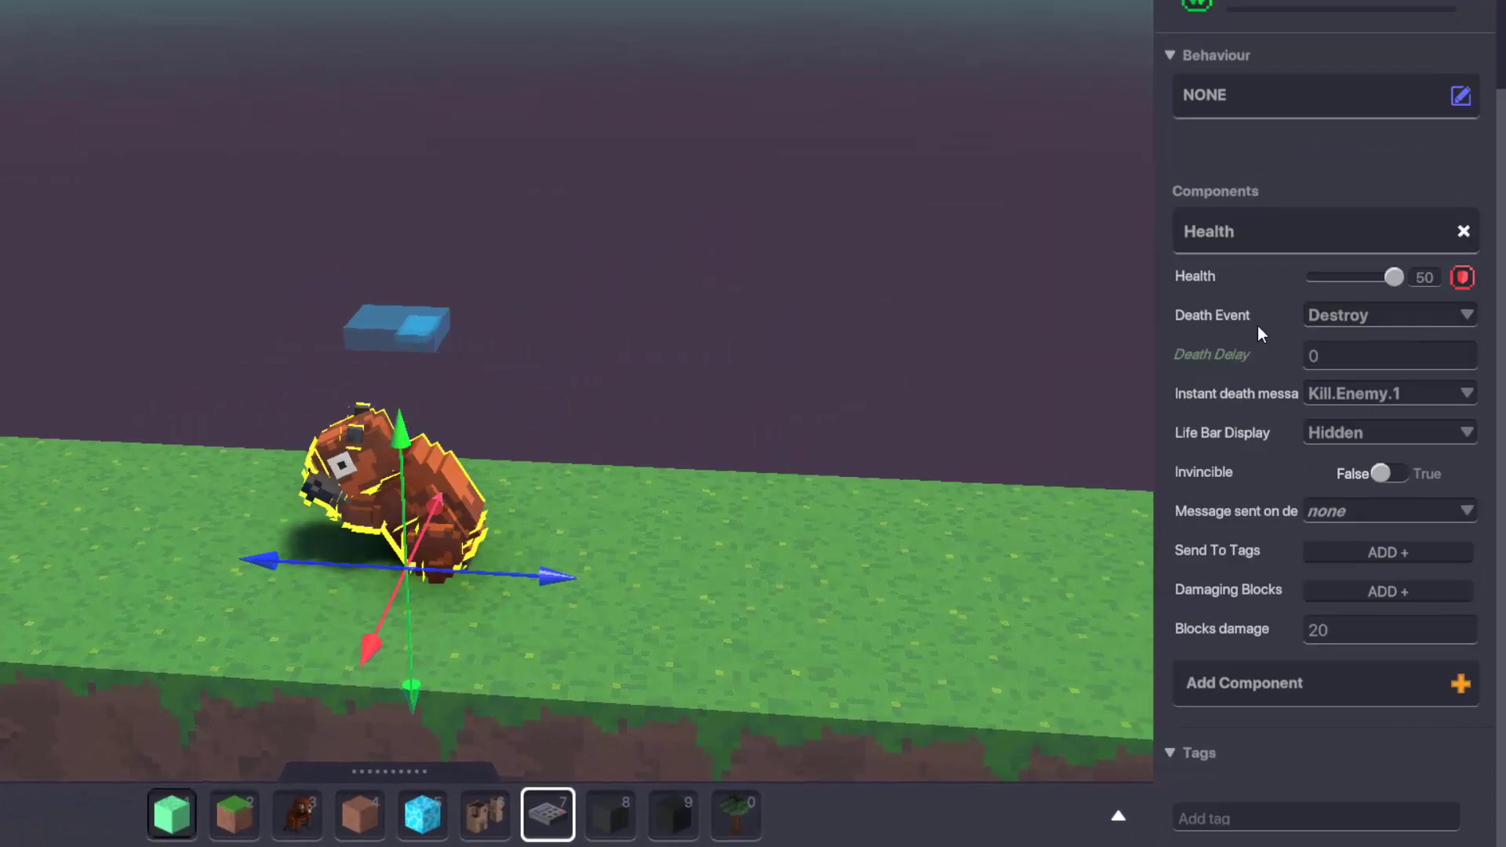
click(1327, 394)
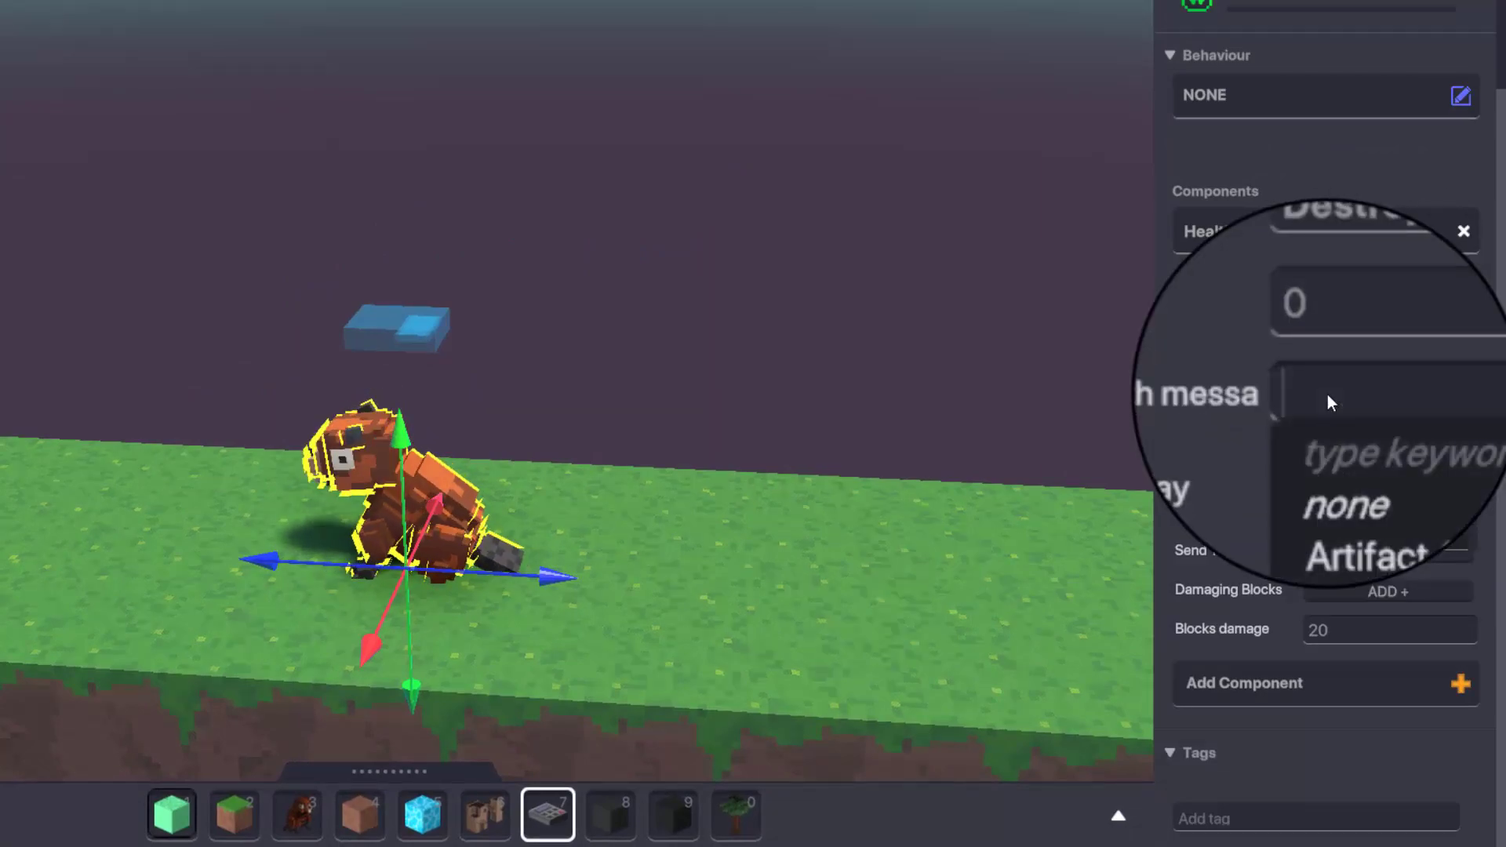
text(Kil)
click(1374, 503)
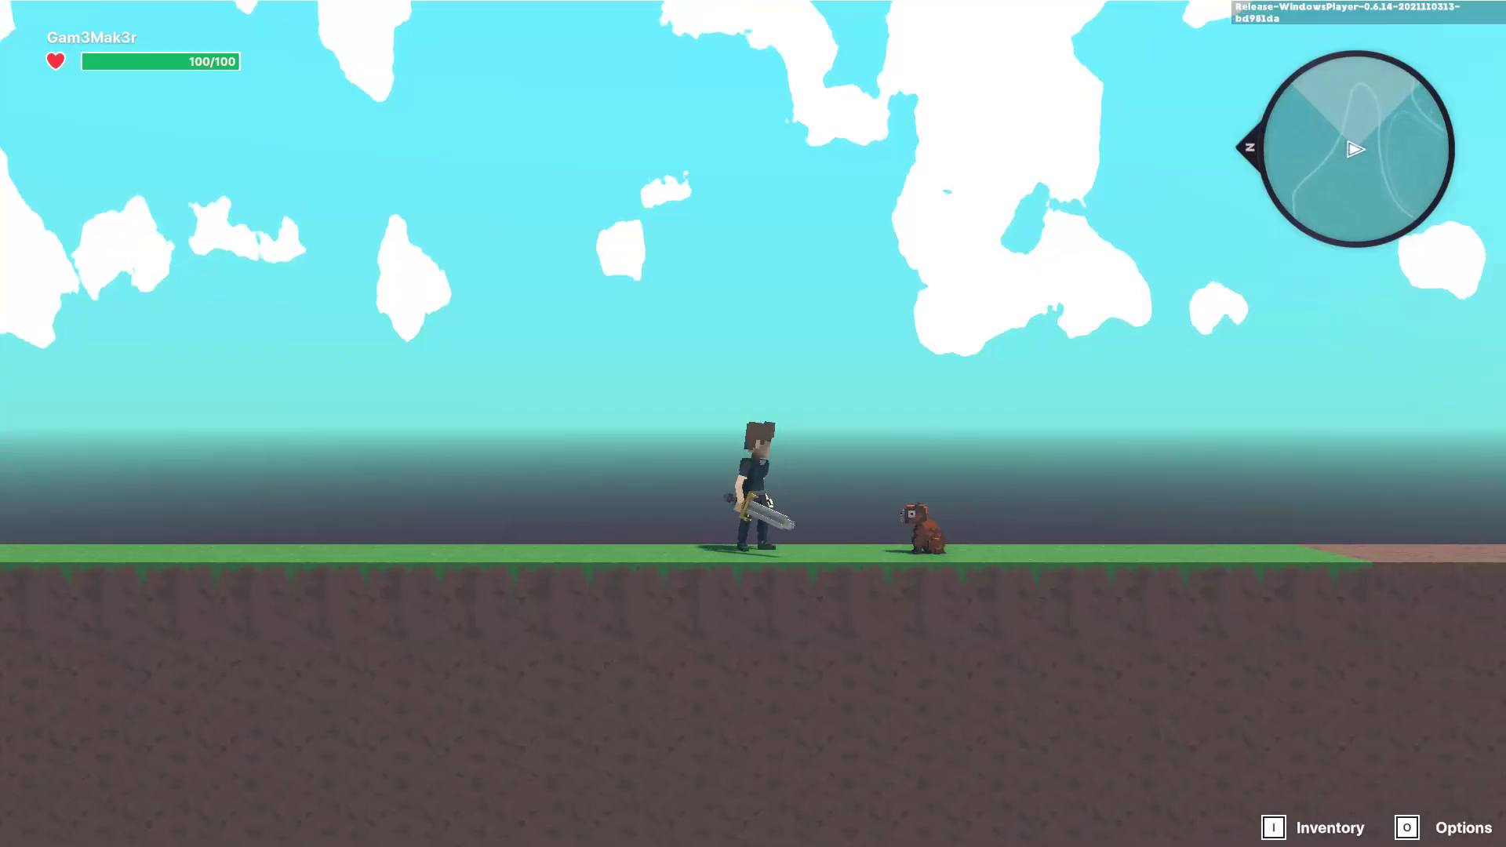
key(space)
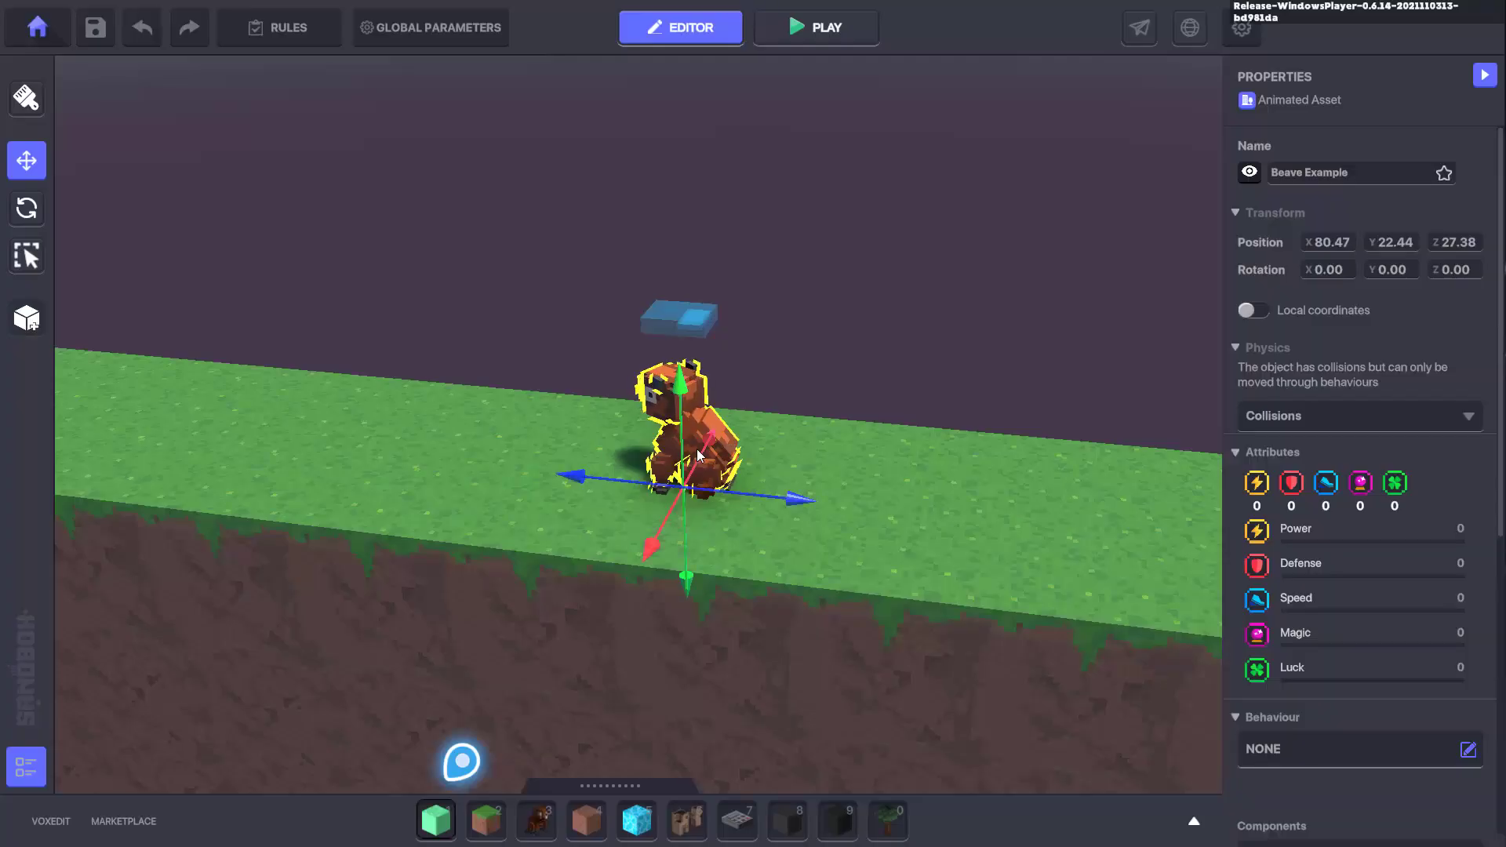
Give the beaver the Melee Enemy behaviour and reduce its Chasing Zone
scroll(1338, 430, down, 6)
click(1274, 279)
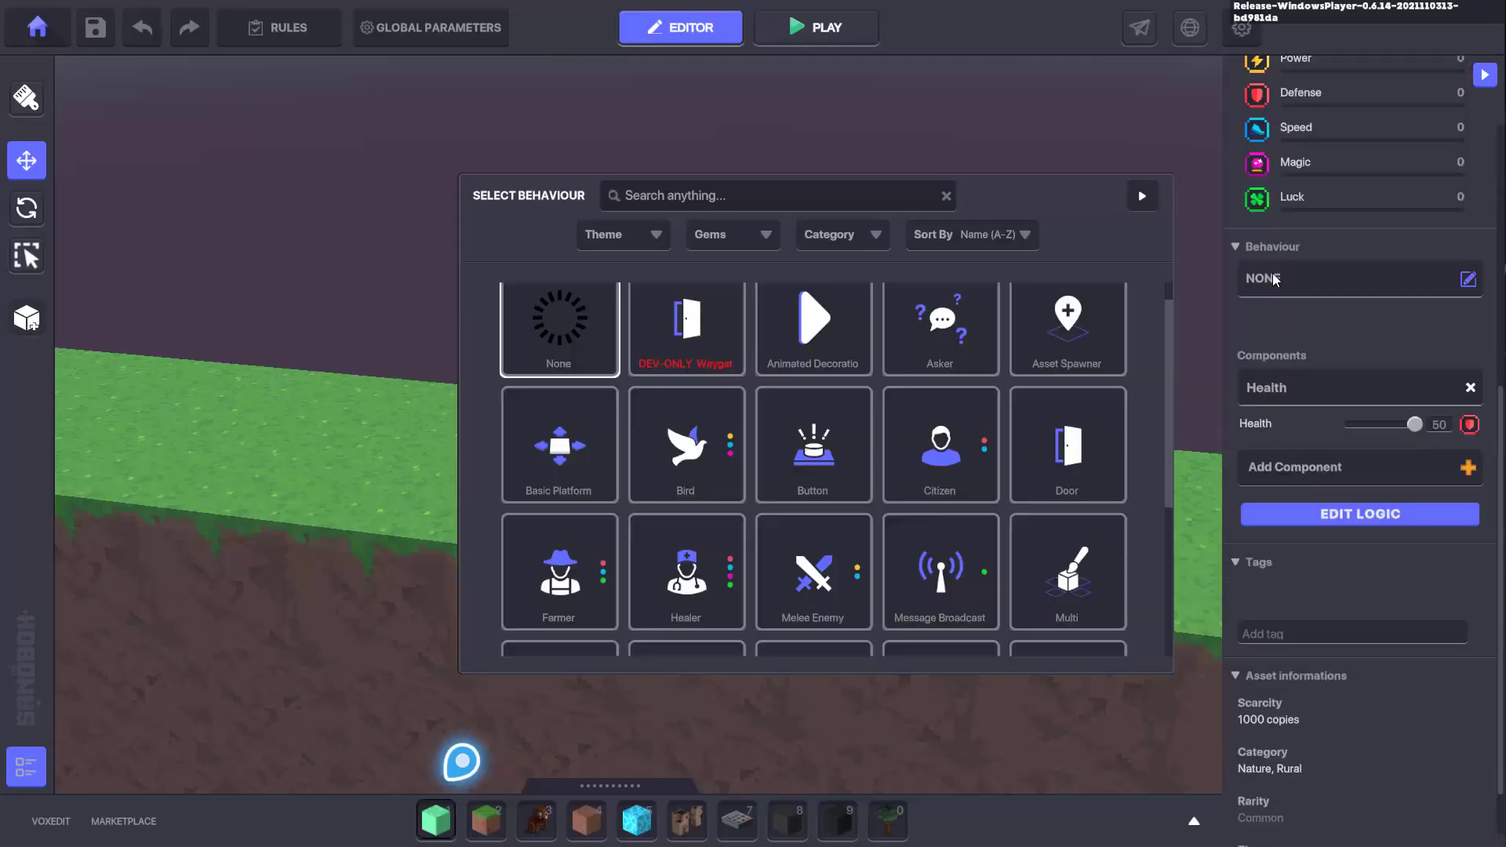
scroll(831, 549, down, 1)
click(830, 549)
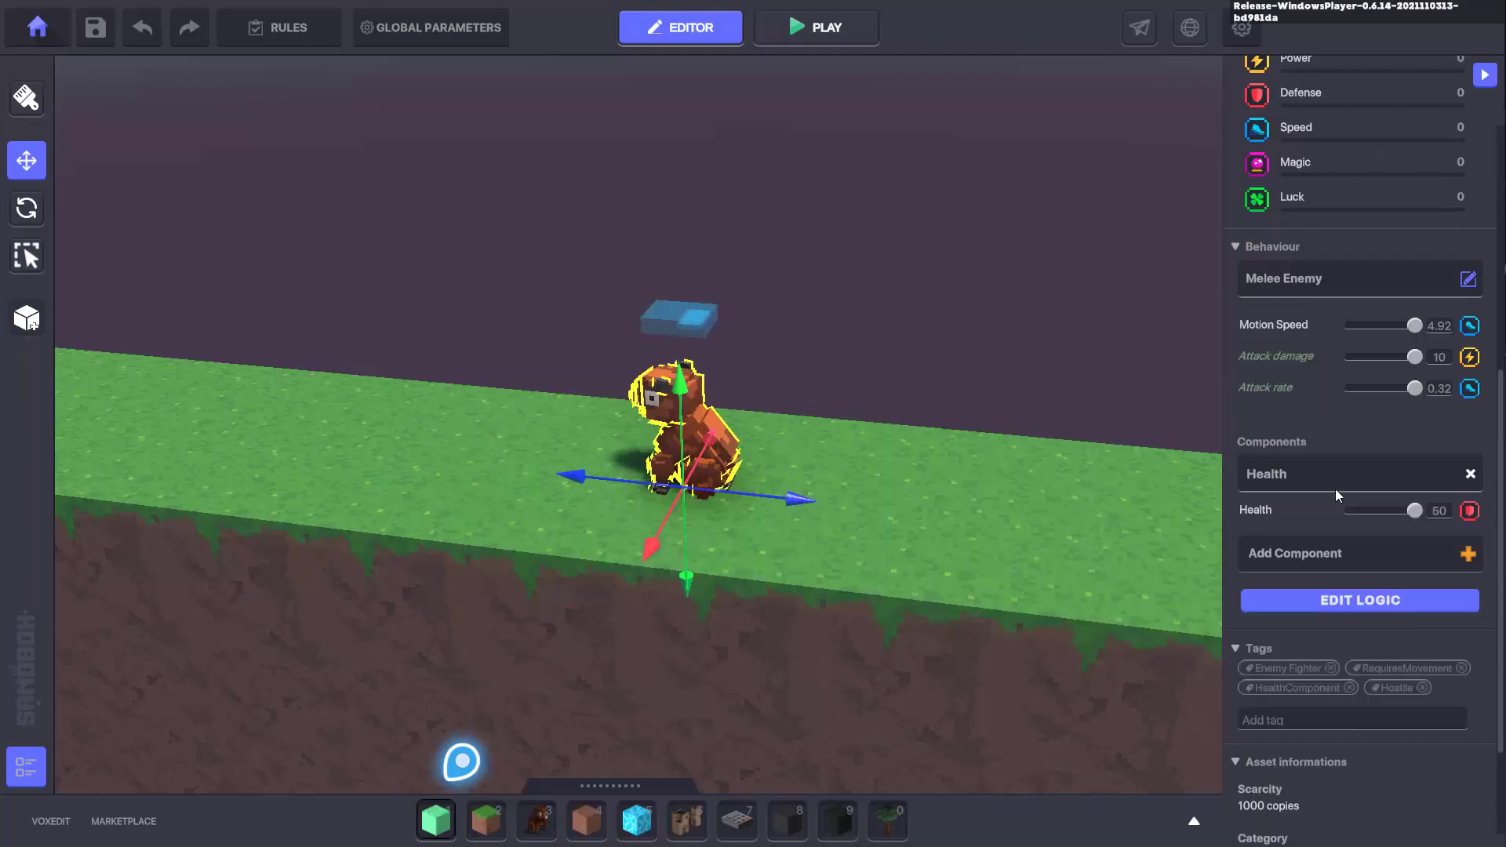
click(1315, 601)
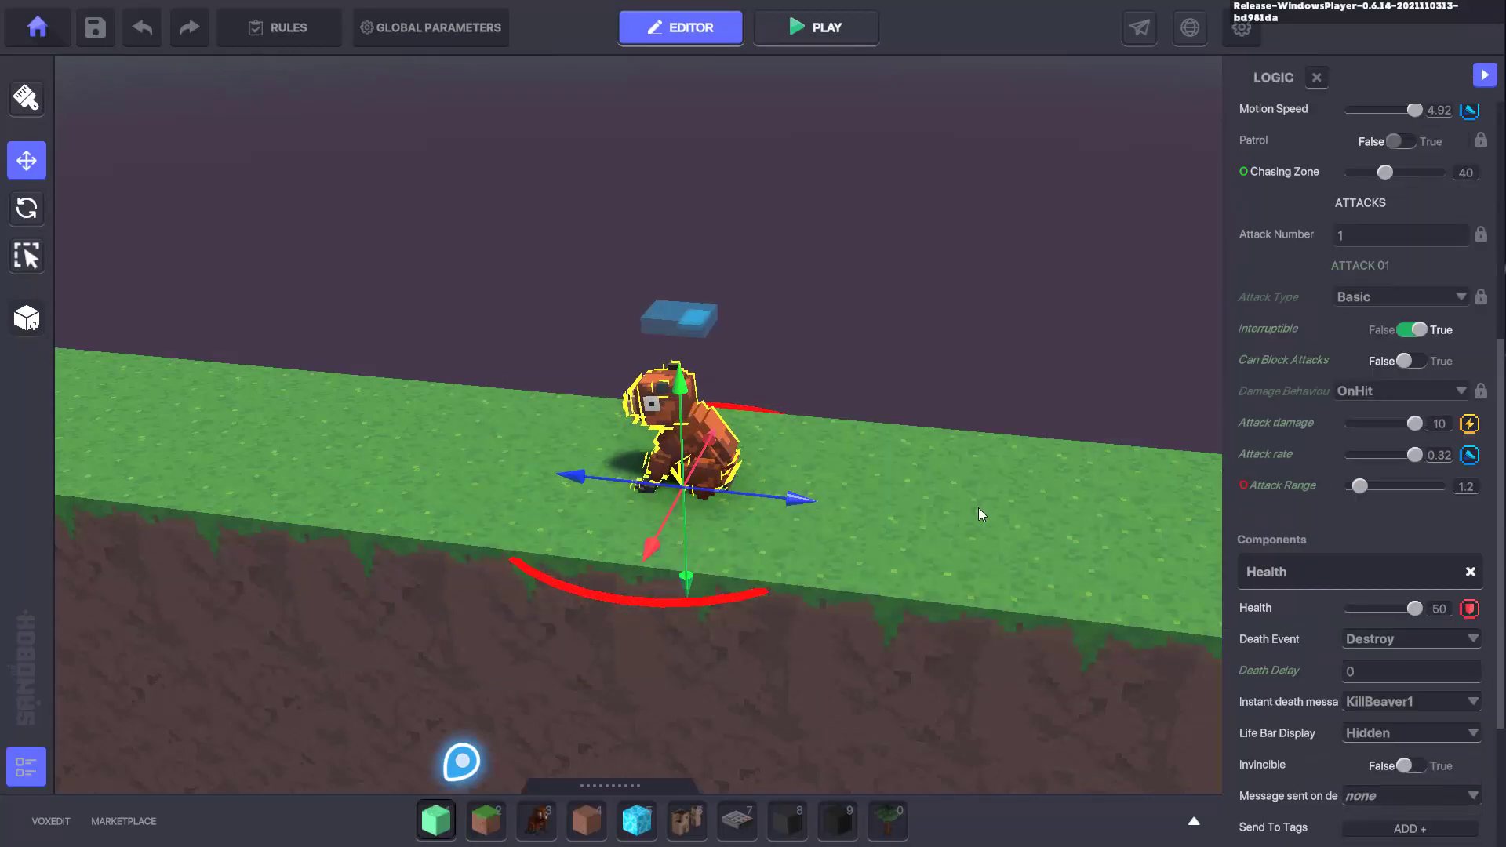
scroll(979, 506, down, 4)
drag(1384, 174, 1351, 185)
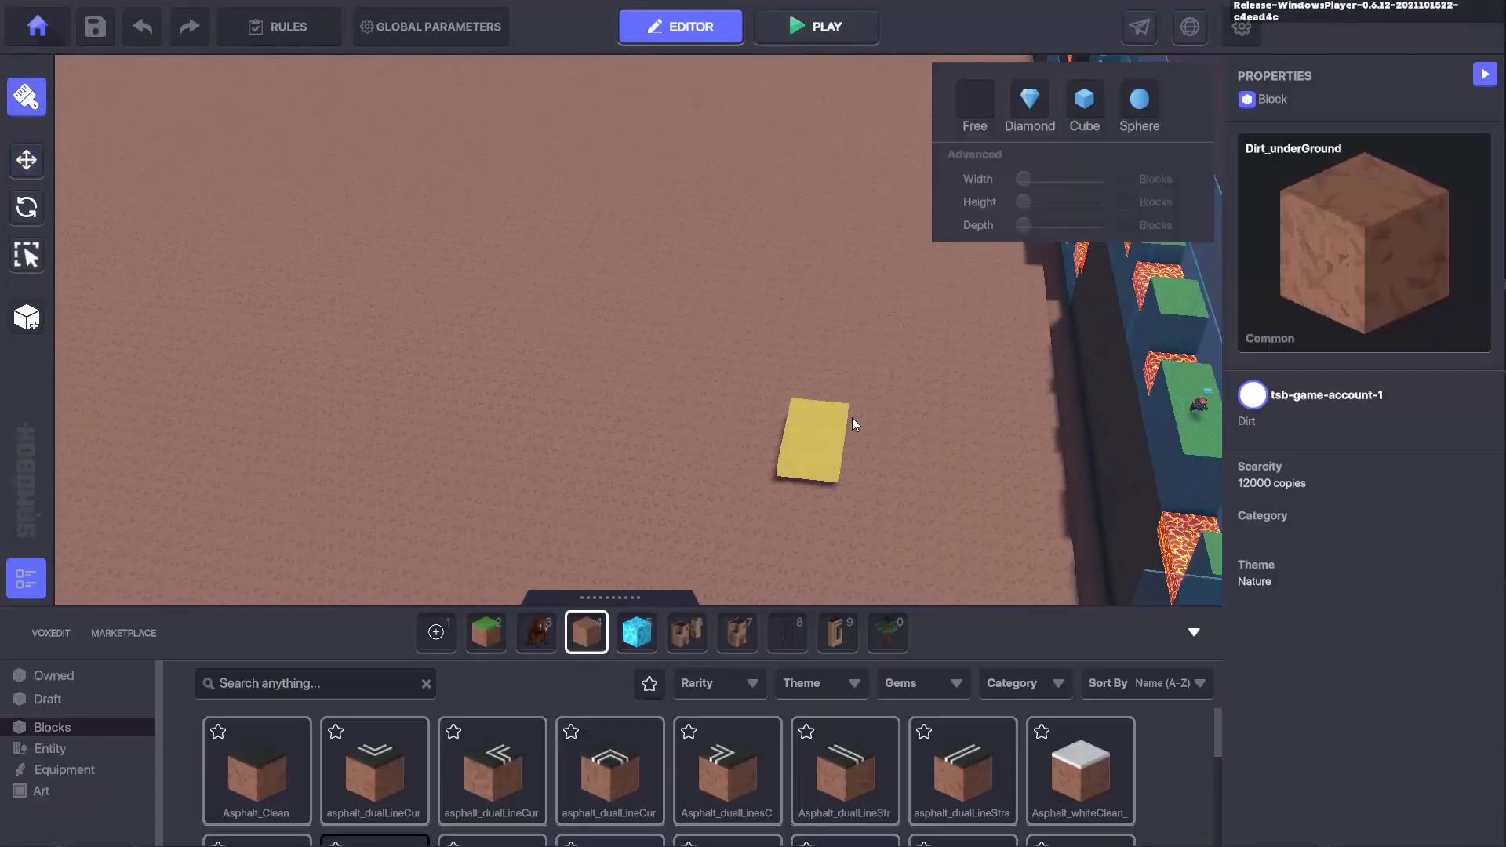
Place a Lush Tree on top of the shorter dirt pillar in the background scenery
right_drag(850, 422, 706, 337)
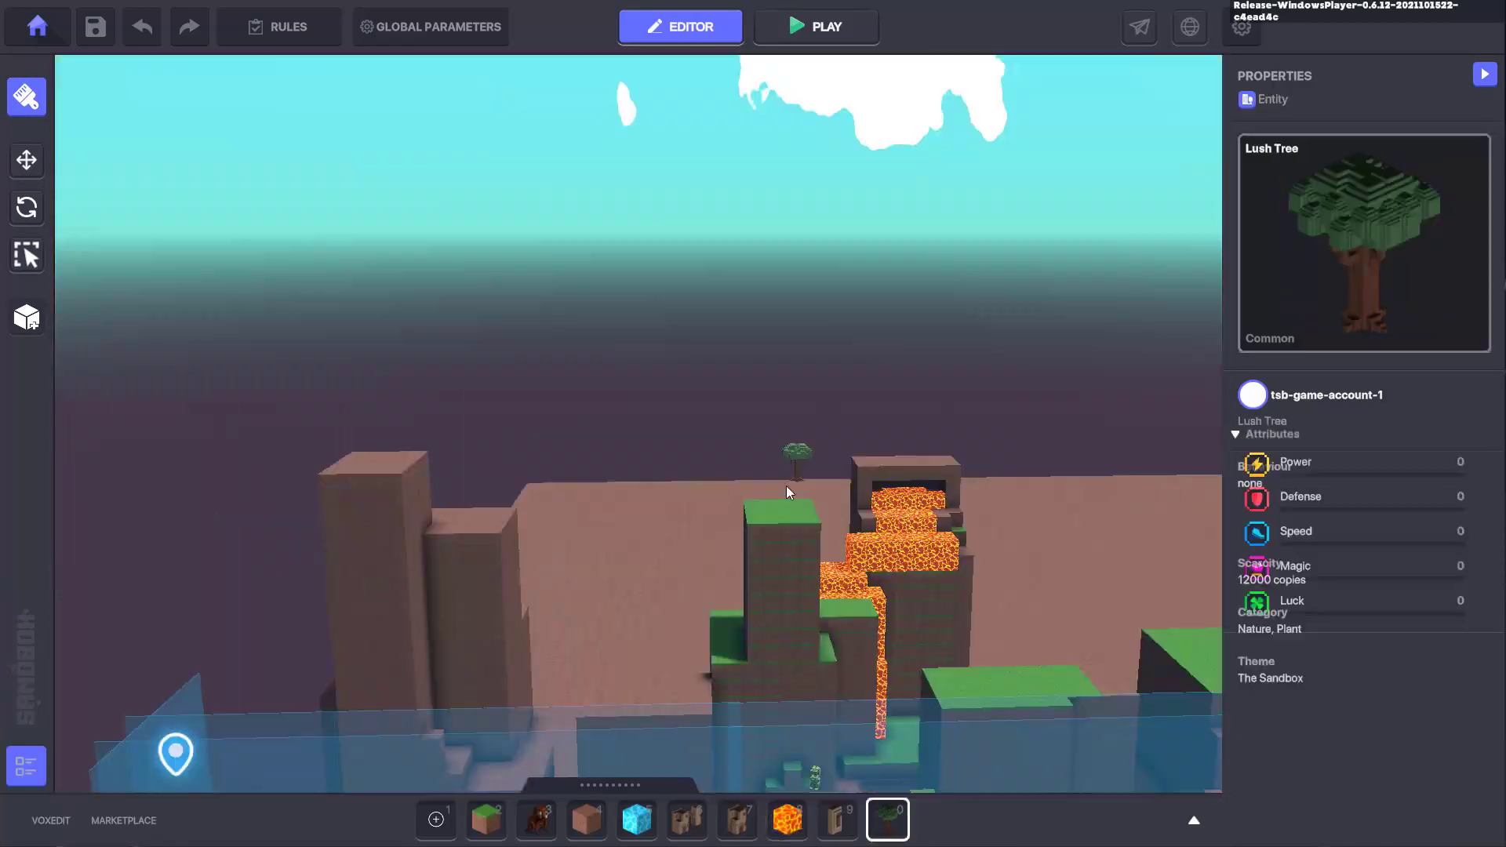
click(462, 519)
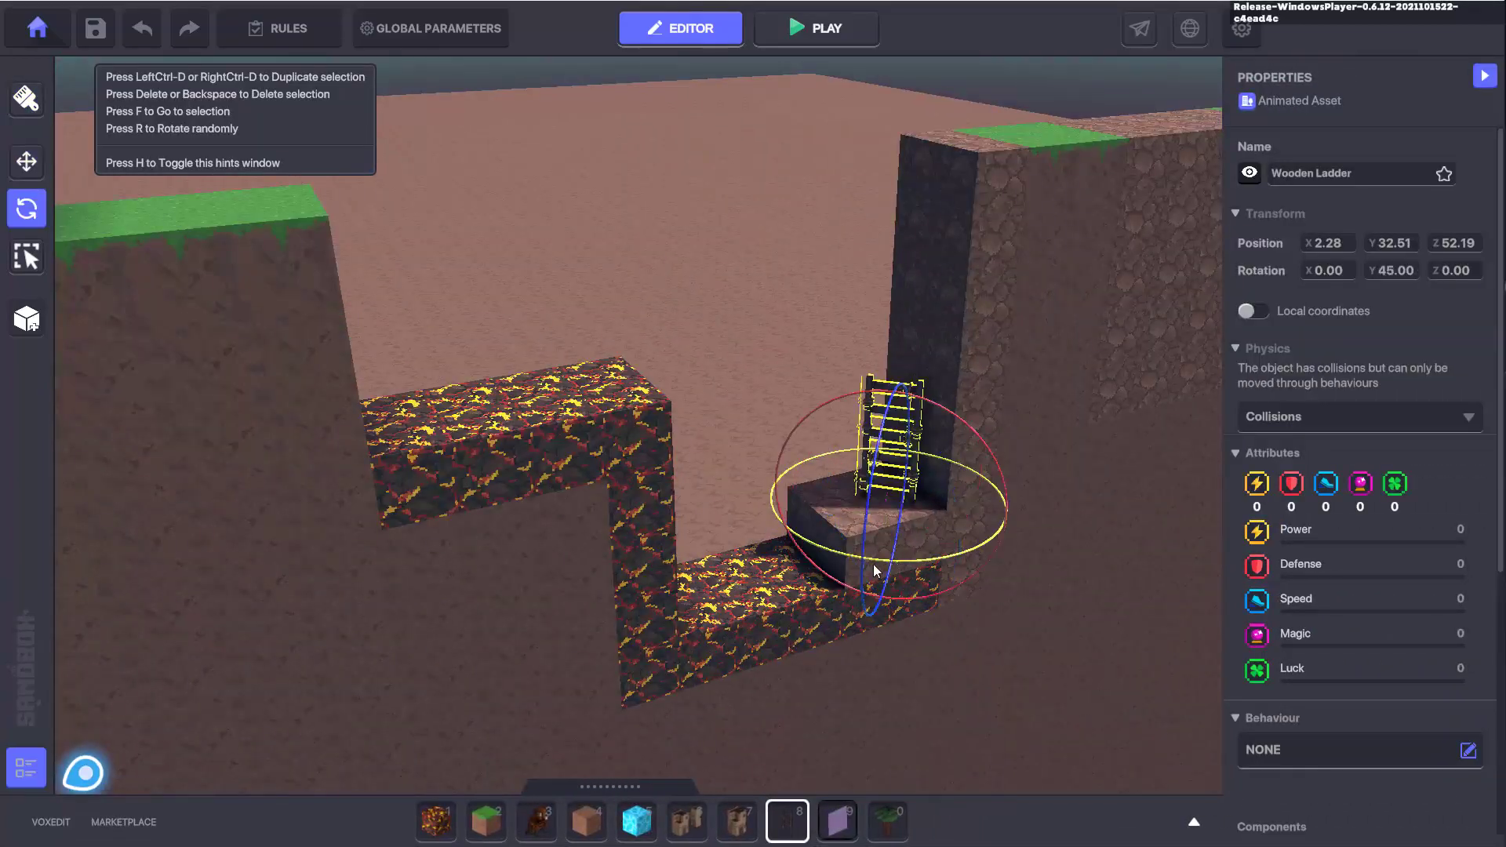
Rotate the Wooden Ladder standing on the dirt block beside the lava pit
key(w)
key(r)
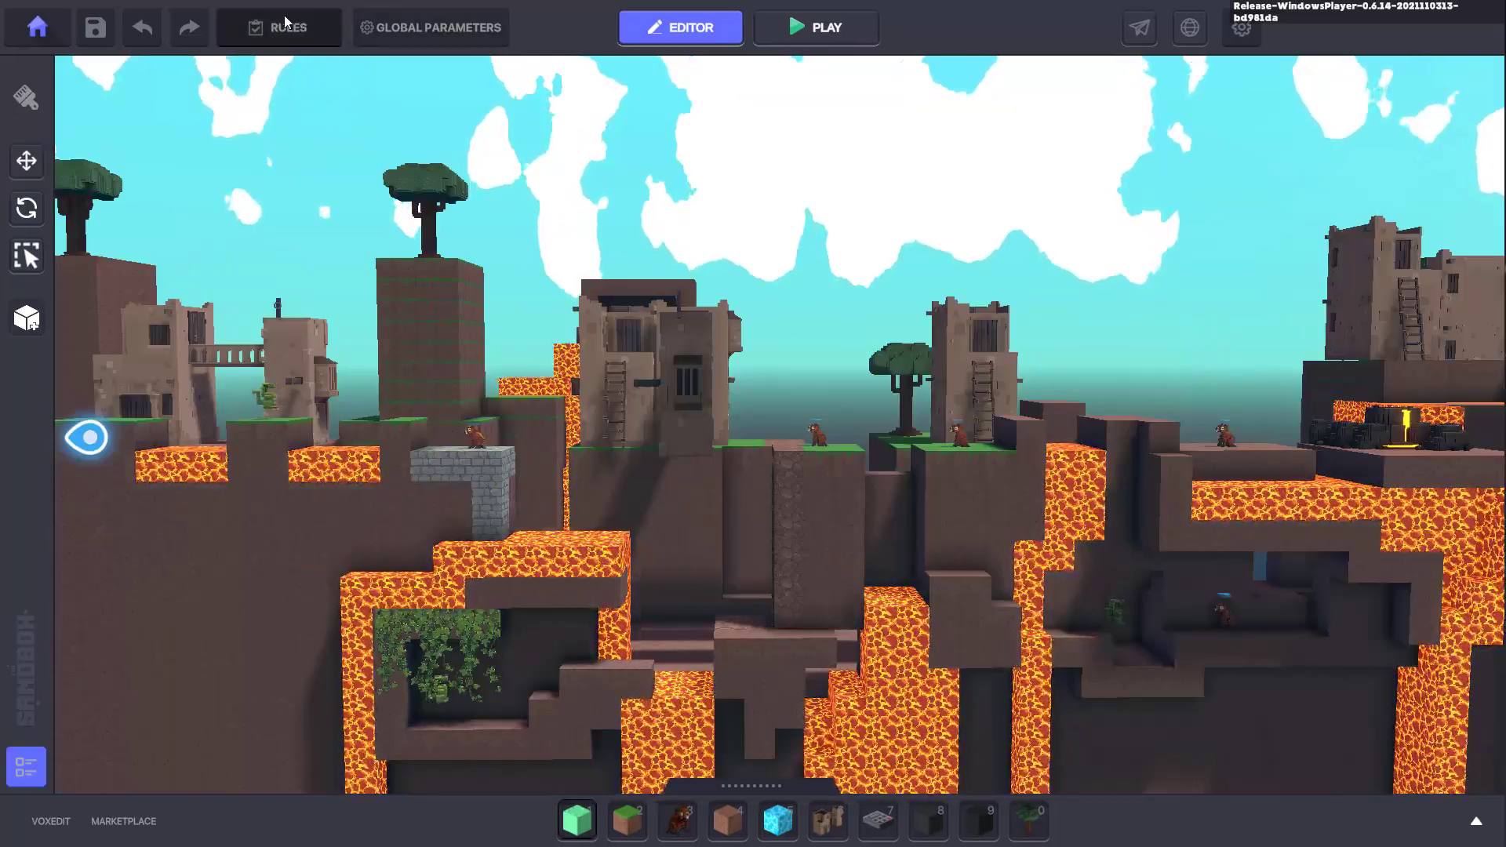
In the experience rules, name the first quest THE GREAT ESCAPE and describe it as ESCAPE LAVA LAND
click(282, 27)
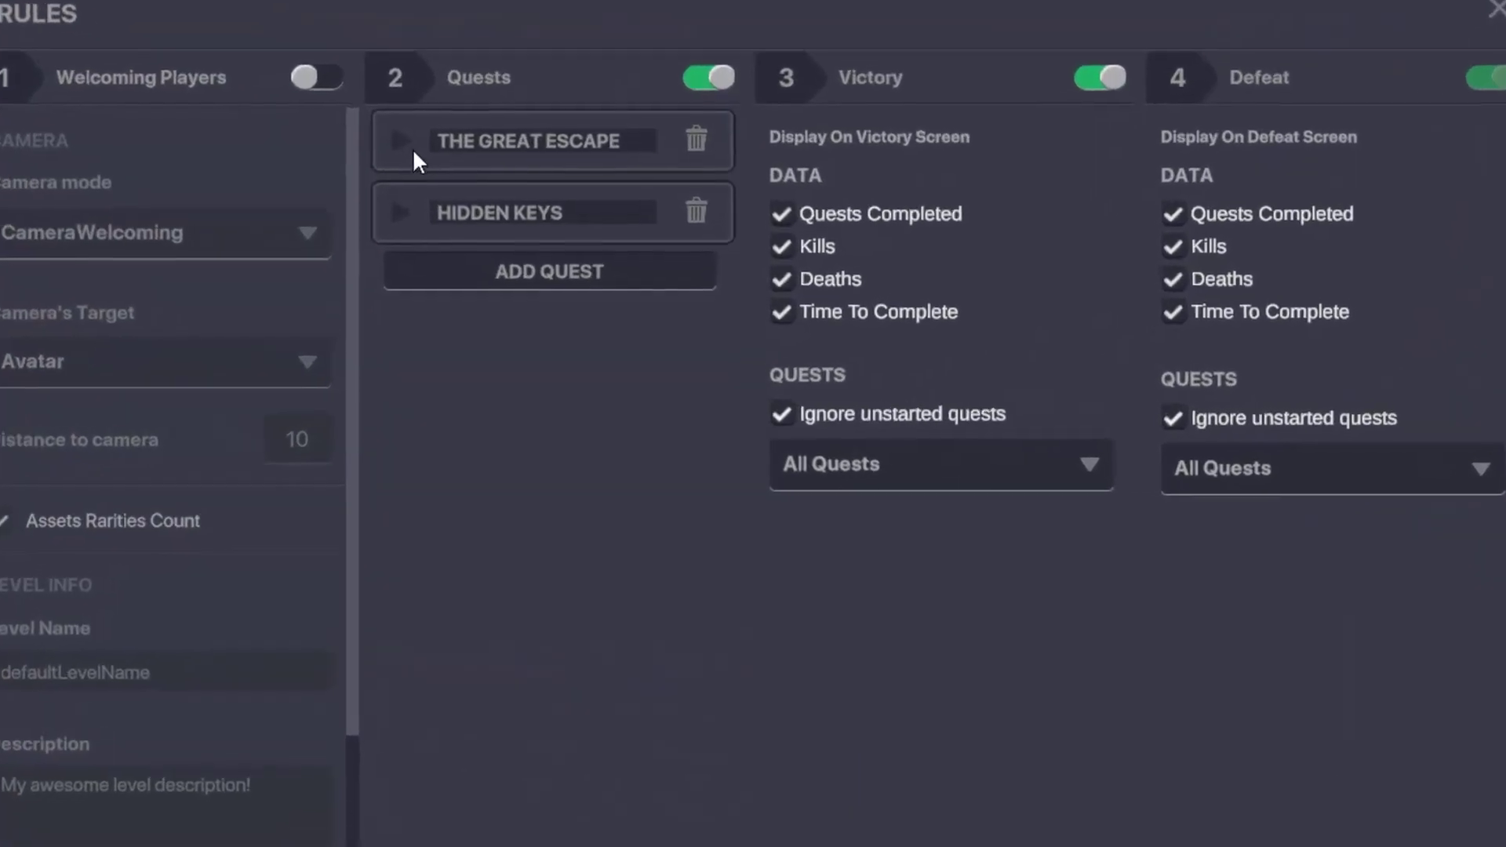
click(535, 244)
click(588, 244)
text(THE GREAT ESCAPE)
triple_click(515, 252)
text(ESCAPE LAVA LAND)
Set THE GREAT ESCAPE quest to Auto Unlock and Auto Launch
click(609, 362)
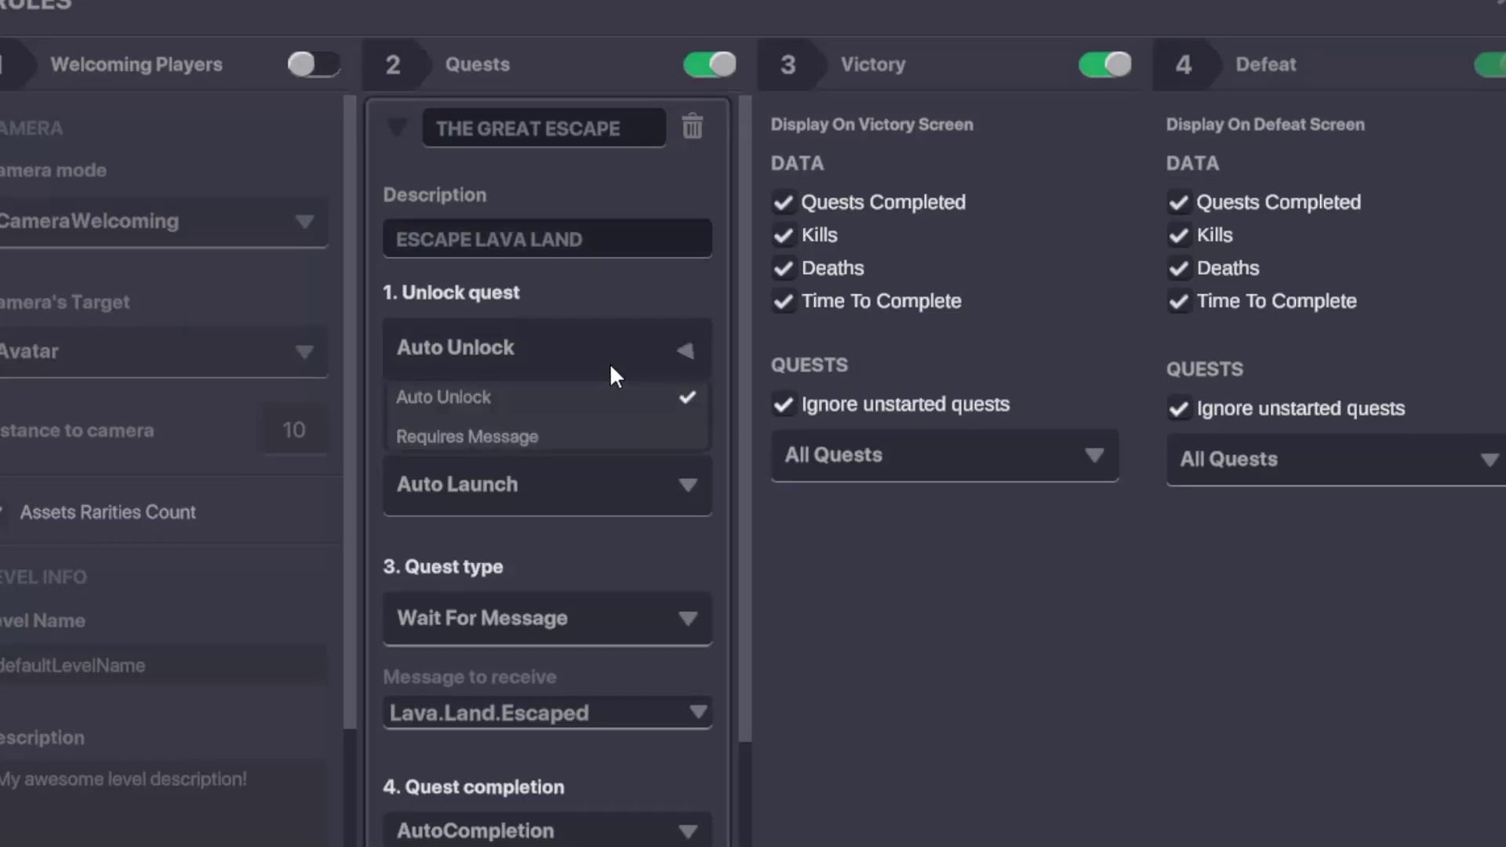
click(526, 434)
click(525, 350)
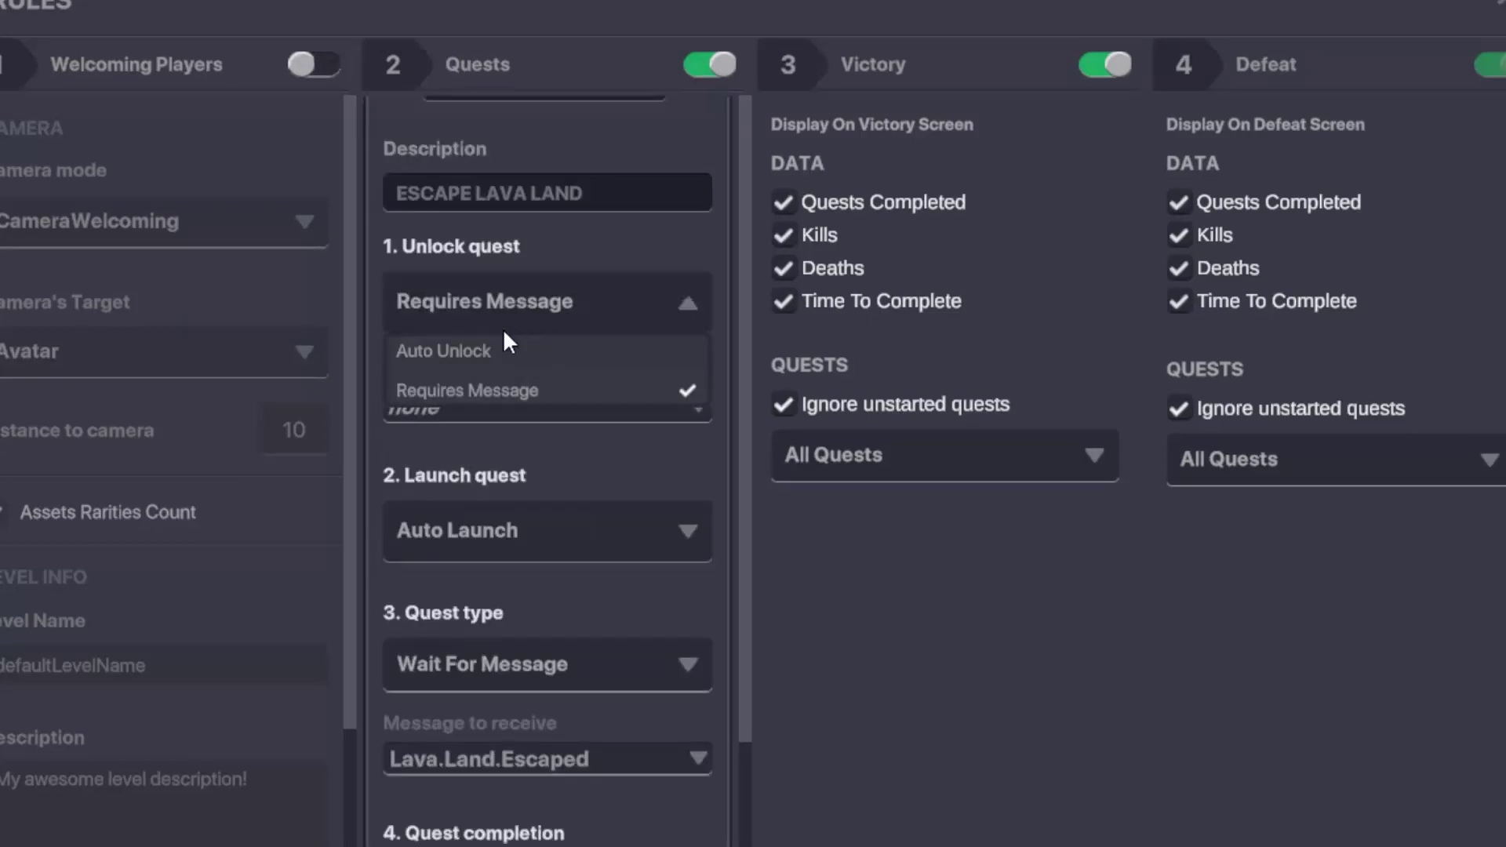
click(498, 350)
scroll(549, 404, down, 3)
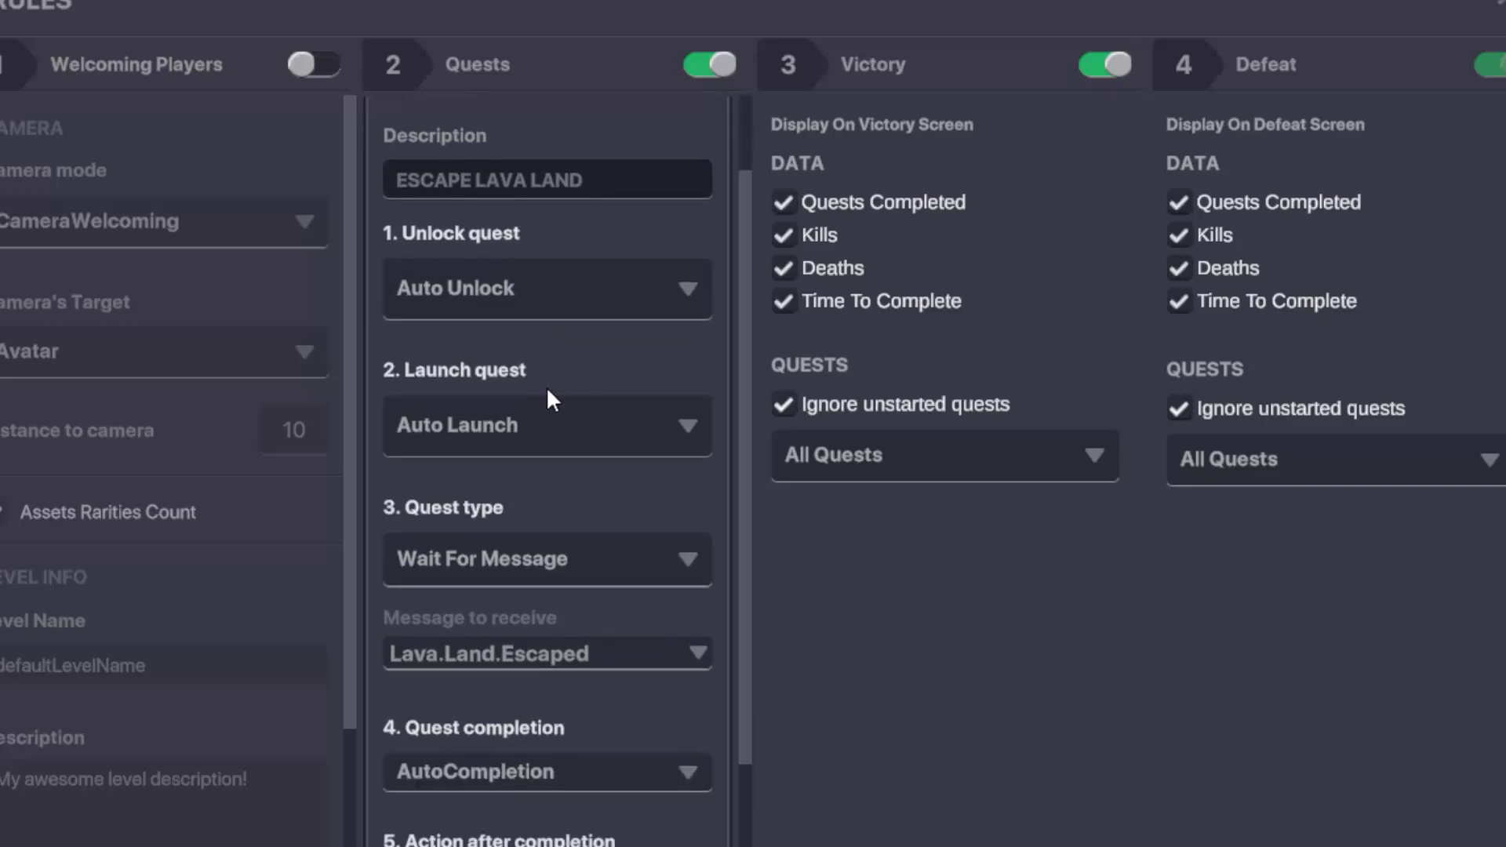
click(535, 441)
click(518, 474)
scroll(521, 437, down, 3)
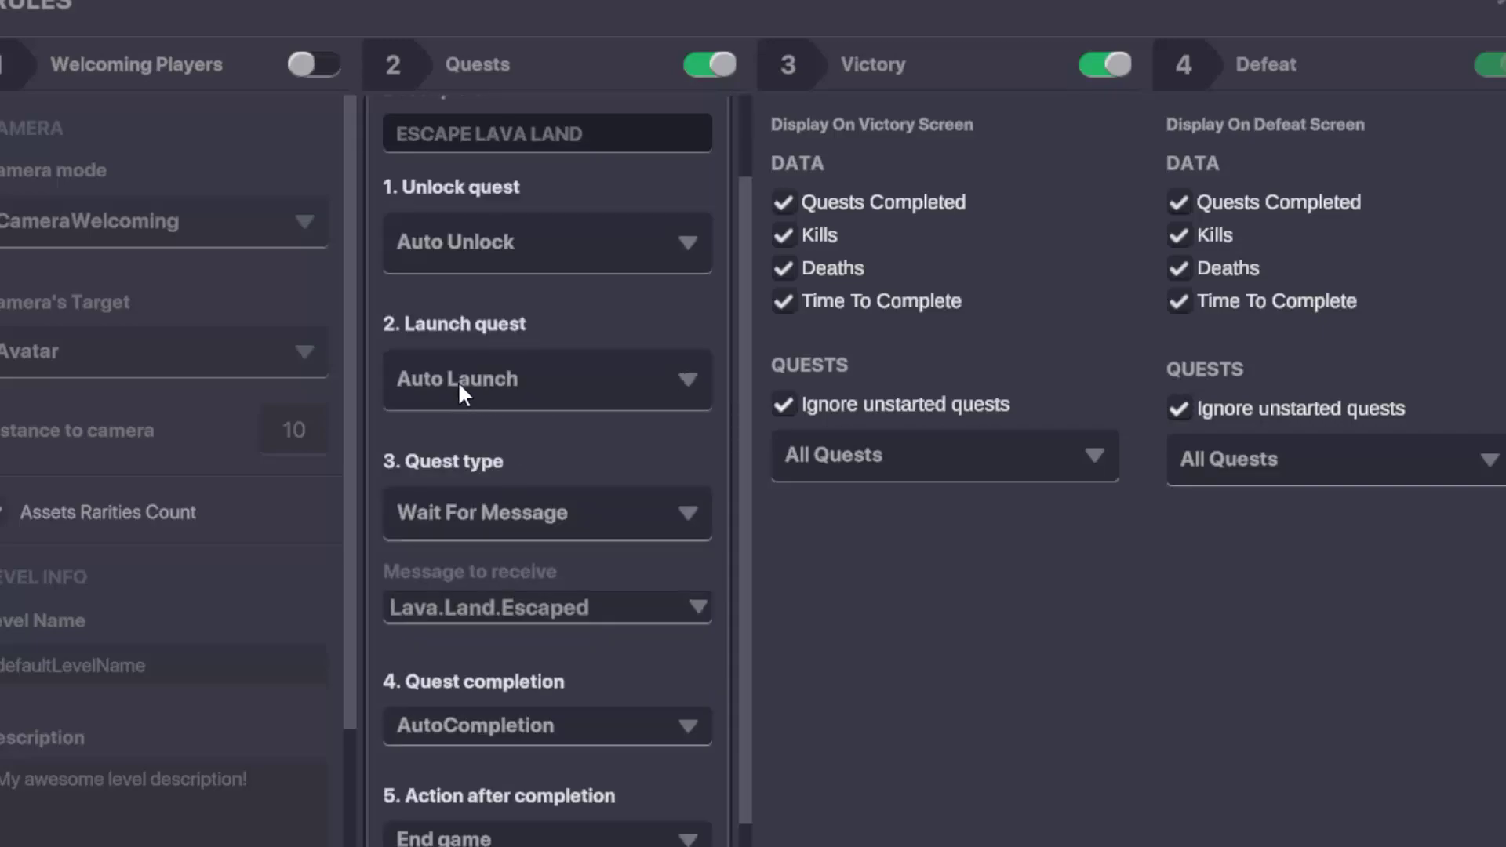
Make the escape quest's type Wait For Message, with Lava.Land.Escaped as the message to receive
click(545, 469)
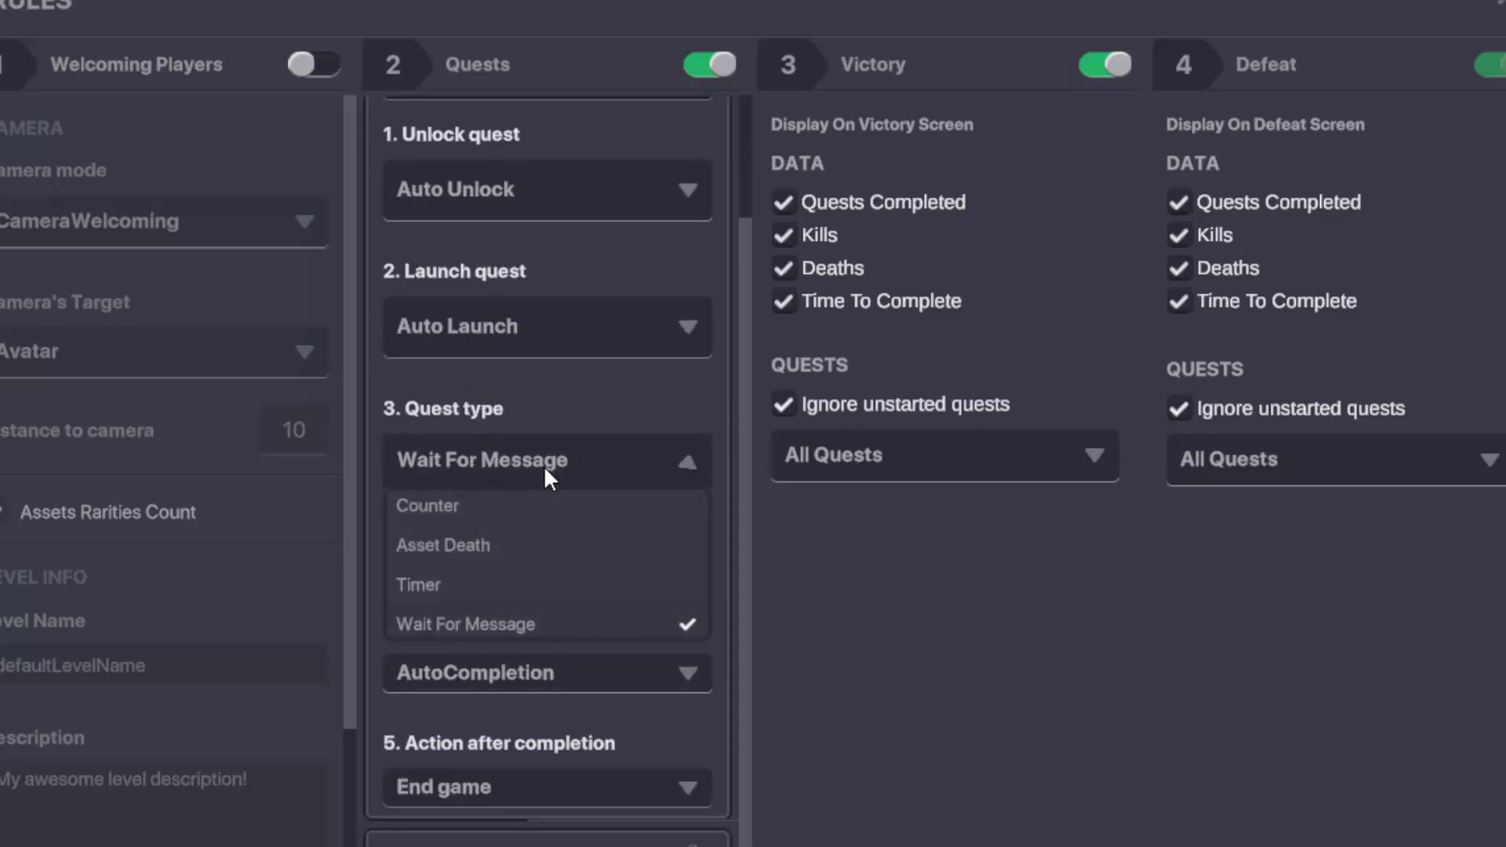
click(486, 627)
click(606, 565)
click(571, 554)
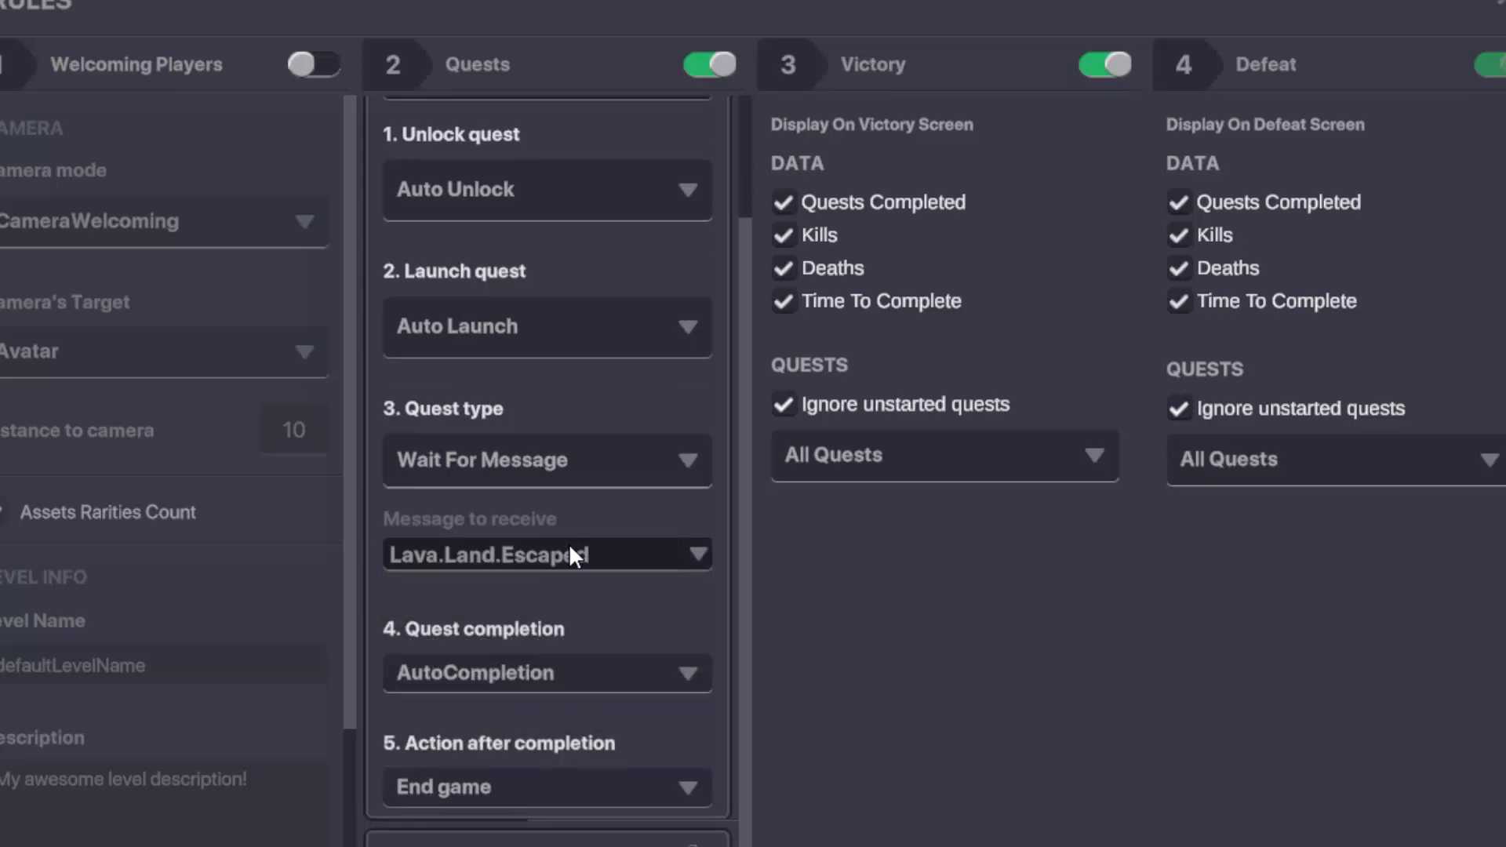
click(623, 552)
text(Lava)
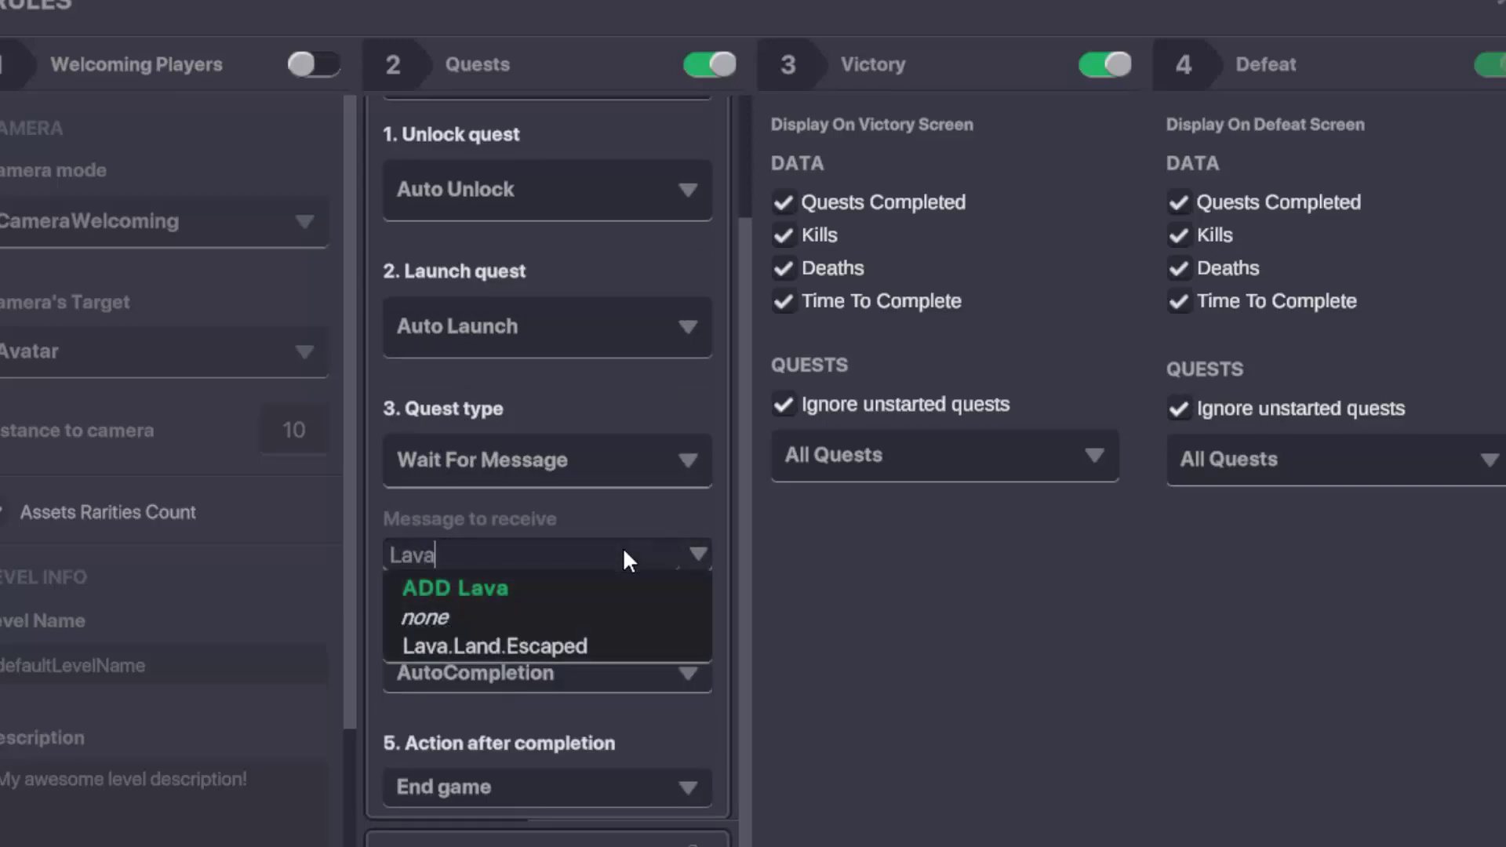
text(.Land.Escaped)
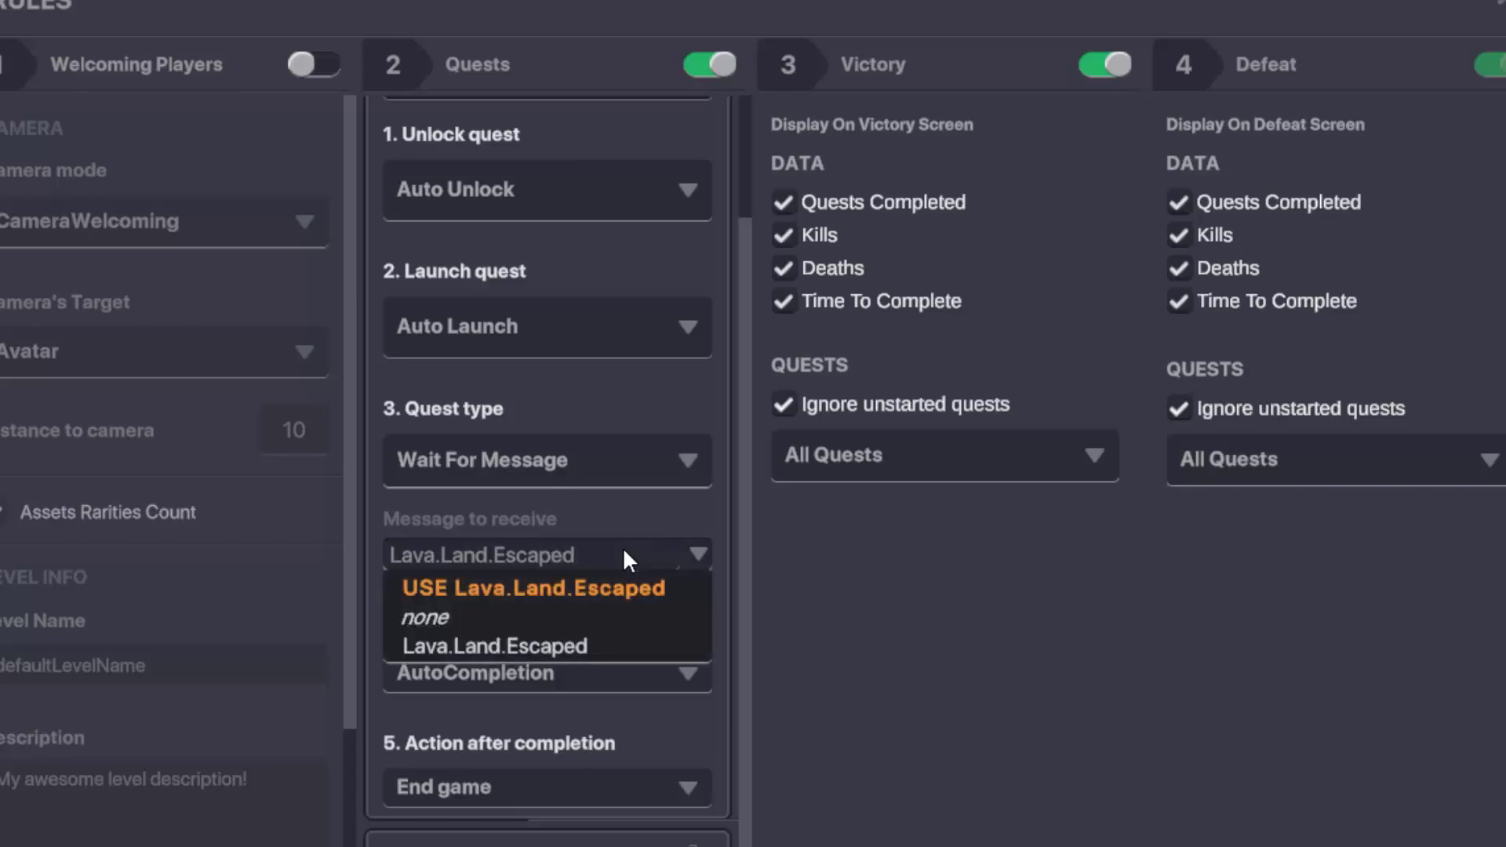
click(565, 588)
Set the escape quest to AutoCompletion, with End game as its action after completion
scroll(541, 611, down, 1)
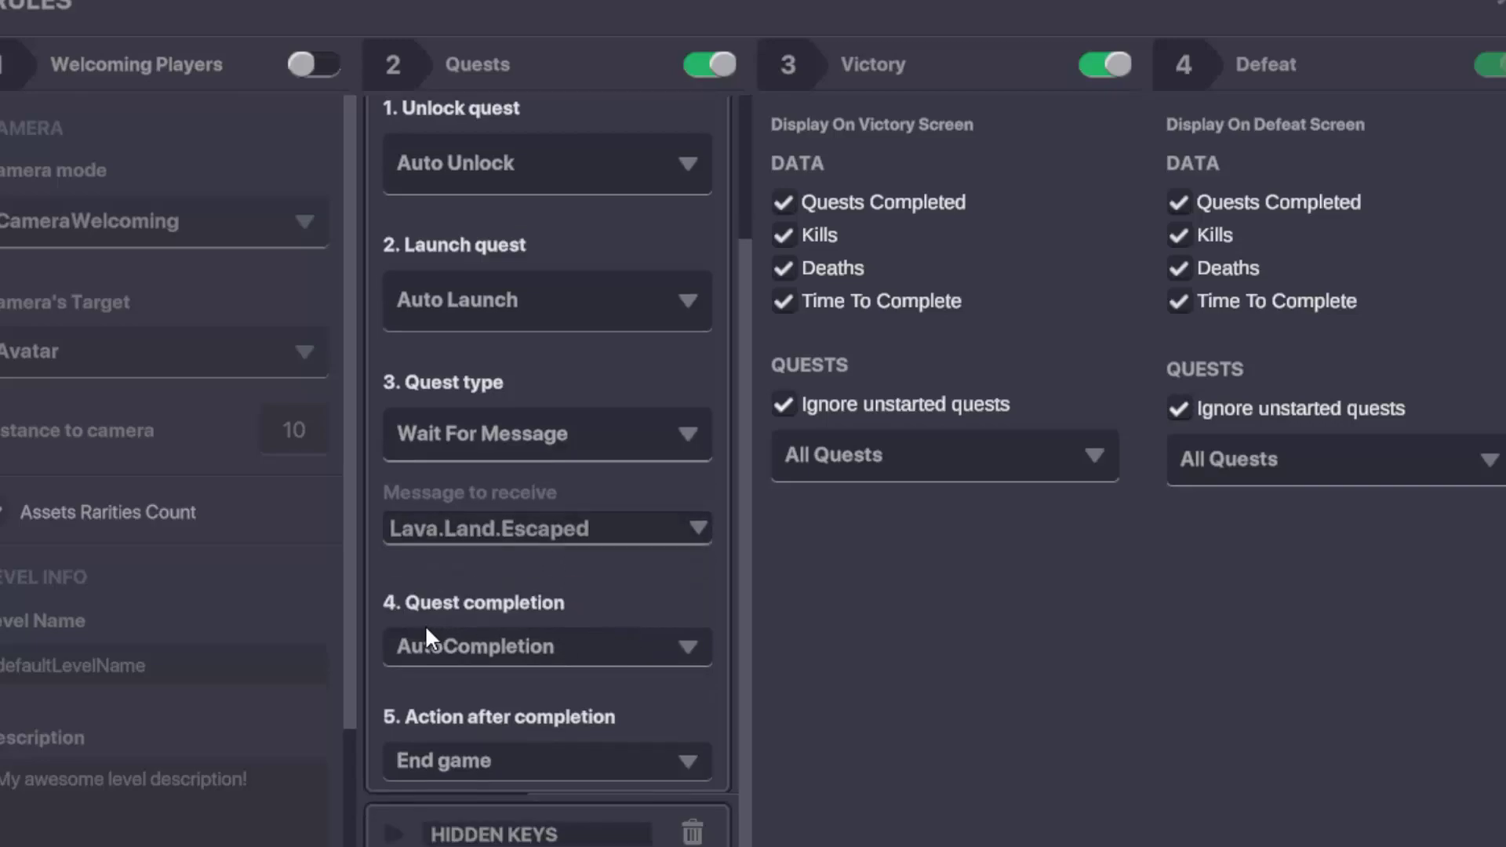
click(610, 653)
click(520, 671)
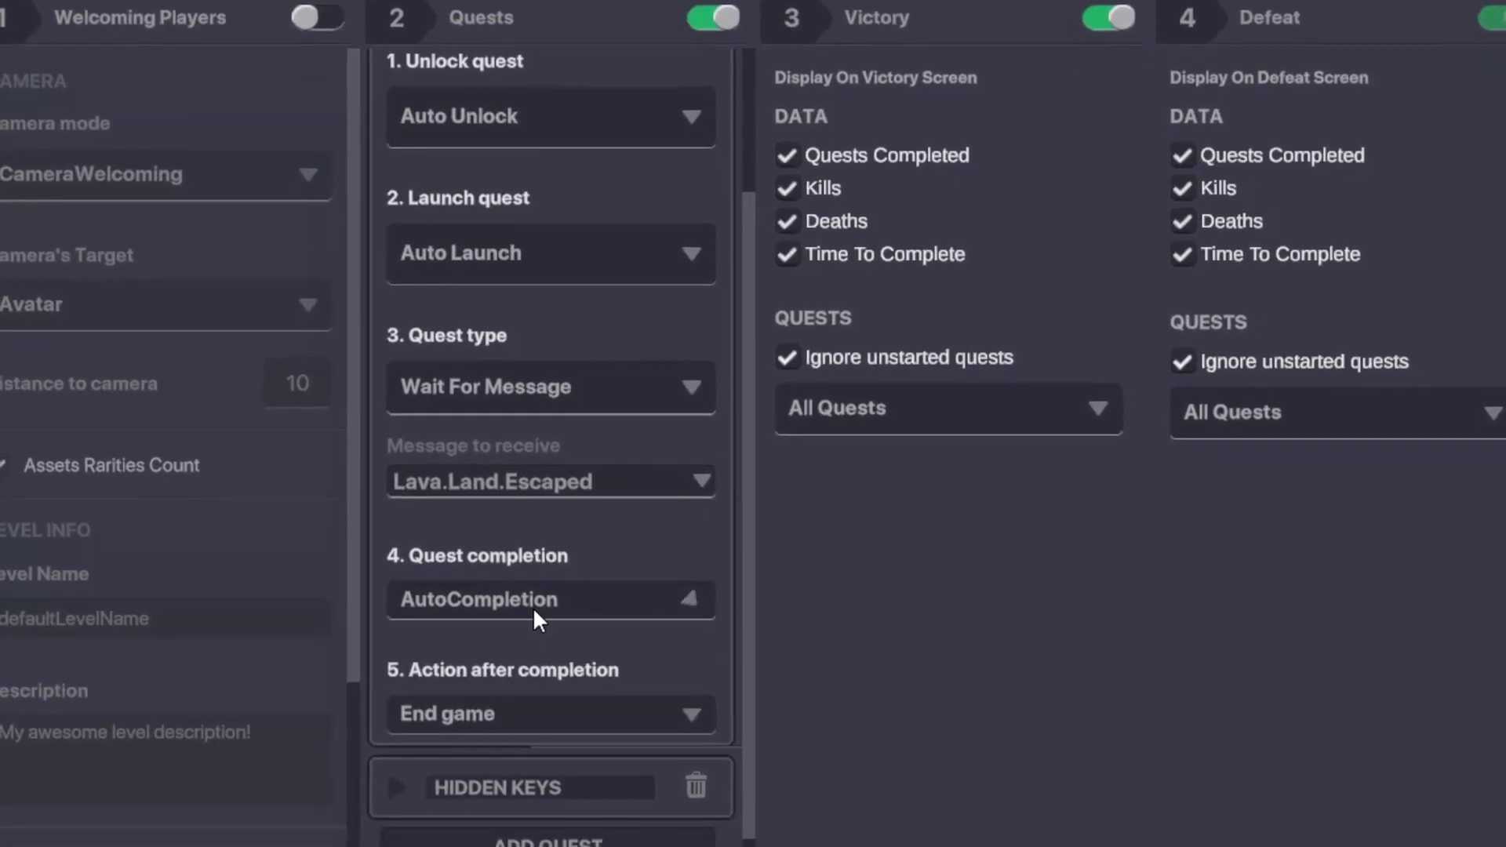
click(519, 666)
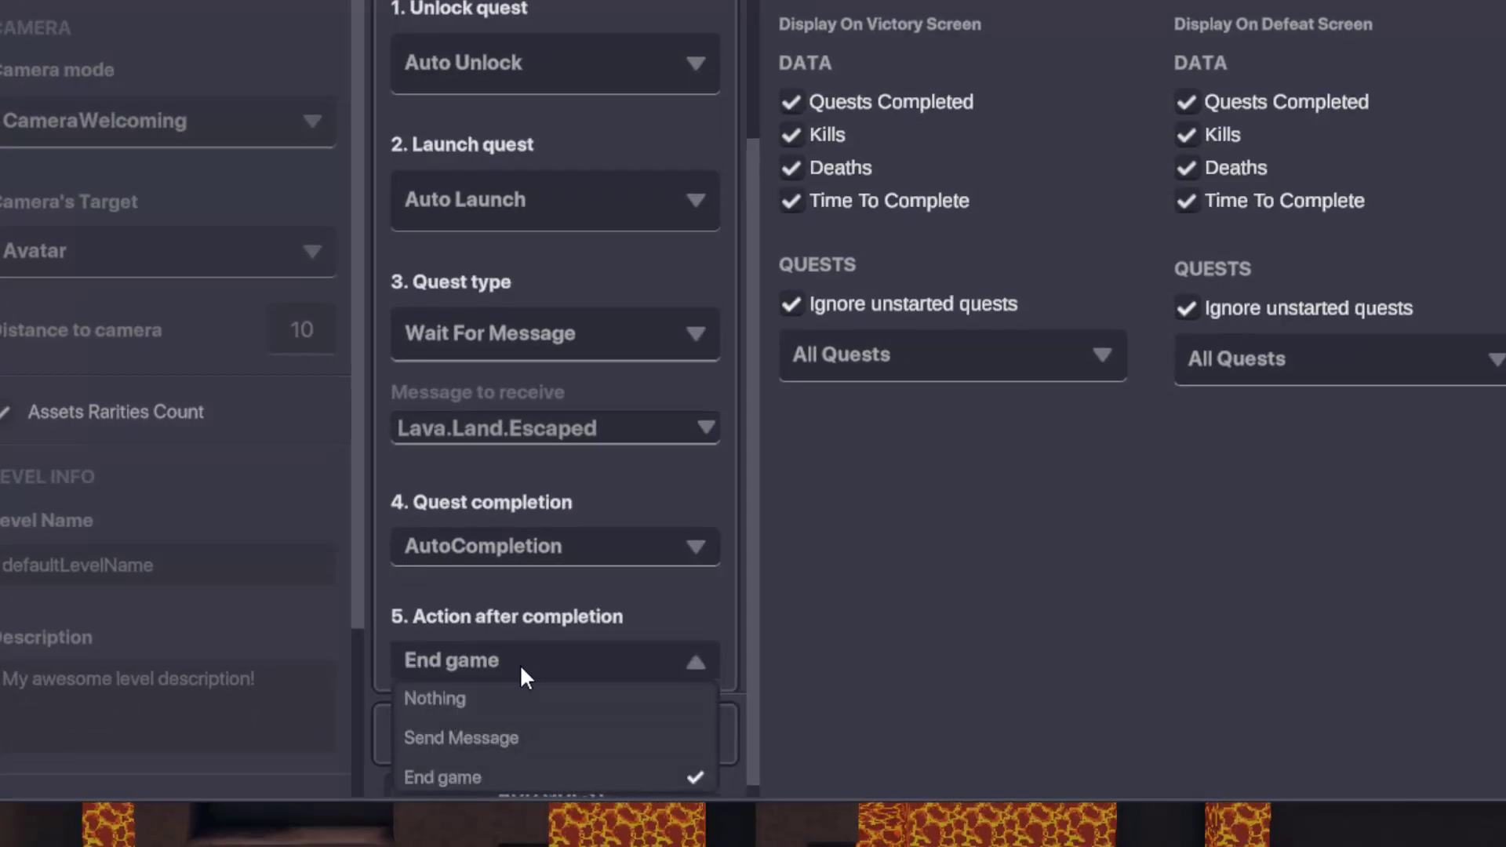
click(528, 775)
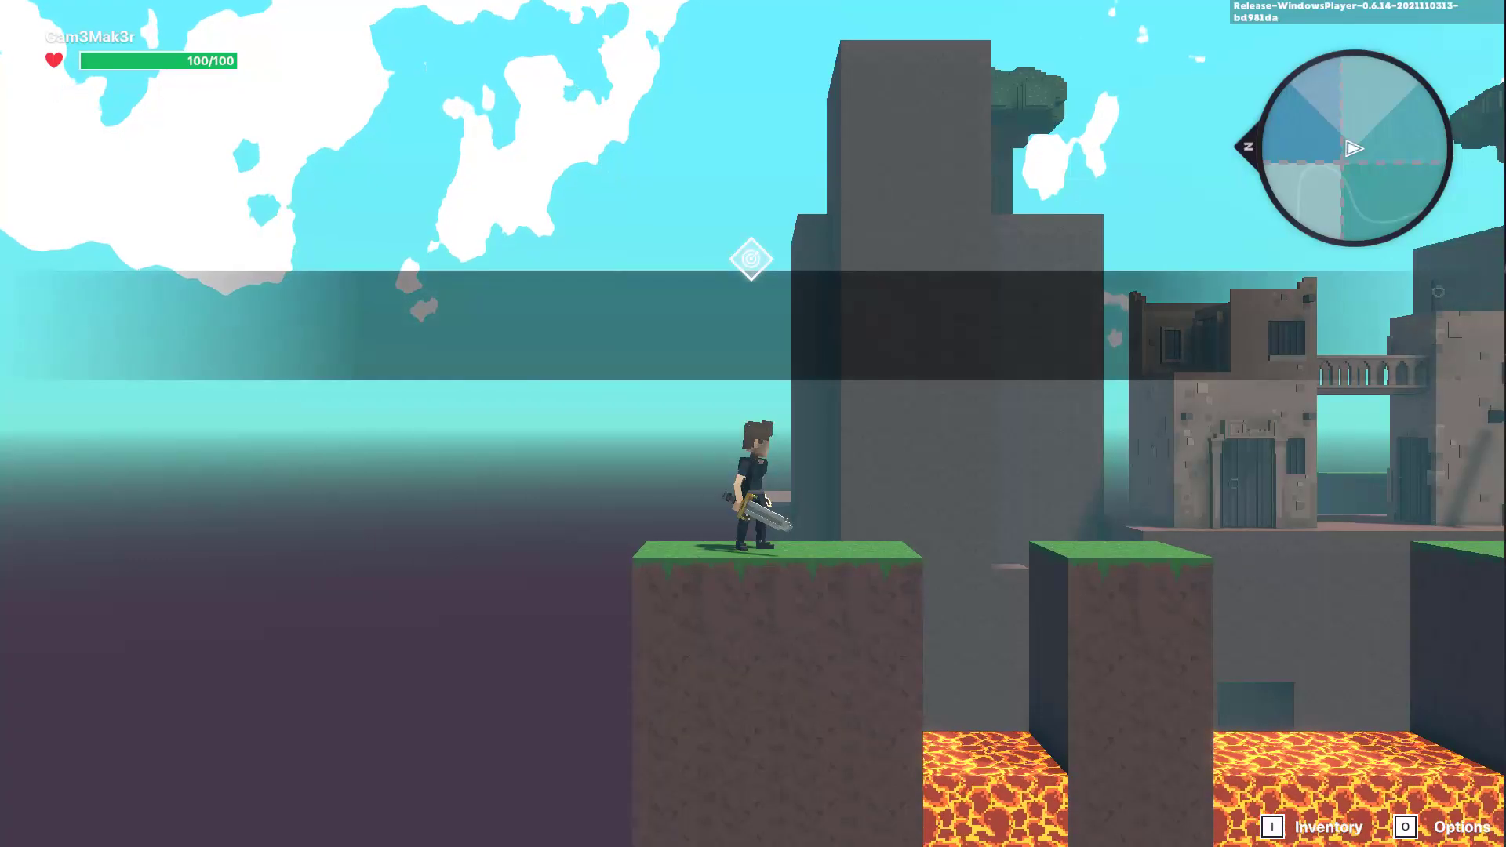
Playtest the start of the level by jumping across the grassy pillars over the lava
key(space)
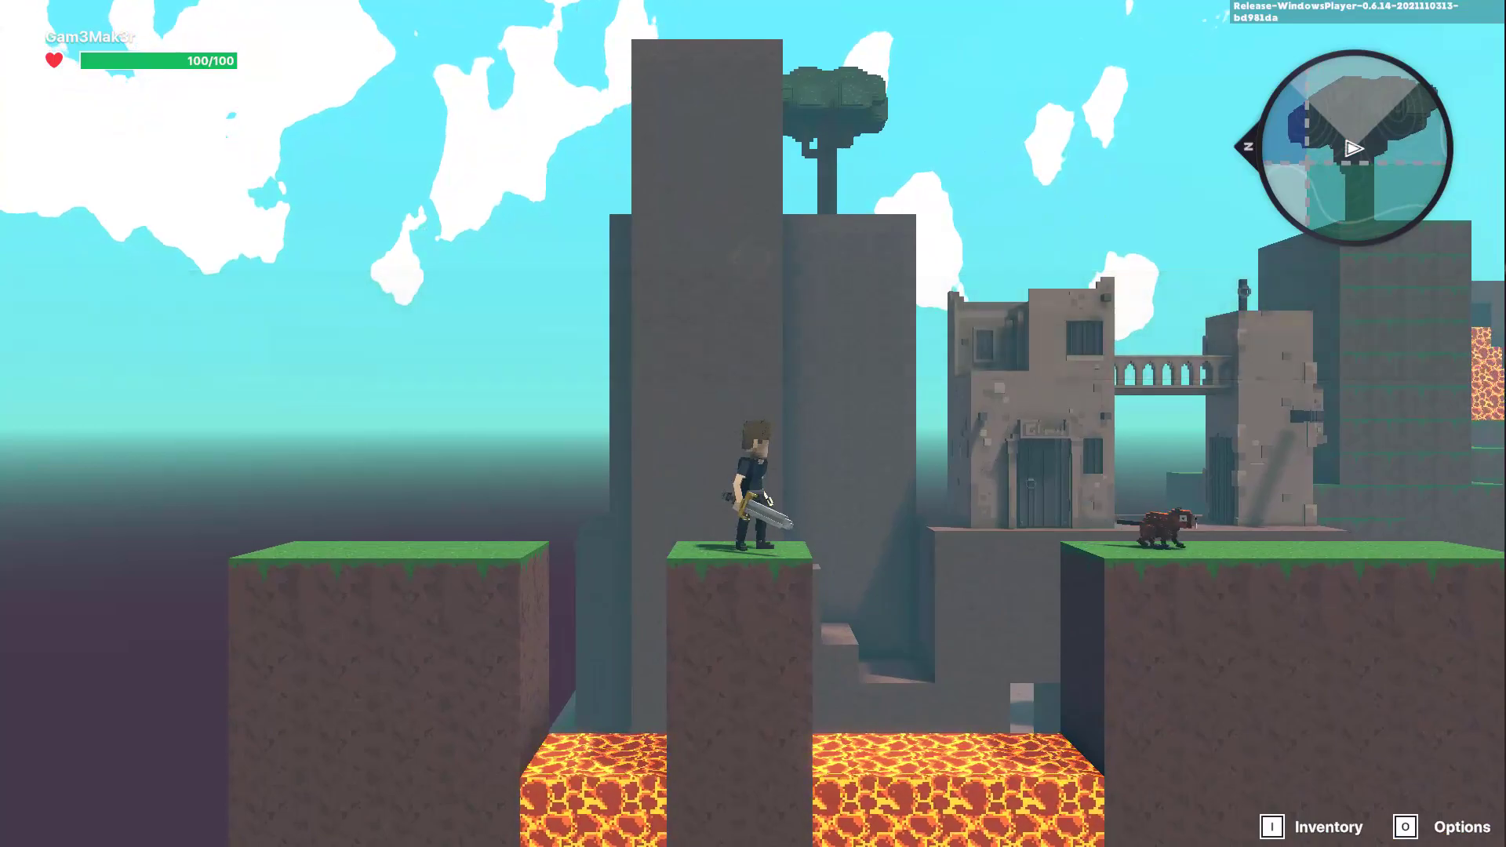
key(space)
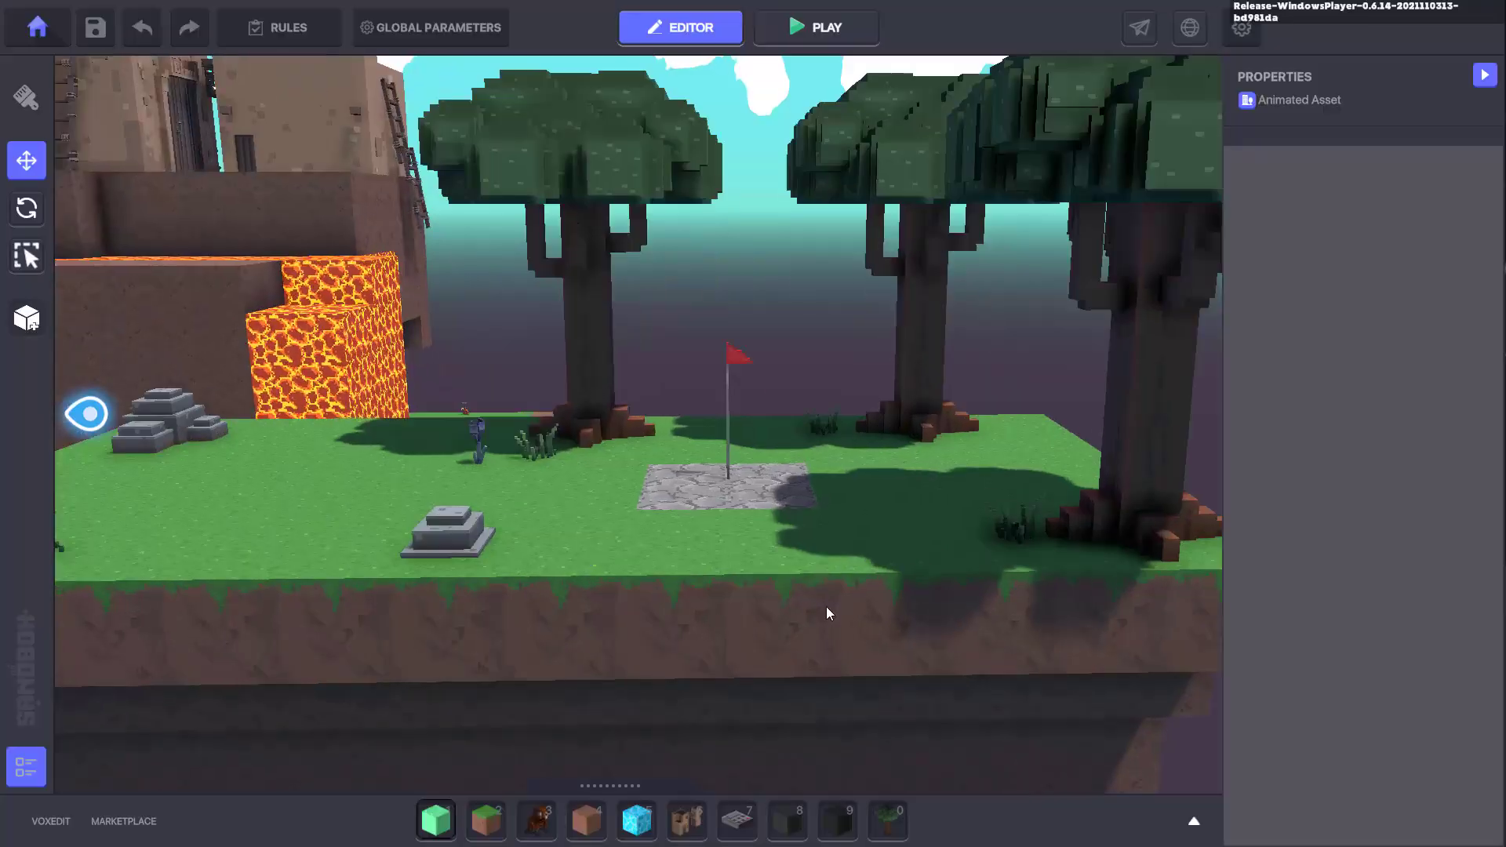
Make the Speaker on the red finish flag send the message Lava.Land.Escaped when spoken
double_click(730, 427)
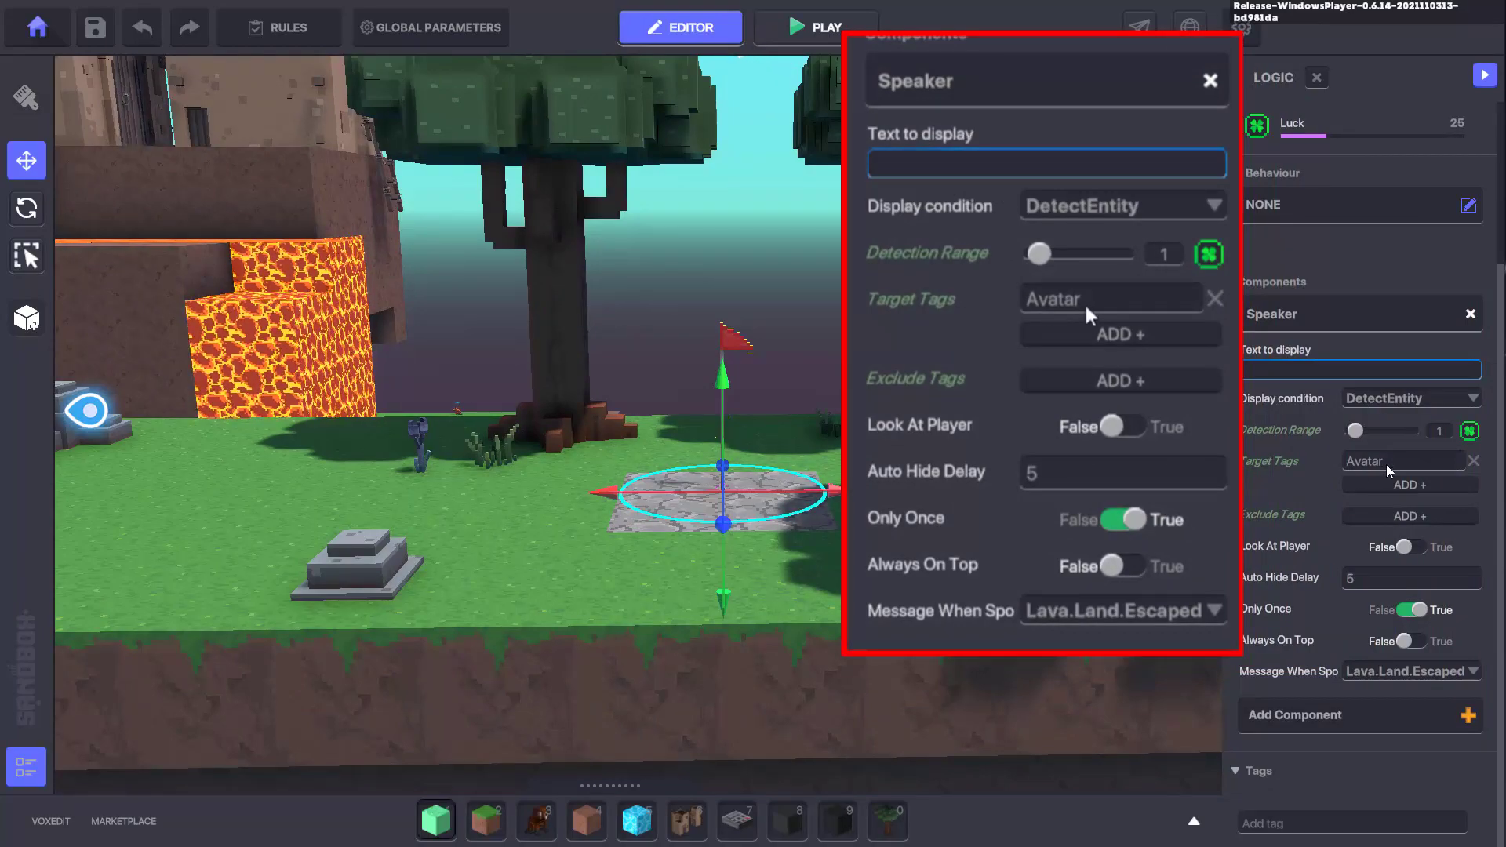
click(1402, 675)
click(1402, 674)
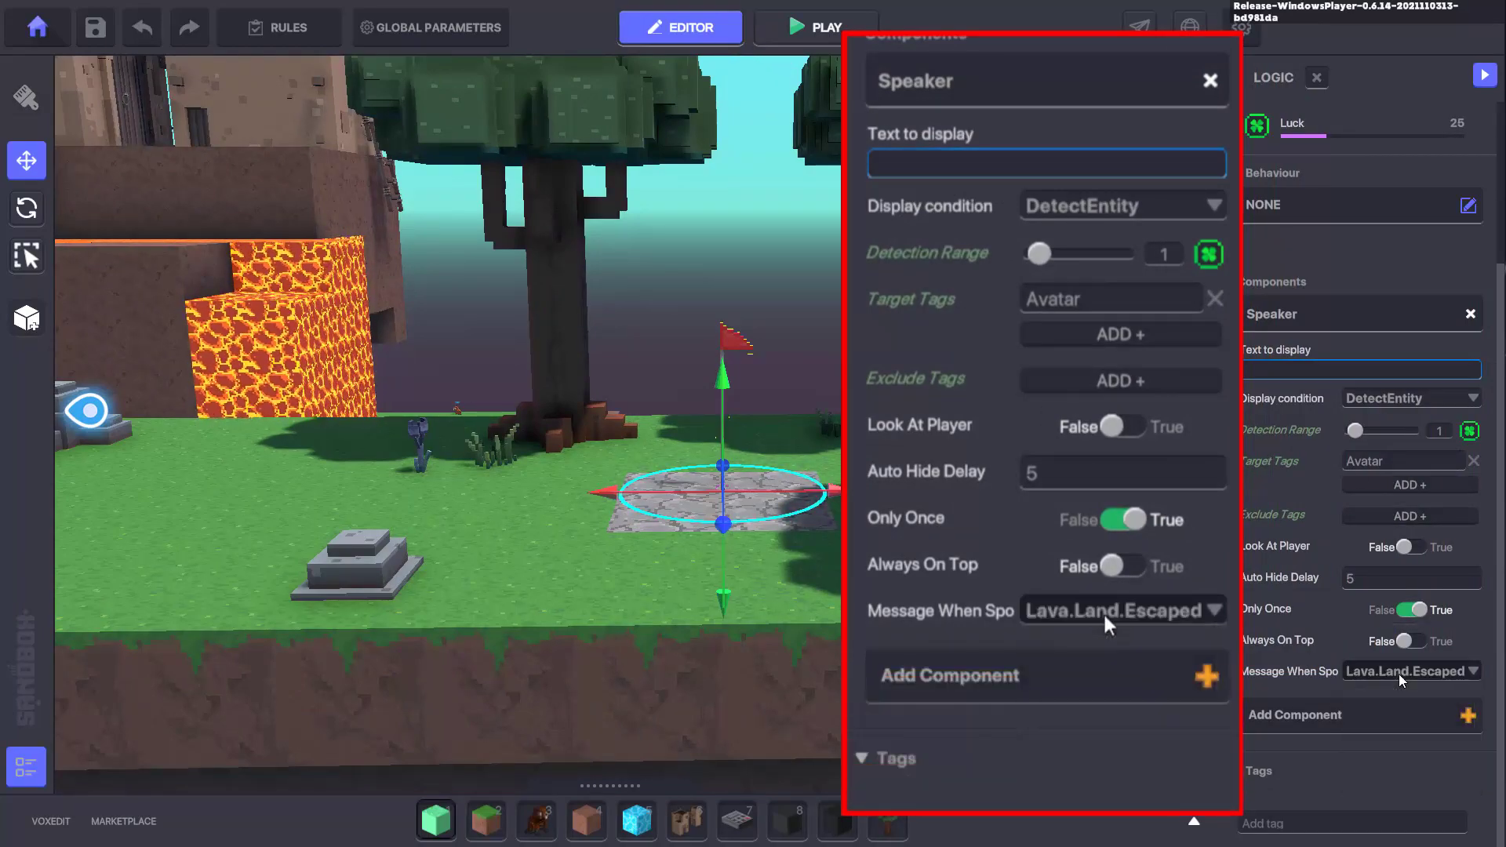
click(1392, 674)
text(Lava)
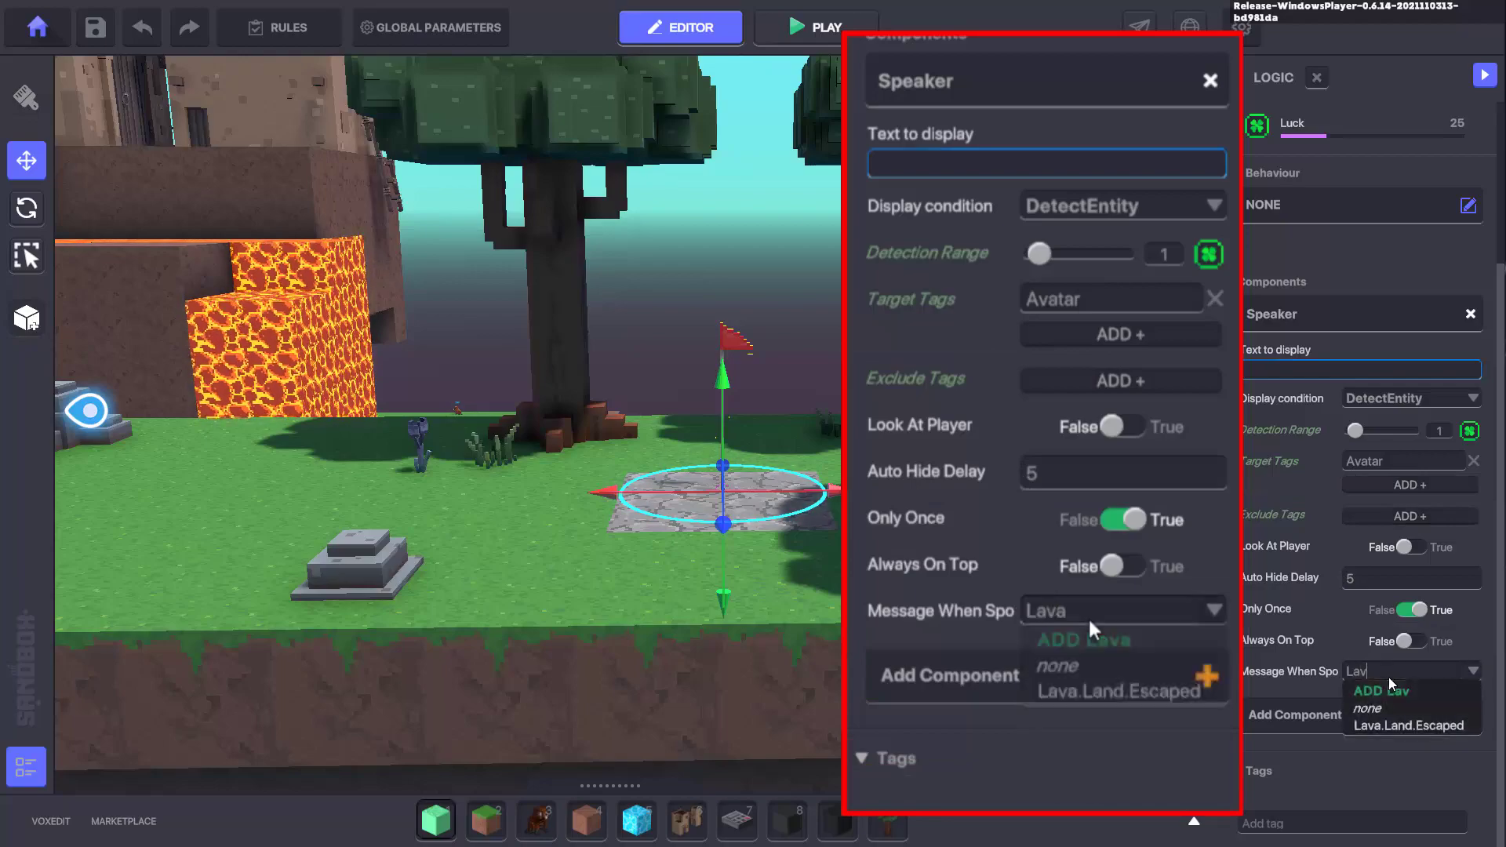
click(1407, 723)
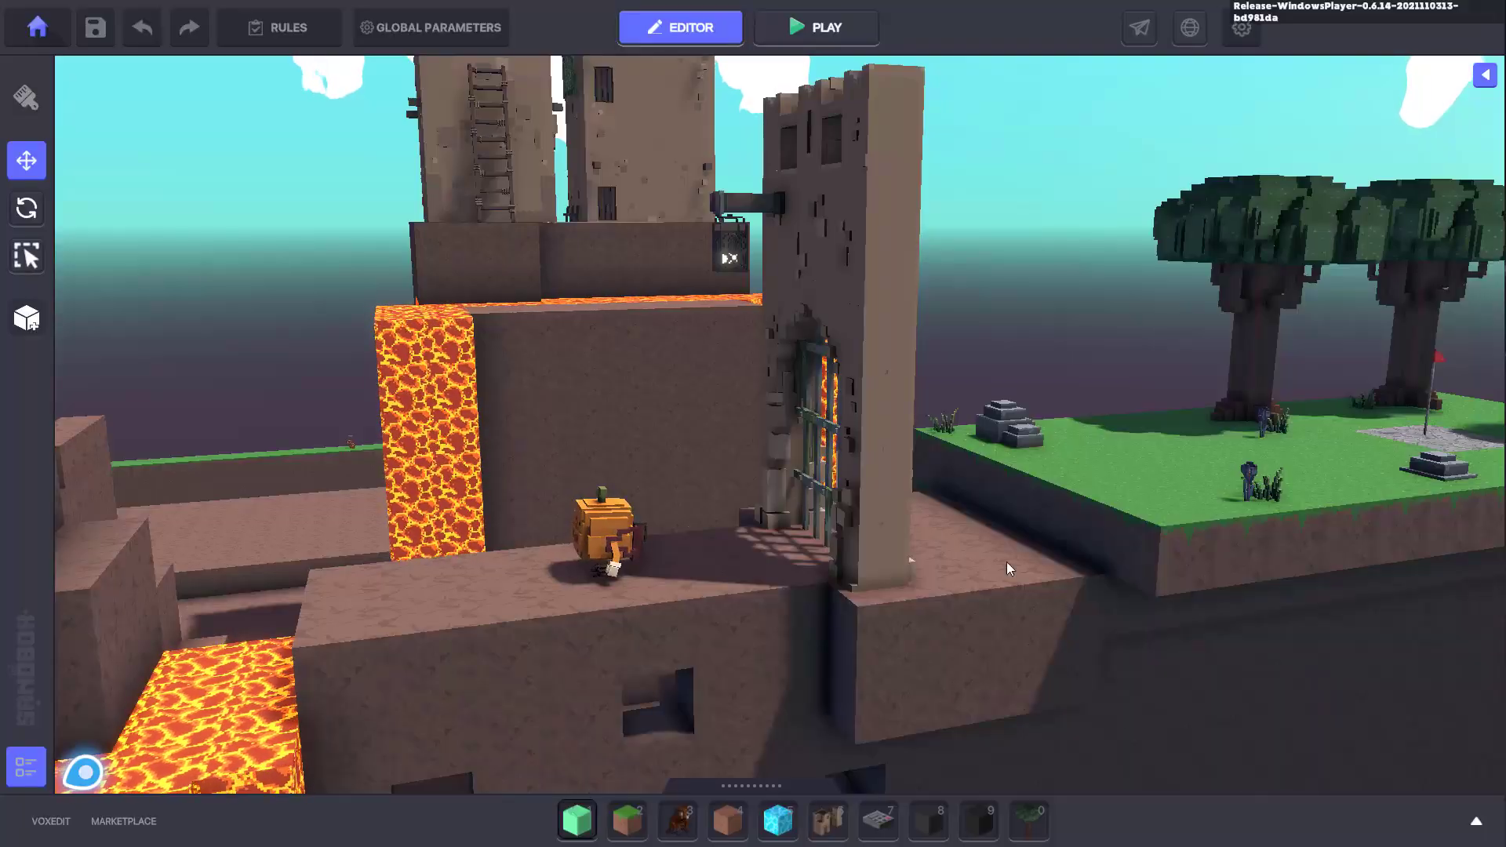
In the experience rules, name the second quest HIDDEN KEYS and describe it as Collect 3 Artifacts
click(902, 576)
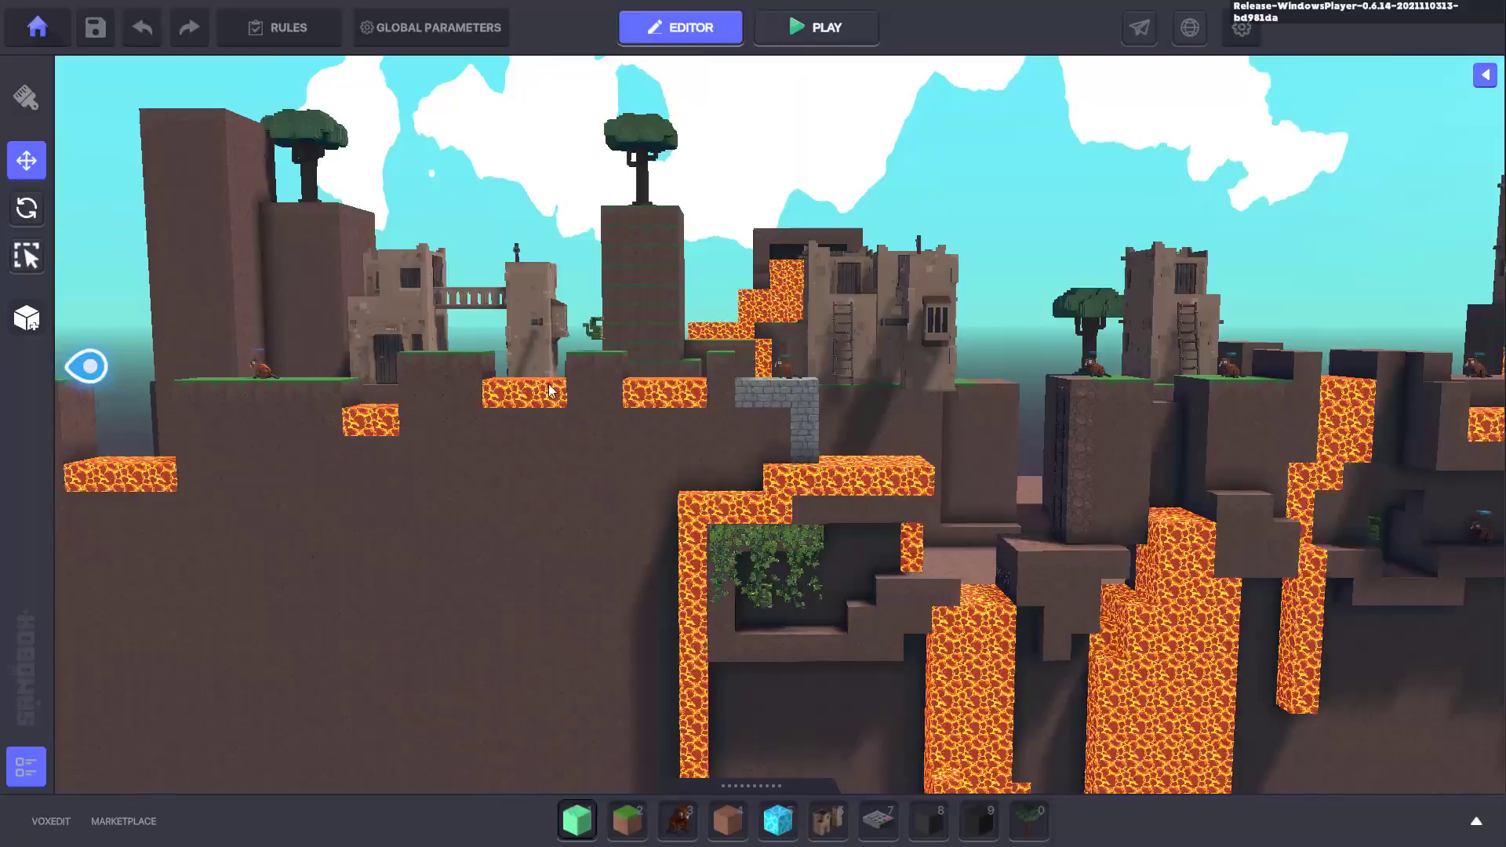
click(288, 25)
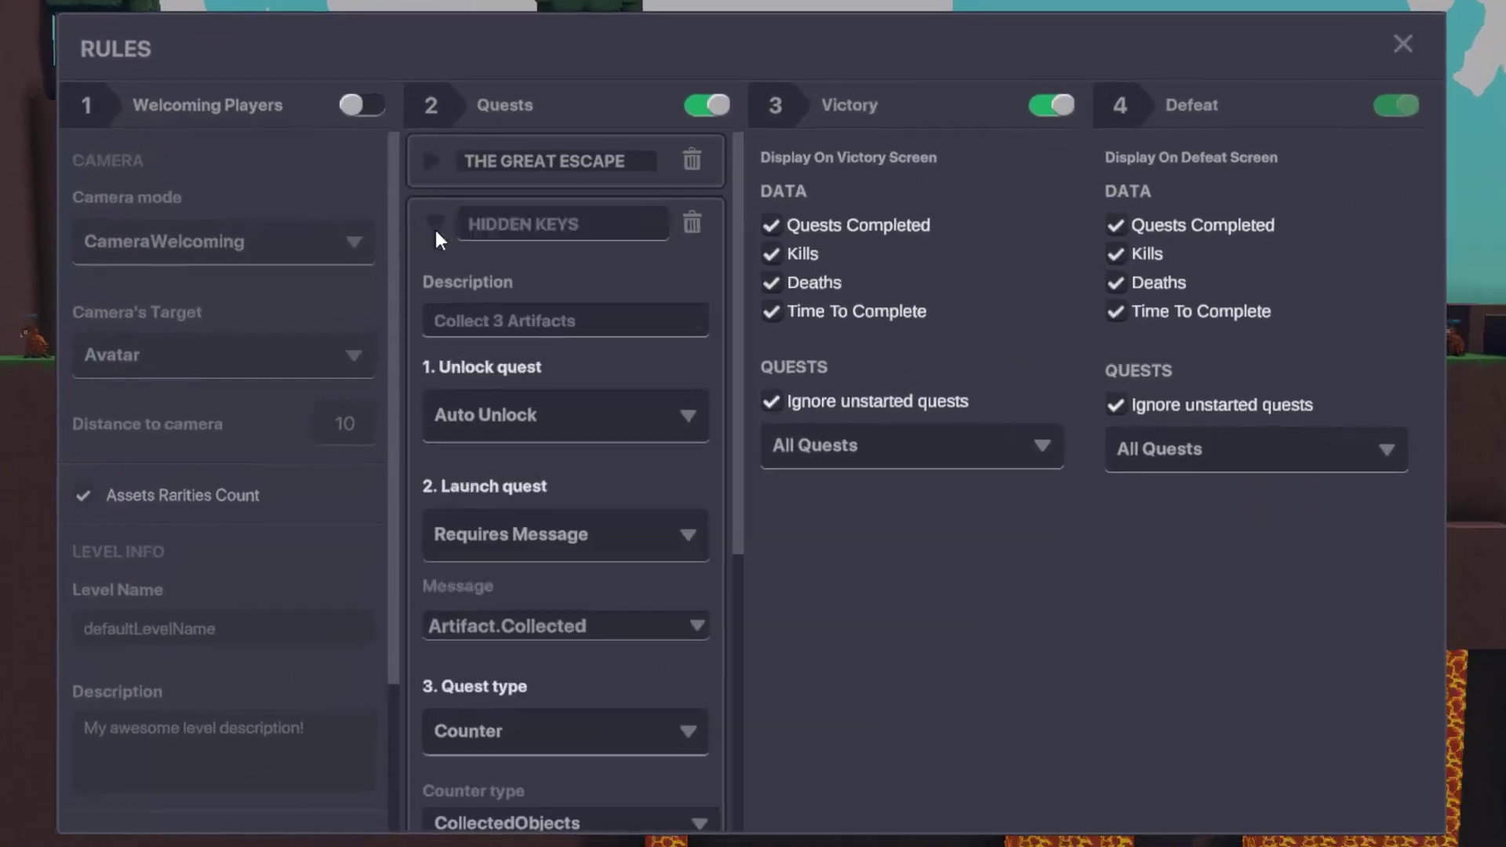
text(KEYS)
click(450, 322)
text(Collect 3 Artifacts)
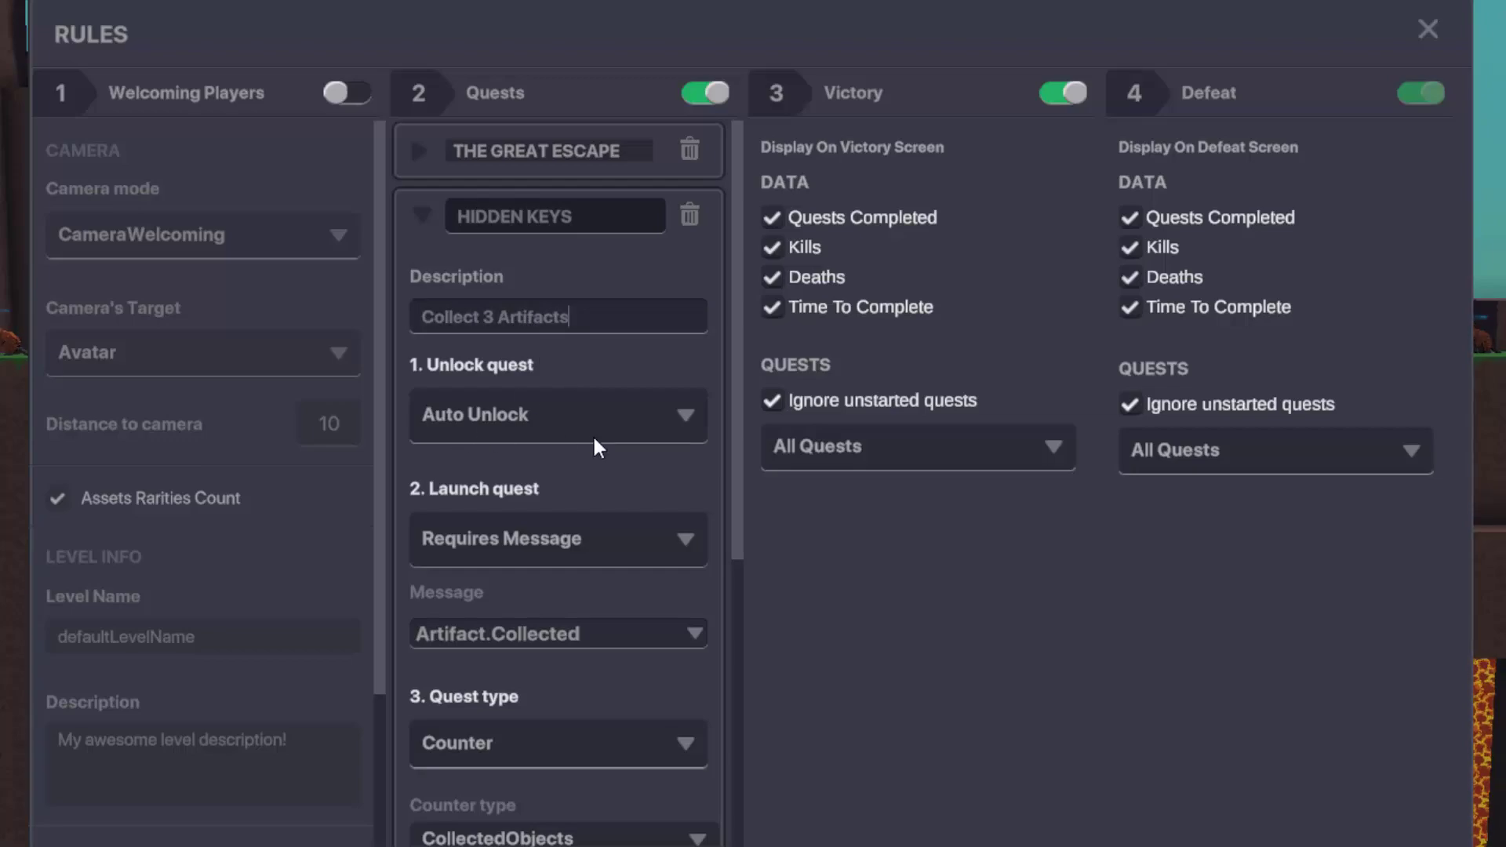
Set the HIDDEN KEYS quest to Auto Unlock and make its launch require the message Artifact.Collected
scroll(594, 447, down, 3)
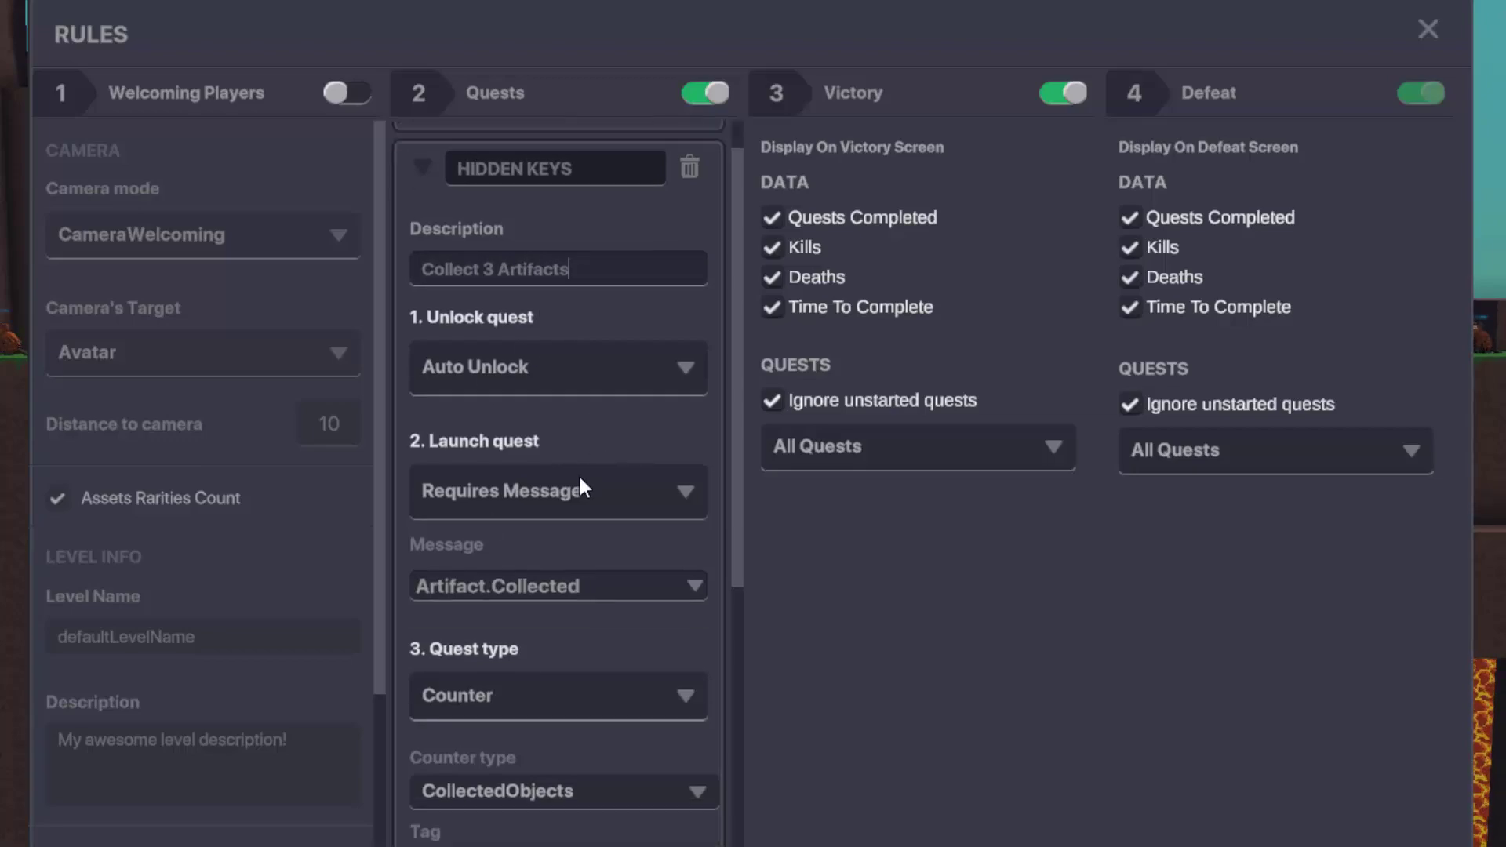
click(582, 296)
click(529, 346)
scroll(541, 345, down, 2)
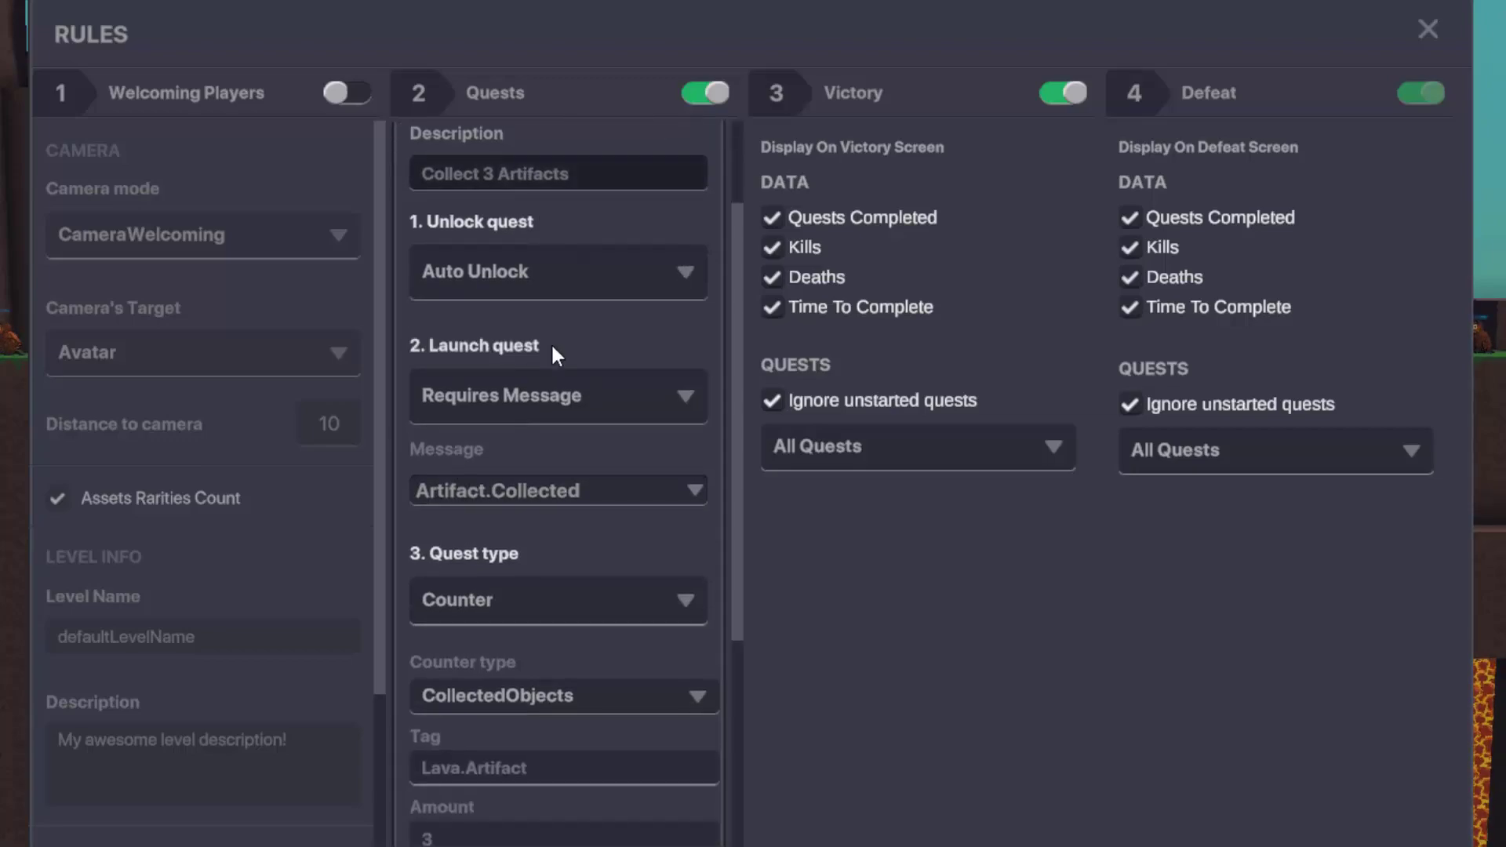
click(599, 345)
click(527, 425)
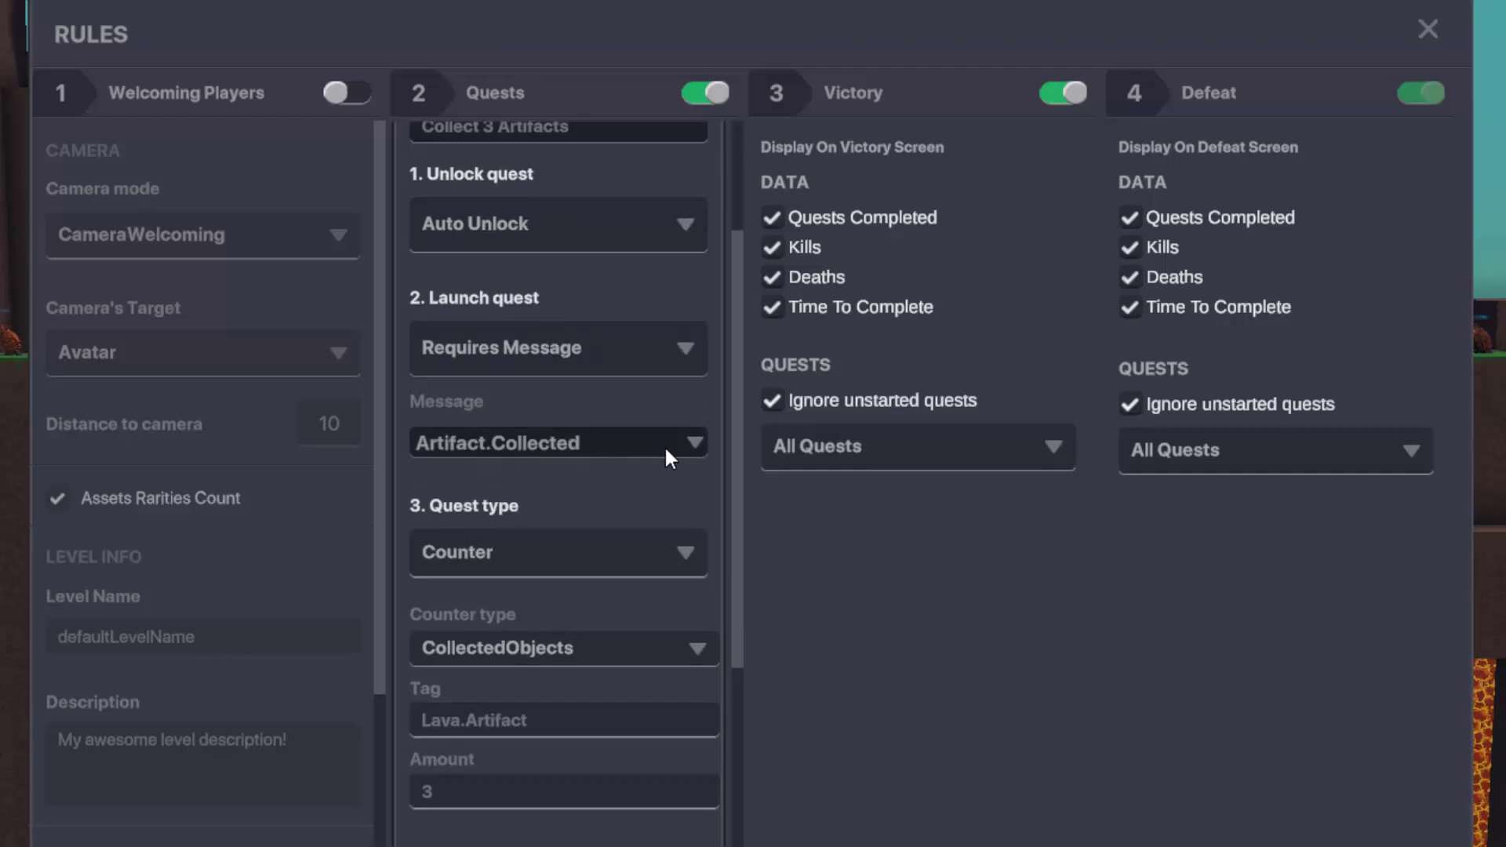
click(594, 445)
text(Artifact.Collected)
click(609, 473)
Make HIDDEN KEYS a Counter quest for CollectedObjects with the tag Lava.Artifact and an amount of 3
scroll(596, 470, down, 3)
click(549, 436)
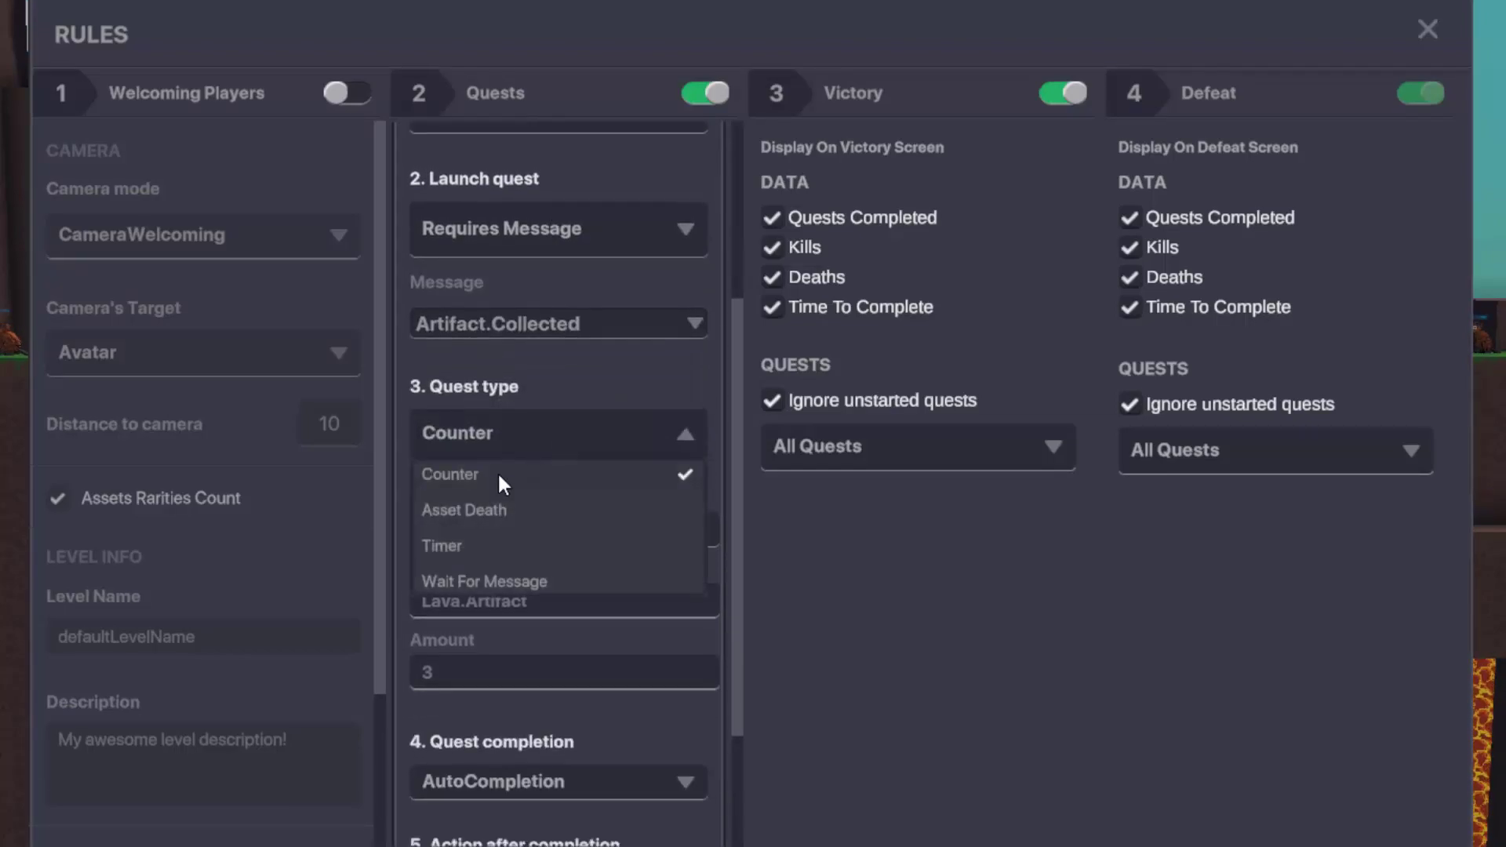
click(496, 470)
click(555, 527)
click(532, 562)
click(557, 596)
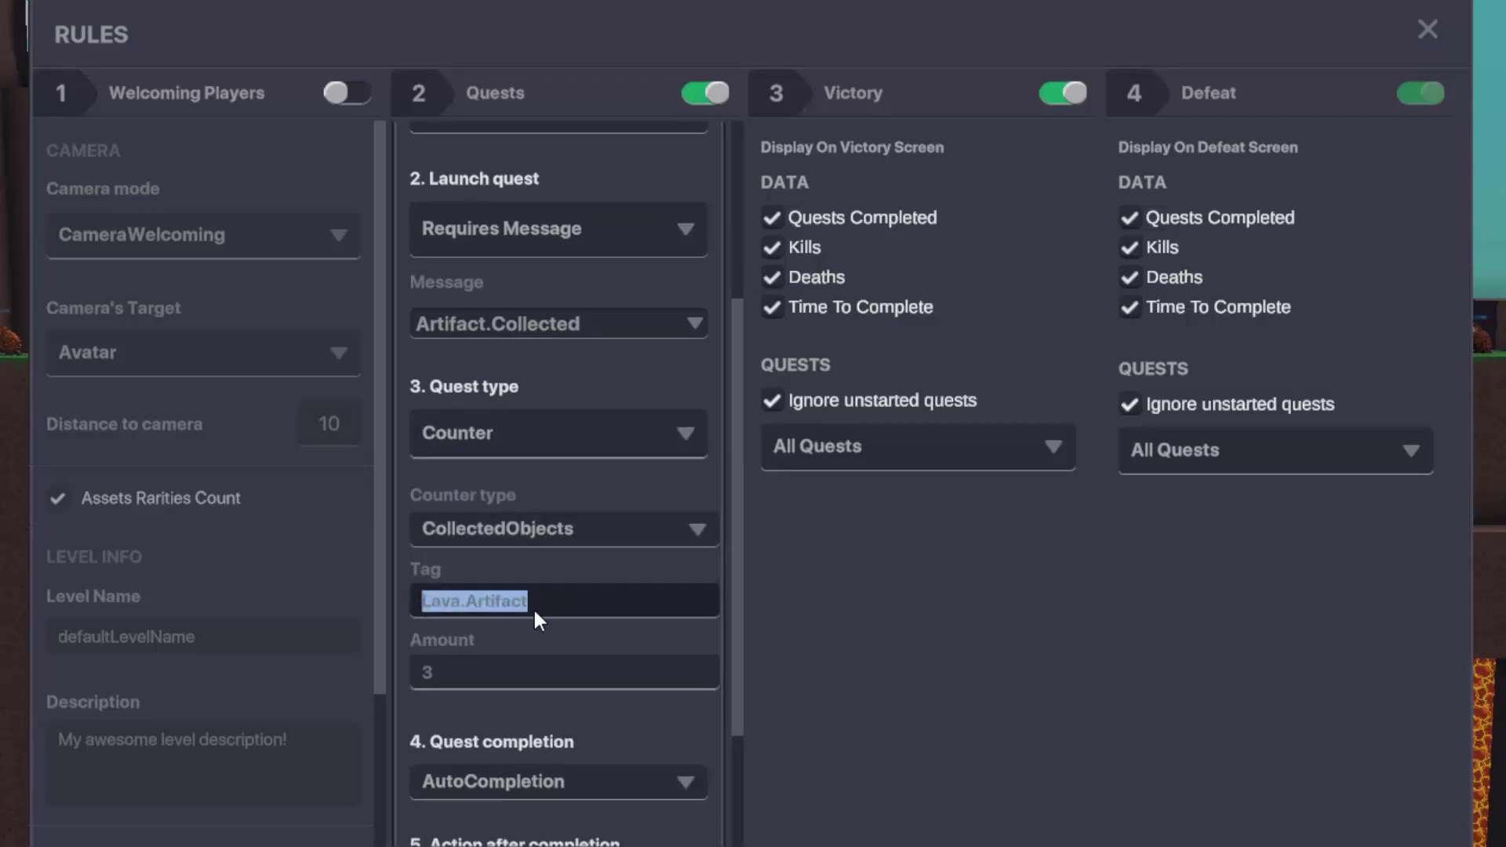
text(Lava.Artifact)
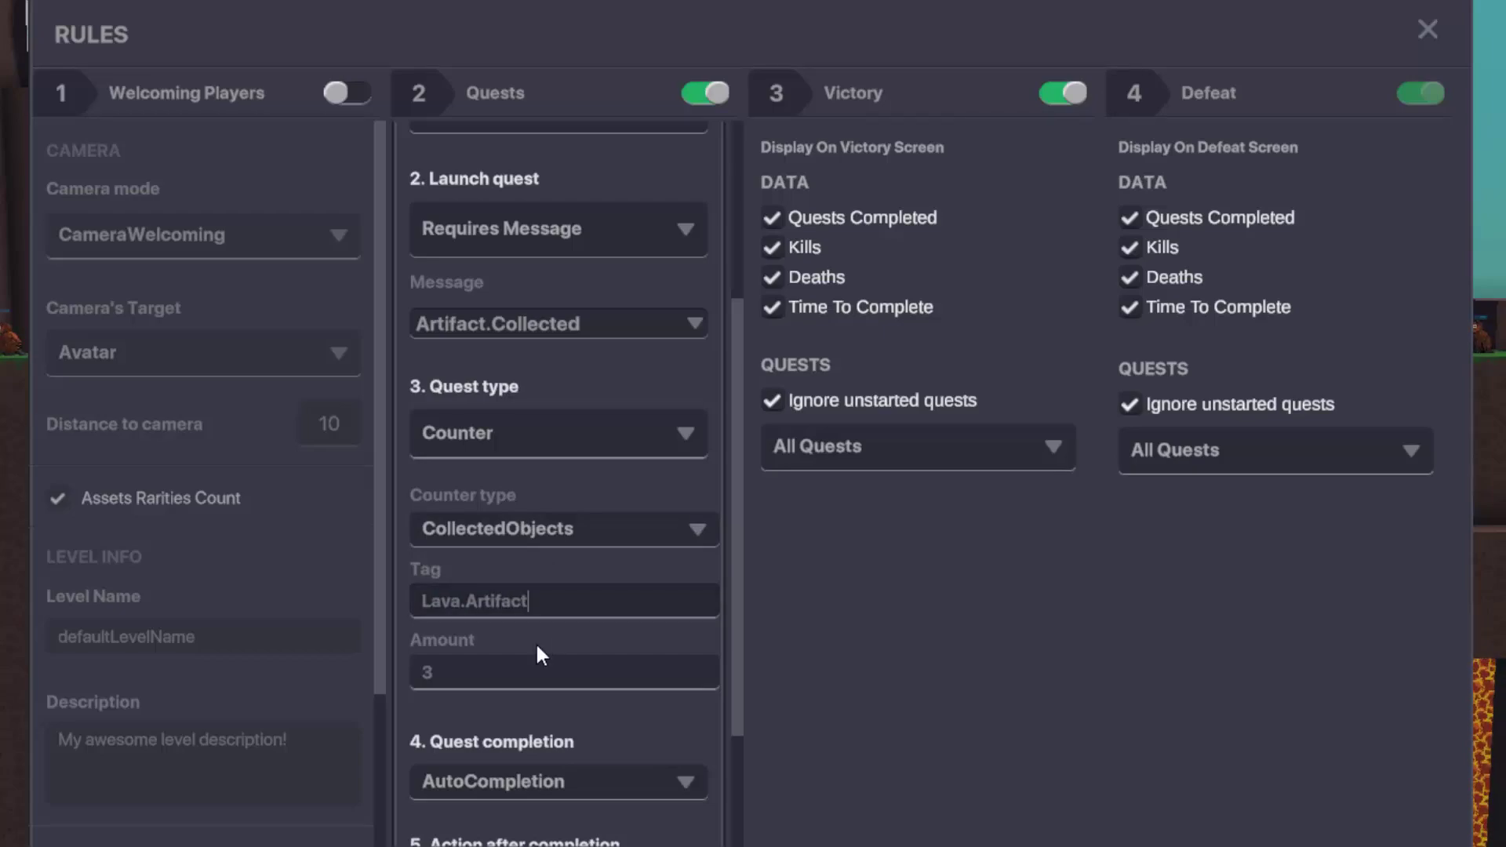
click(469, 674)
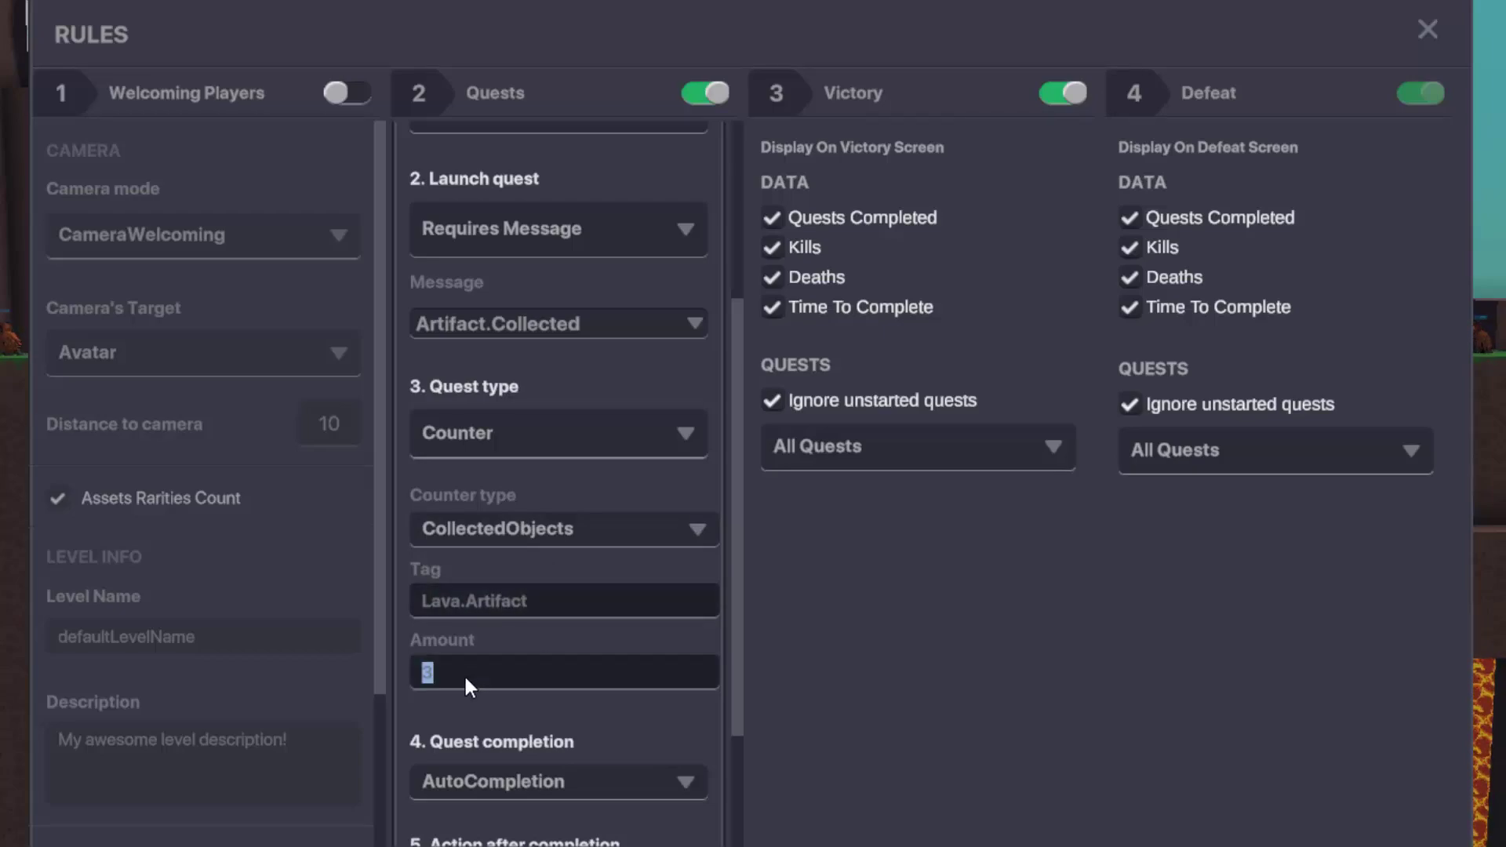
Set HIDDEN KEYS to AutoCompletion and have it send the message Artifacts.Collected after completion
scroll(471, 676, down, 3)
click(590, 638)
click(554, 673)
scroll(558, 668, down, 1)
click(560, 683)
click(534, 754)
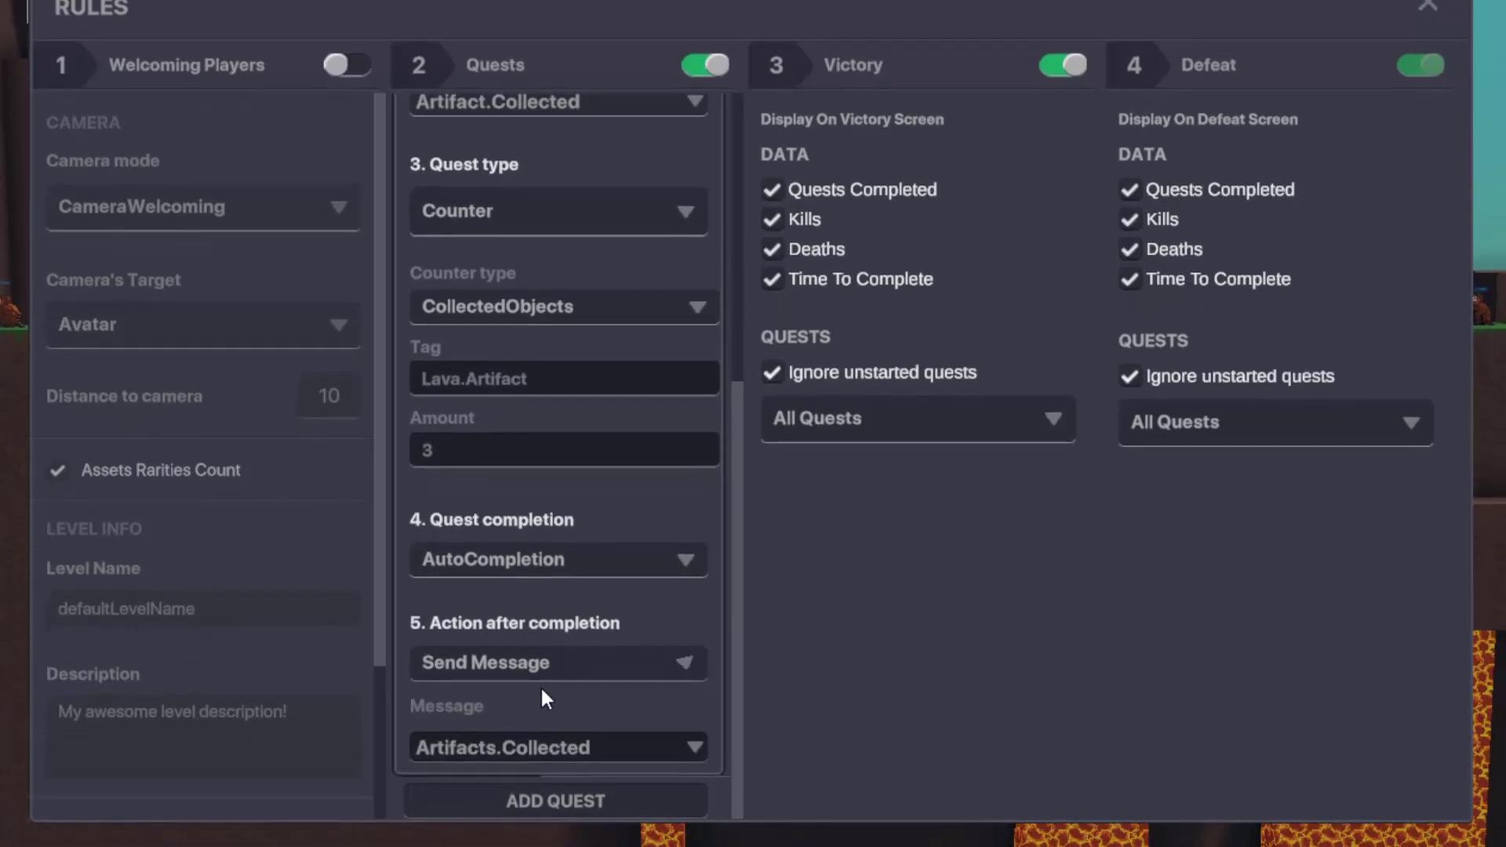
click(533, 749)
click(511, 744)
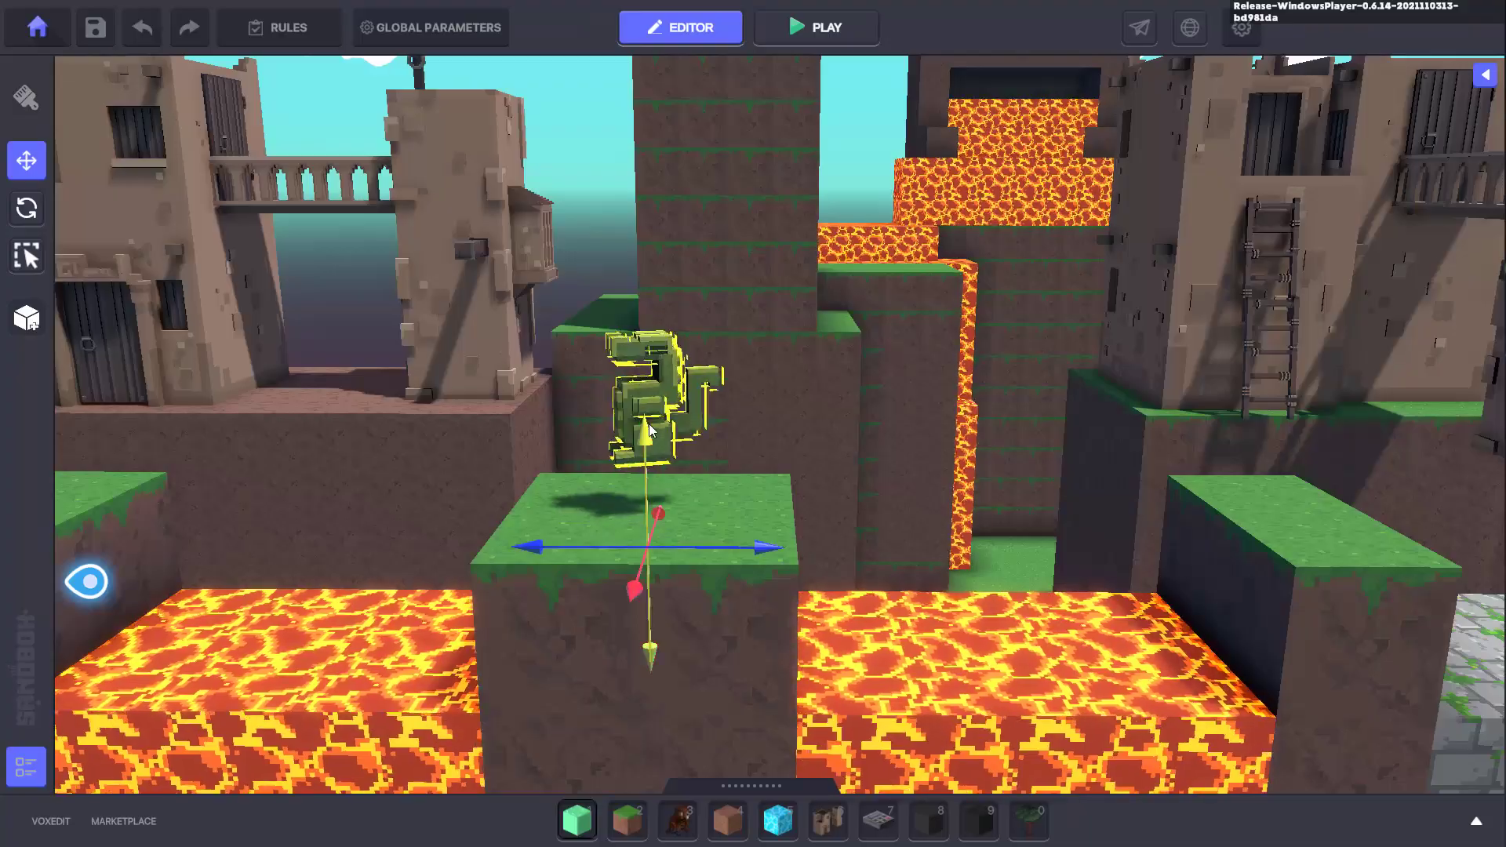
Add a Collectible component to the green artifact floating above the grassy pillar
scroll(1316, 440, down, 3)
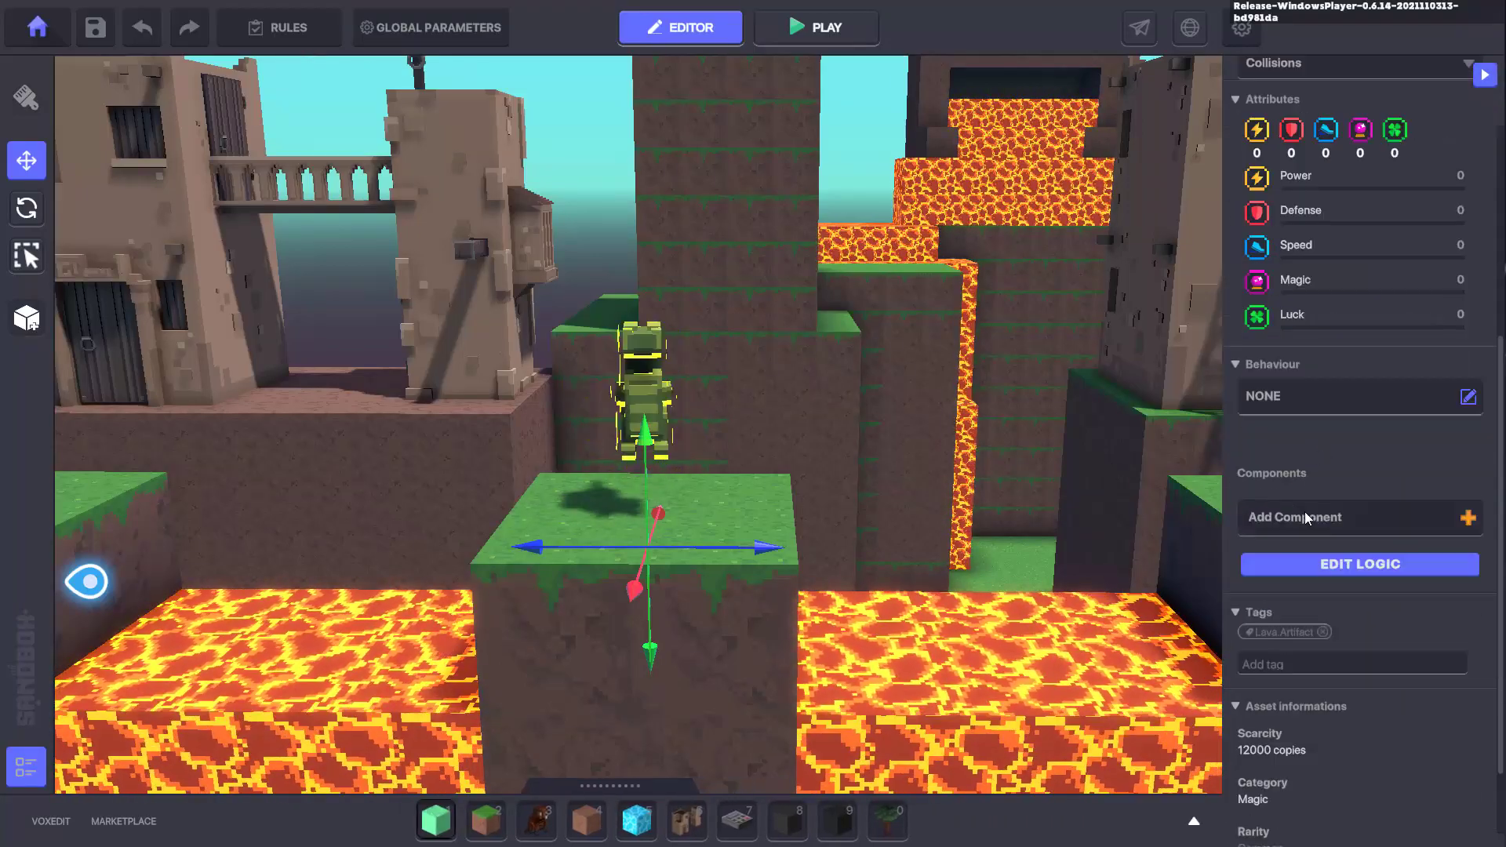
click(1305, 515)
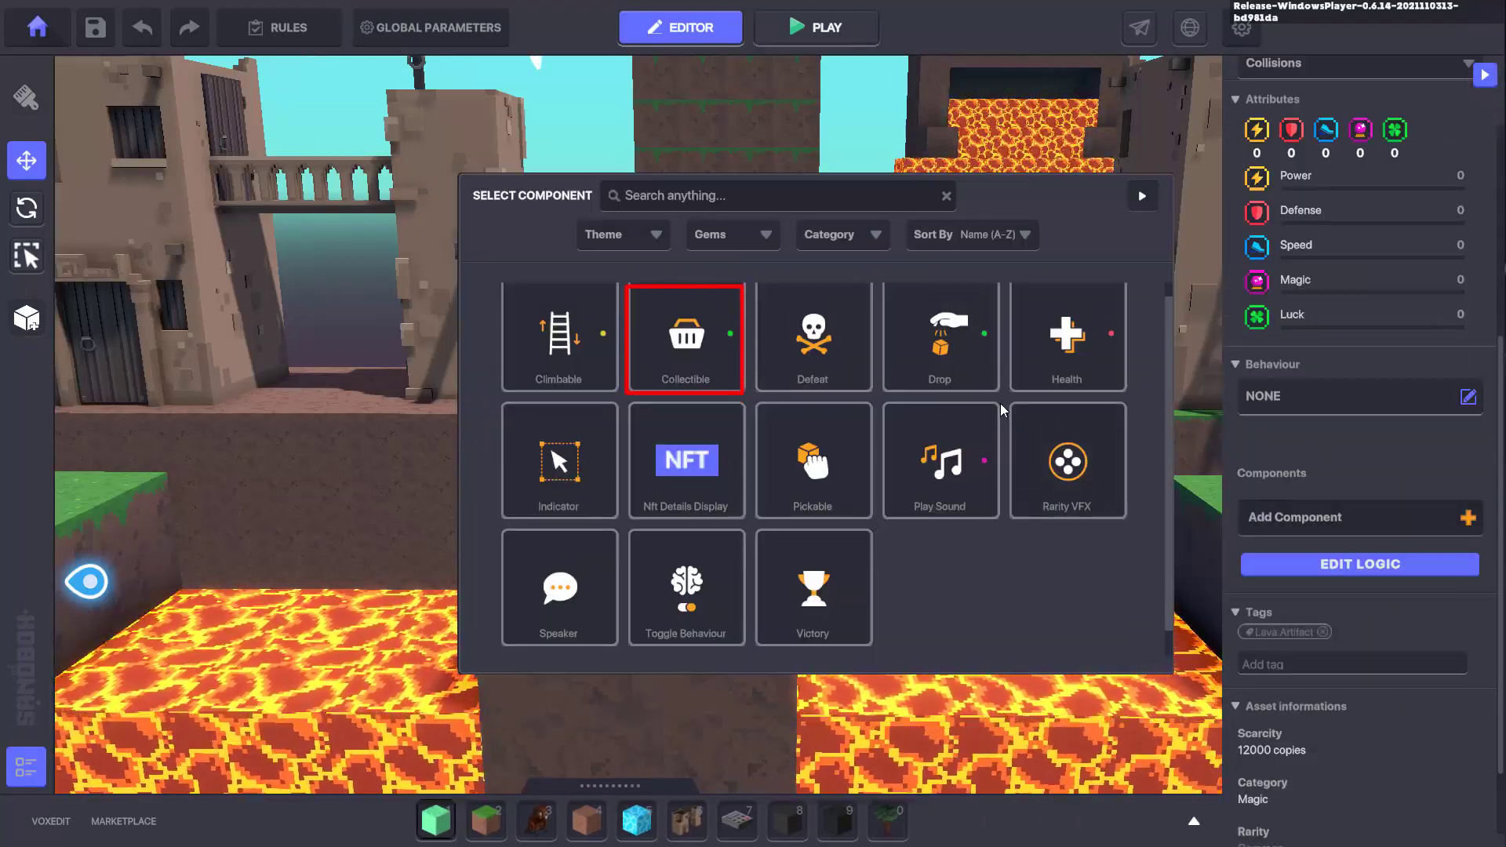
click(712, 339)
scroll(1323, 455, down, 3)
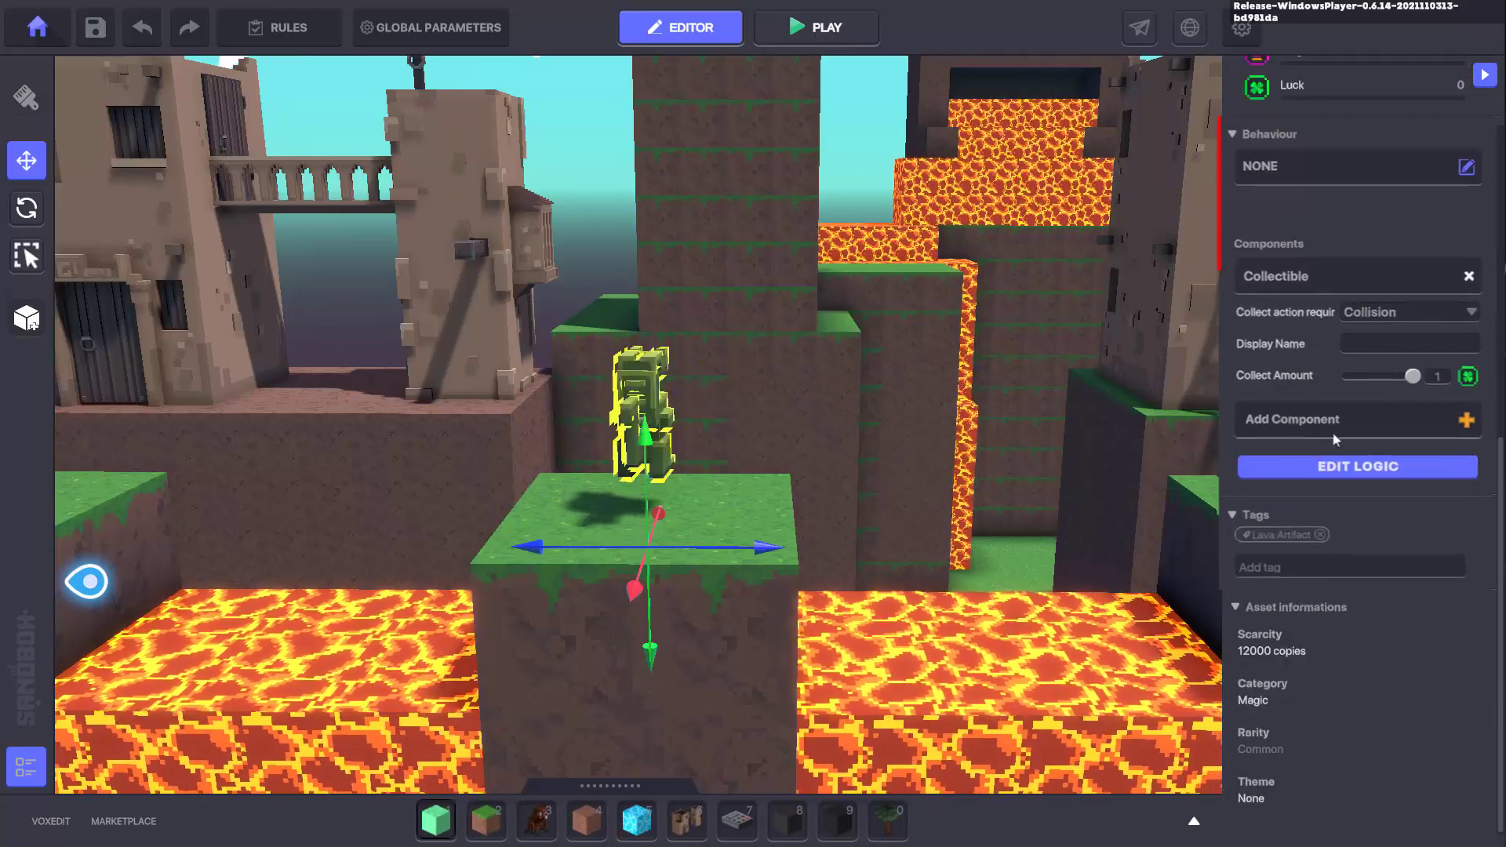
Set the artifact's Collectible component to be collected on Collision with the display name Ancient Artifact
click(1381, 311)
click(1371, 347)
text(Ancient Artifact)
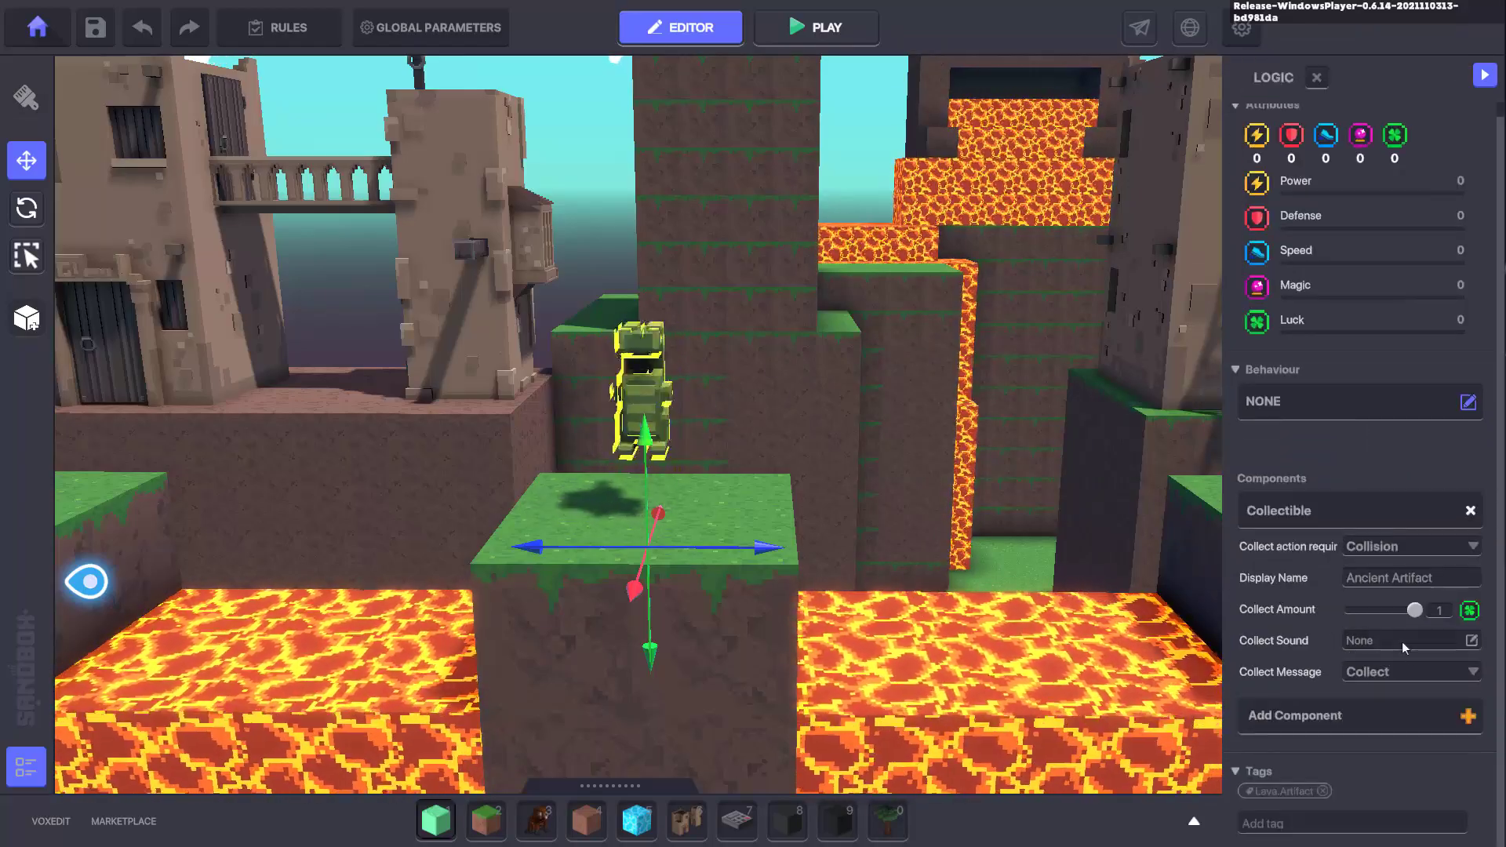
Assign the collect sound Event Treasure Found.wav and the collect message Artifact.Collected to the artifact
click(1401, 641)
scroll(935, 439, down, 4)
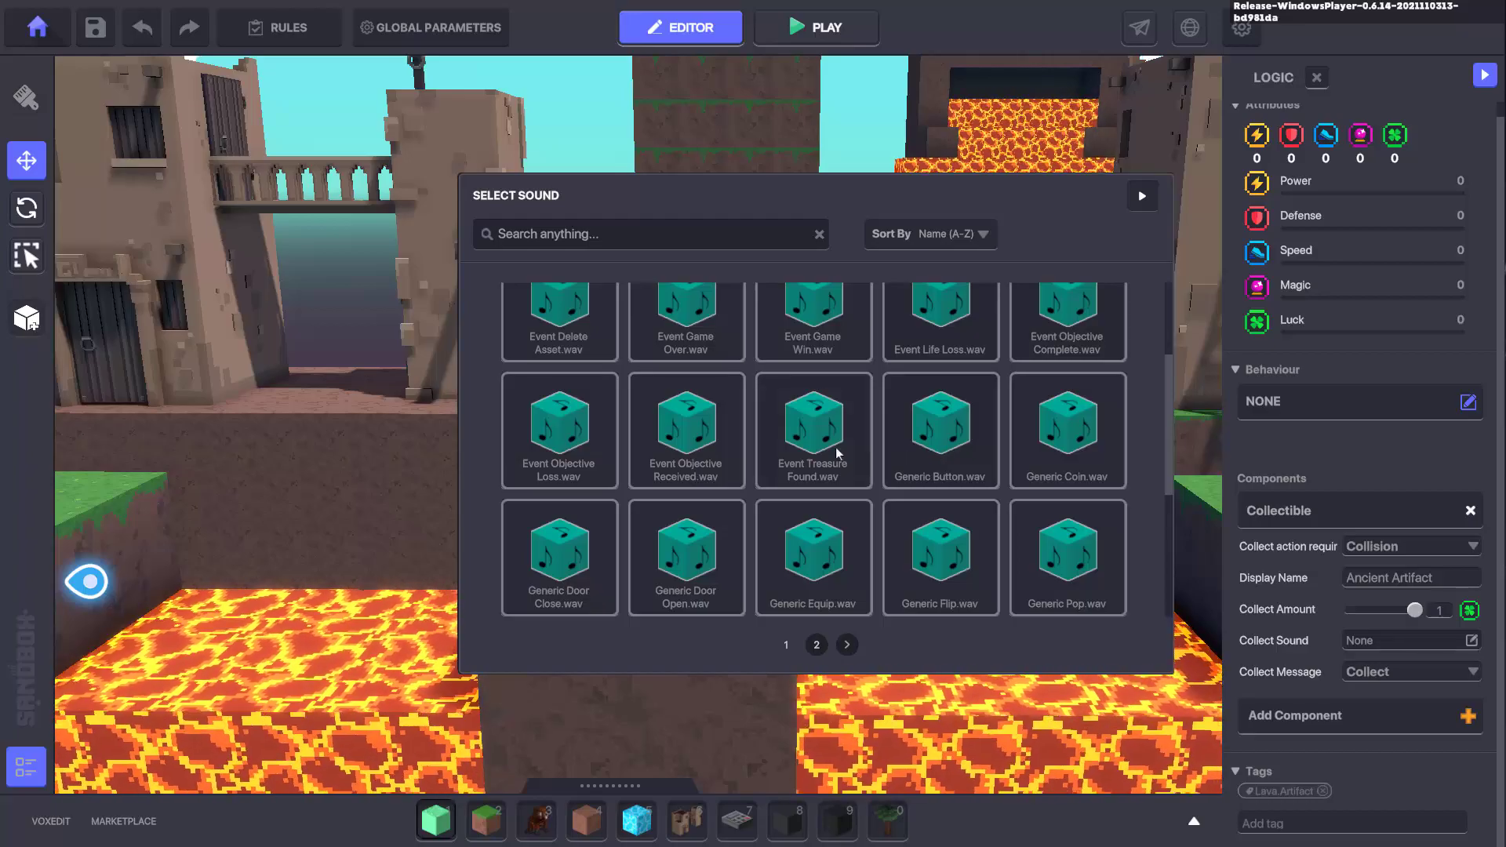
click(835, 447)
click(1406, 672)
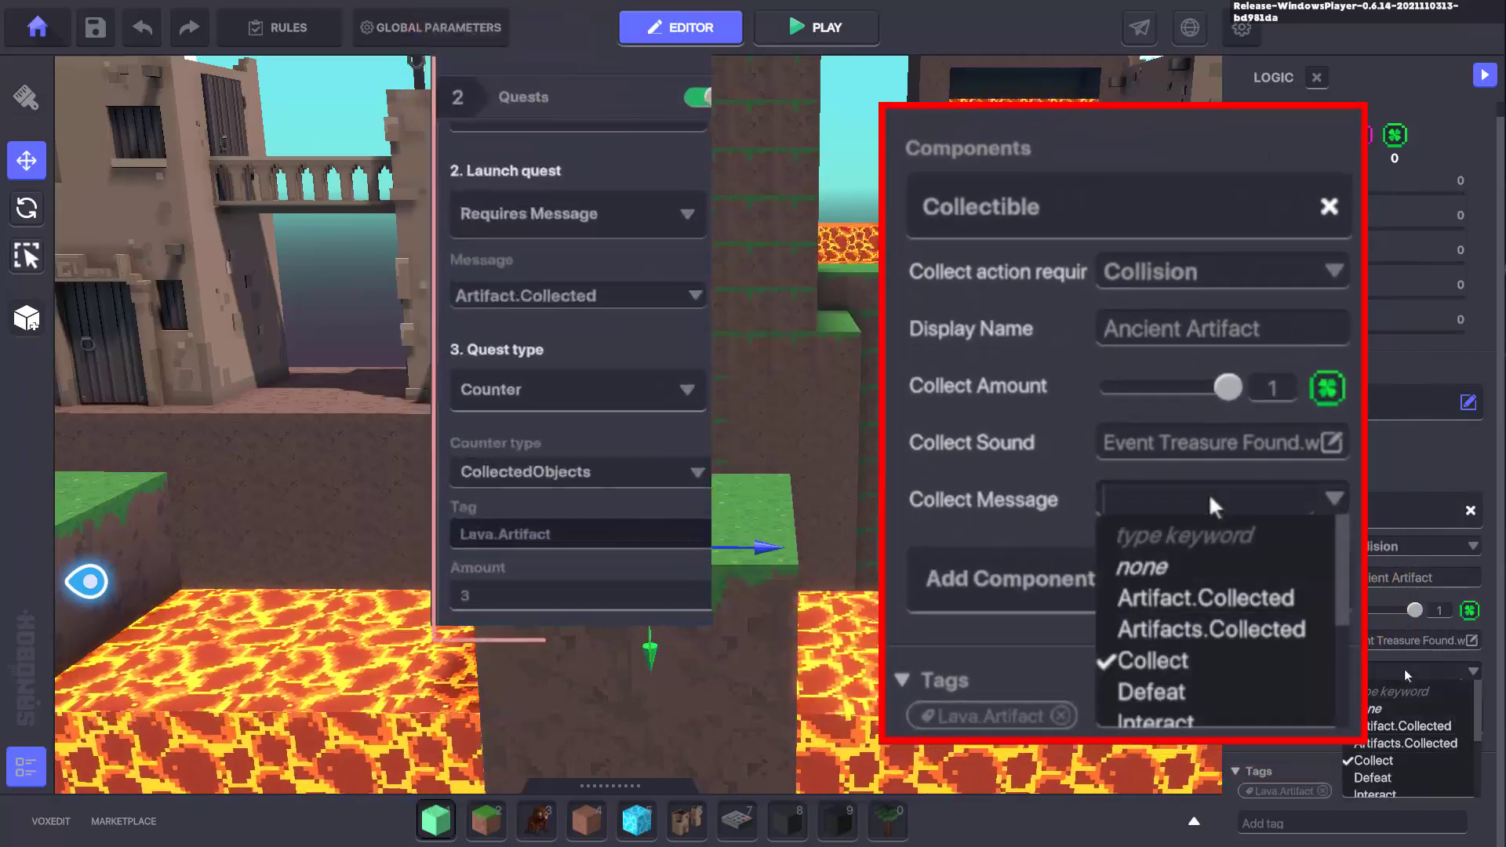
click(1410, 725)
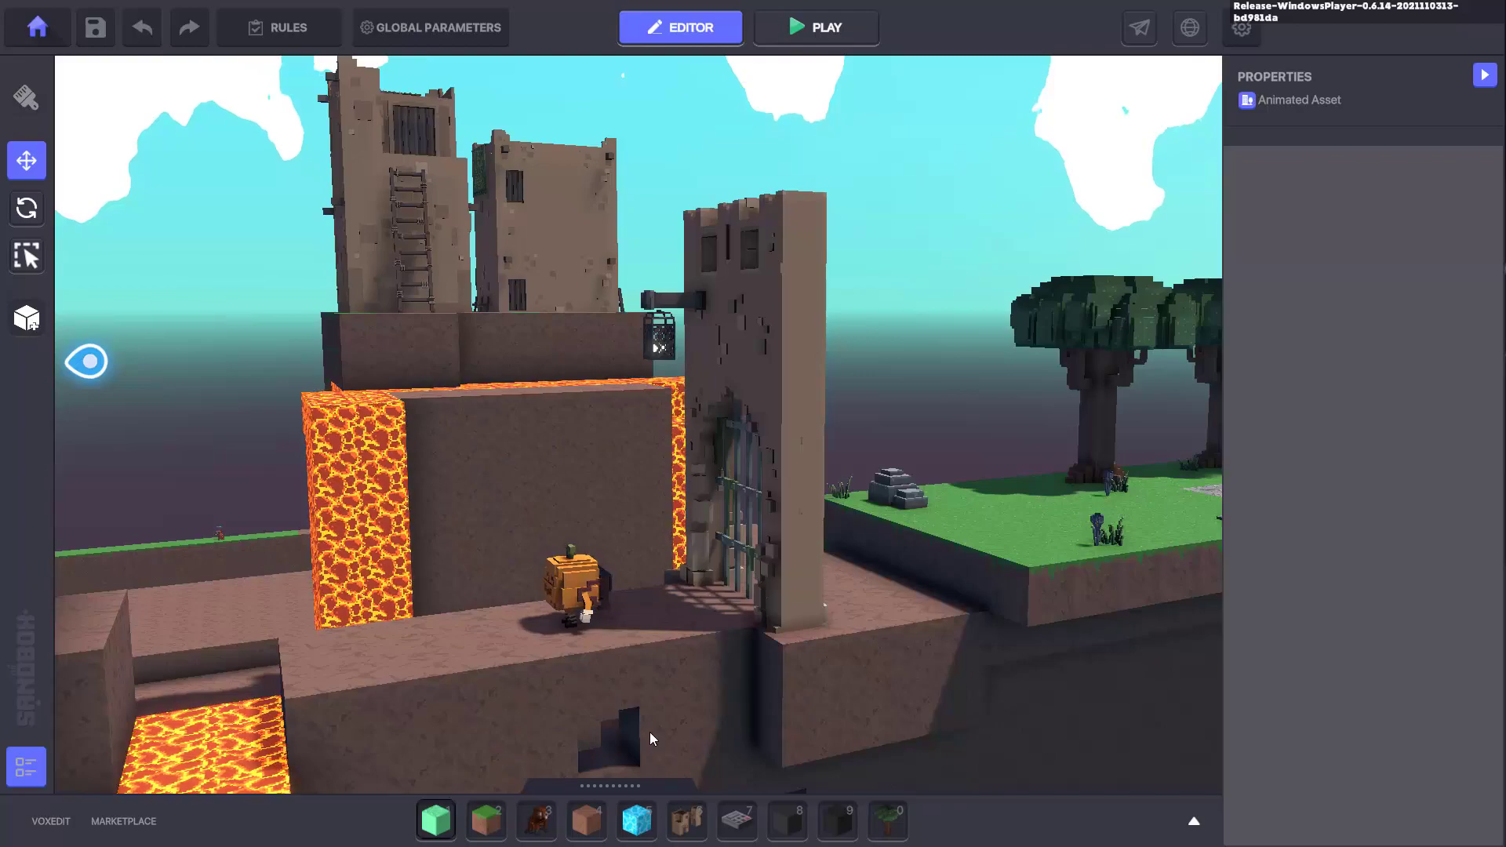
Give the Desert Gate at the end of the lava area the Door behaviour
click(764, 416)
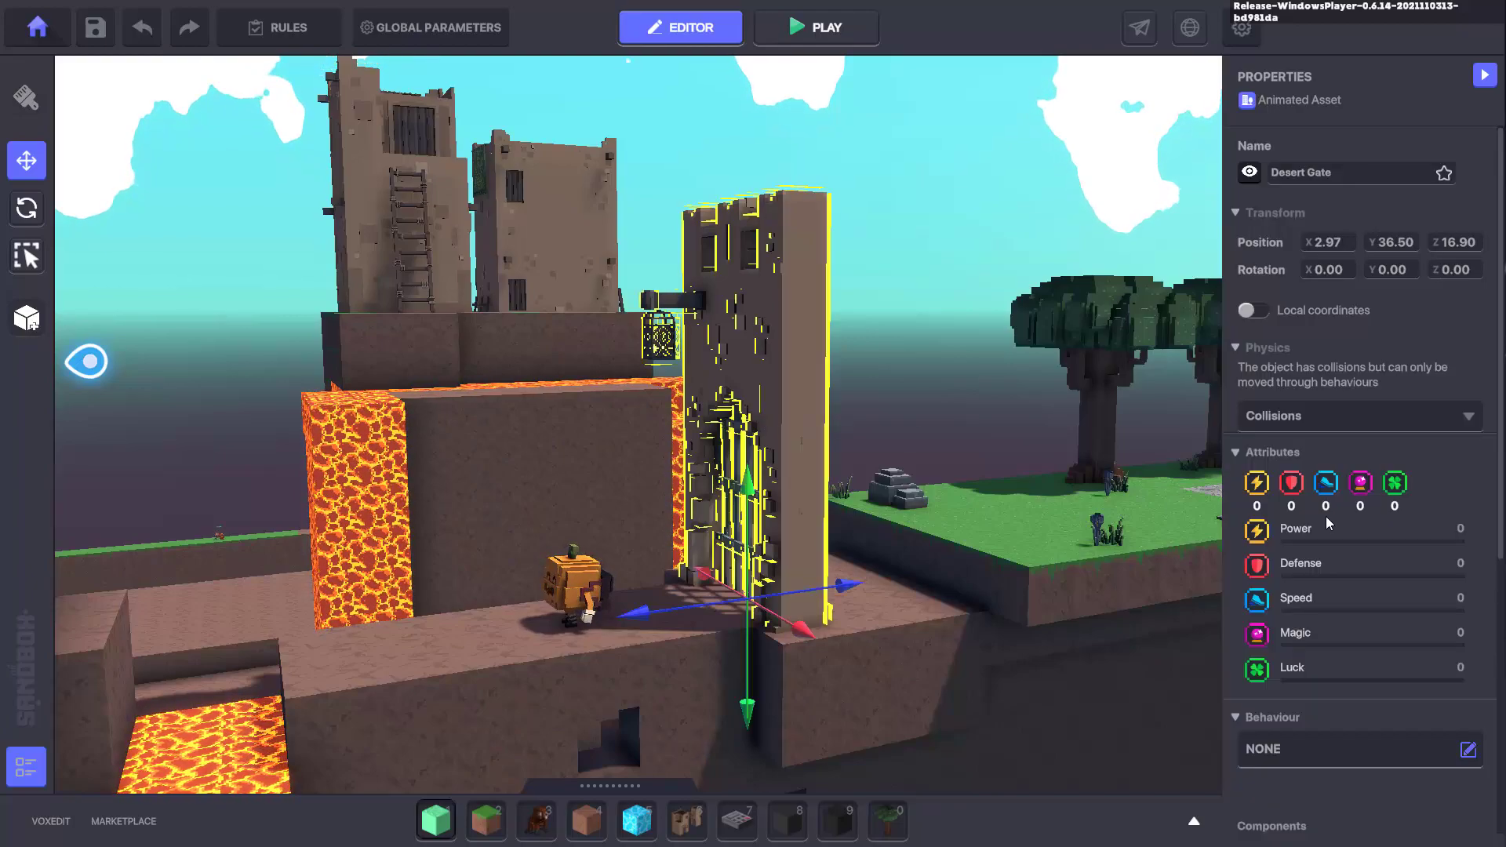
scroll(1326, 521, down, 5)
click(1276, 400)
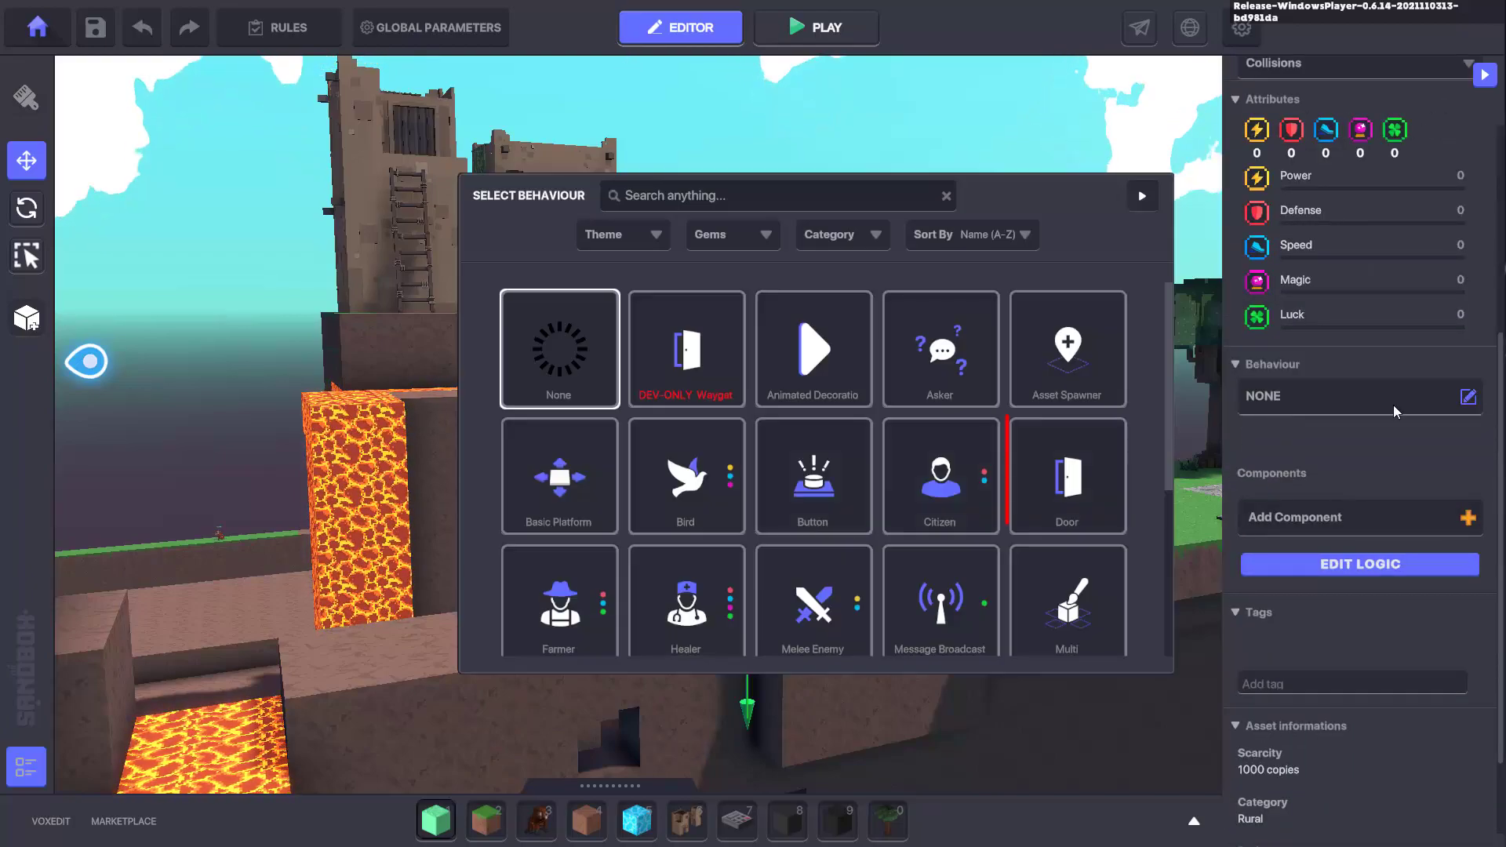
click(1055, 471)
Remove the Indicator component from the Desert Gate and add a Toggle Behaviour component
scroll(1311, 507, down, 5)
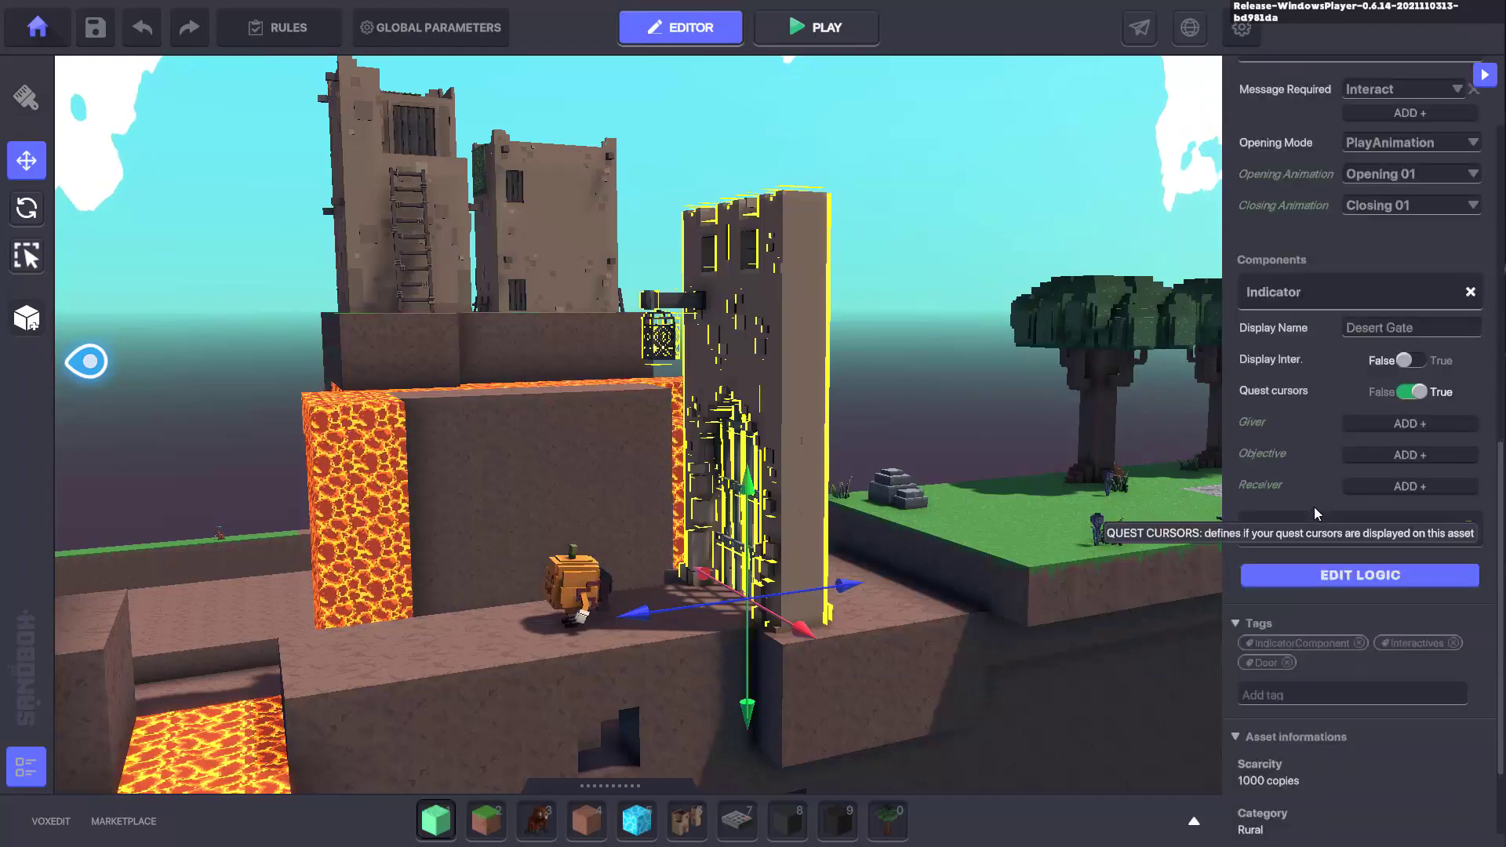
click(1470, 297)
click(1311, 402)
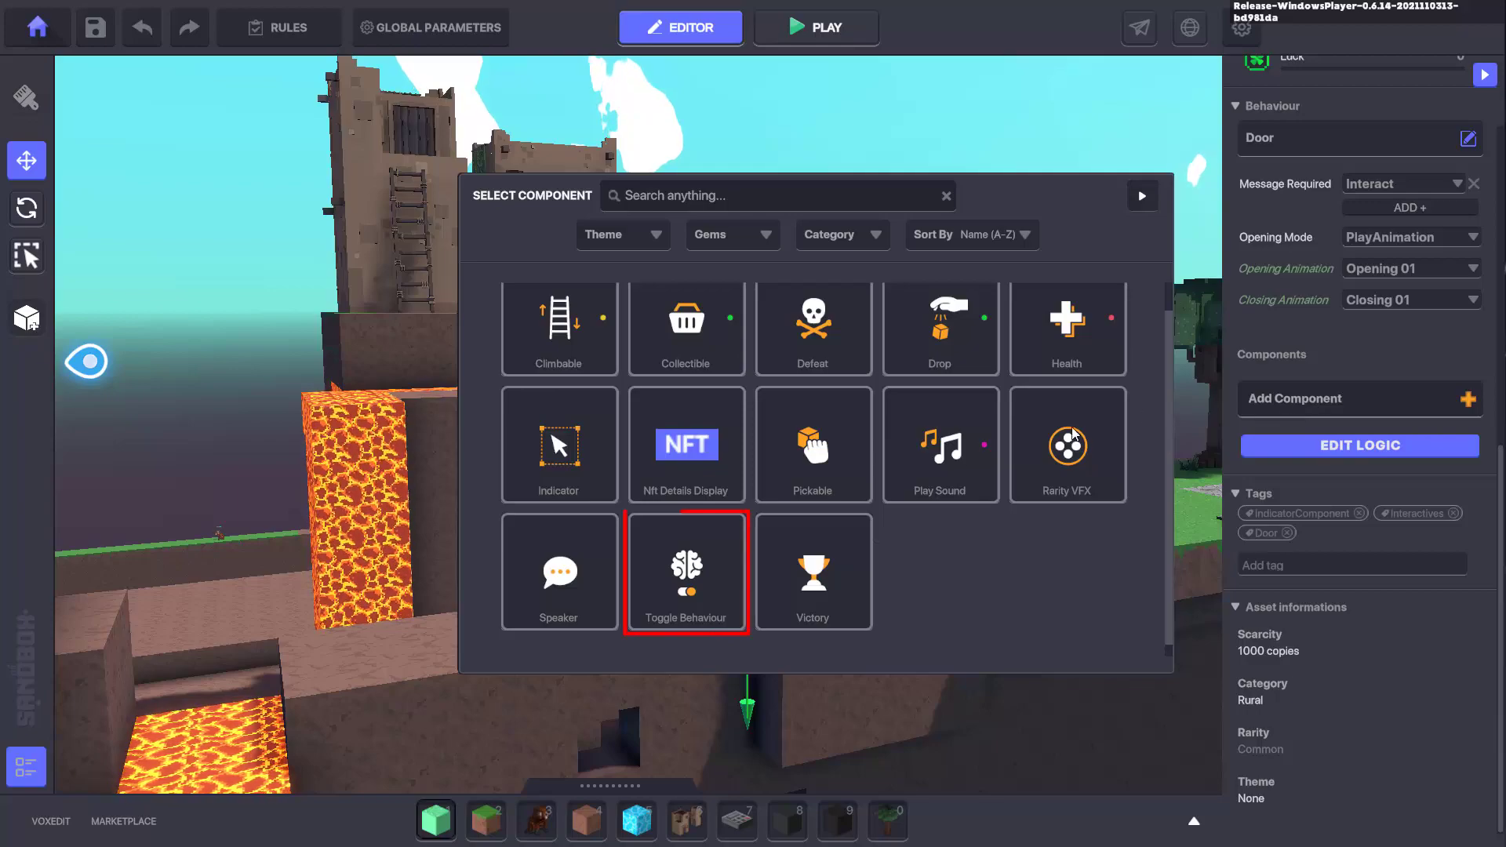
click(717, 583)
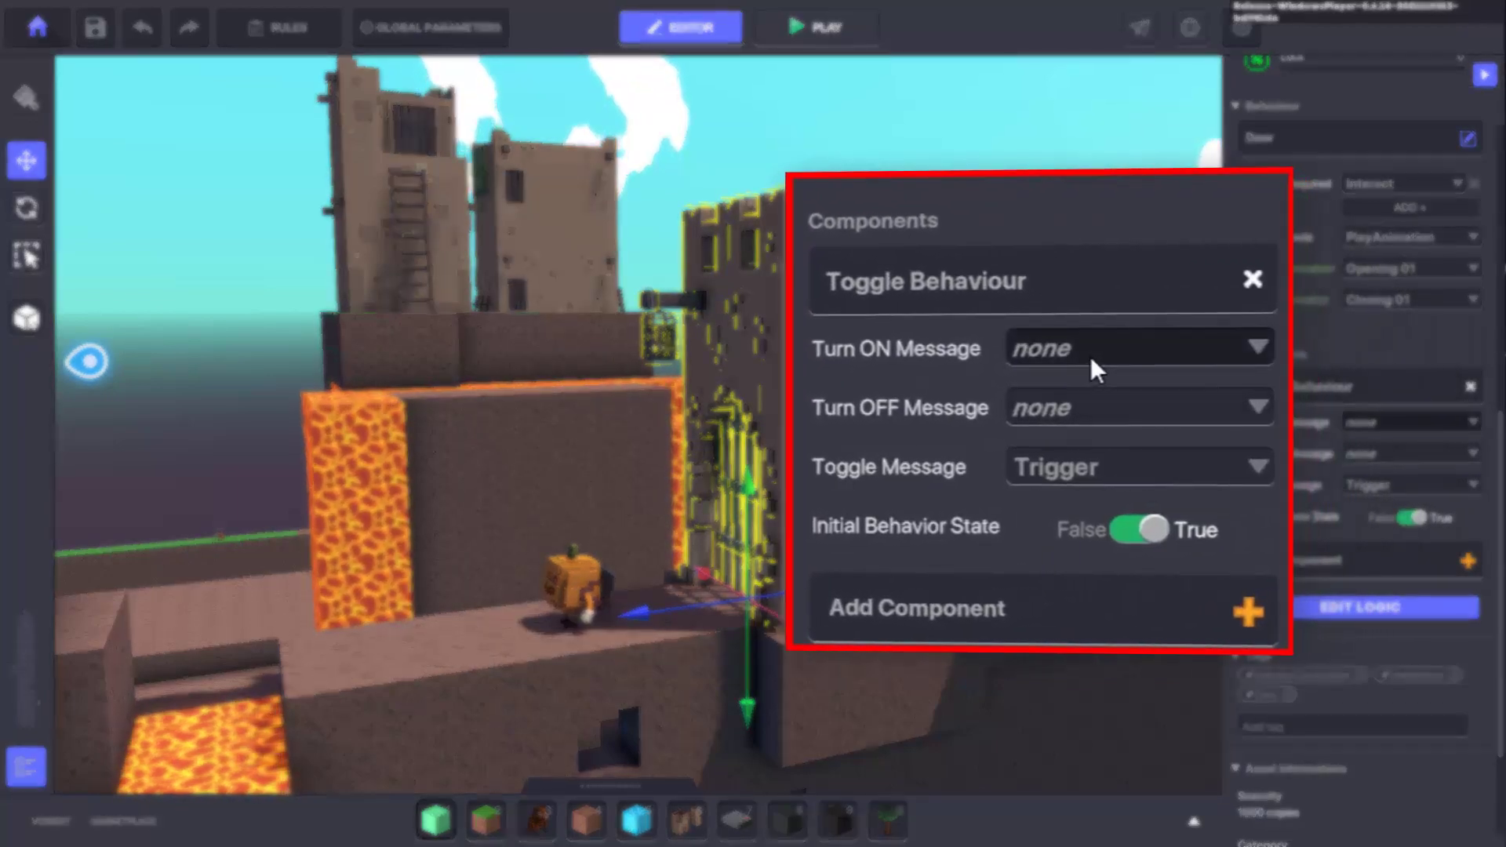
Set the gate's Turn ON Message to Artifacts.Collected and its Toggle Message to none
click(1384, 425)
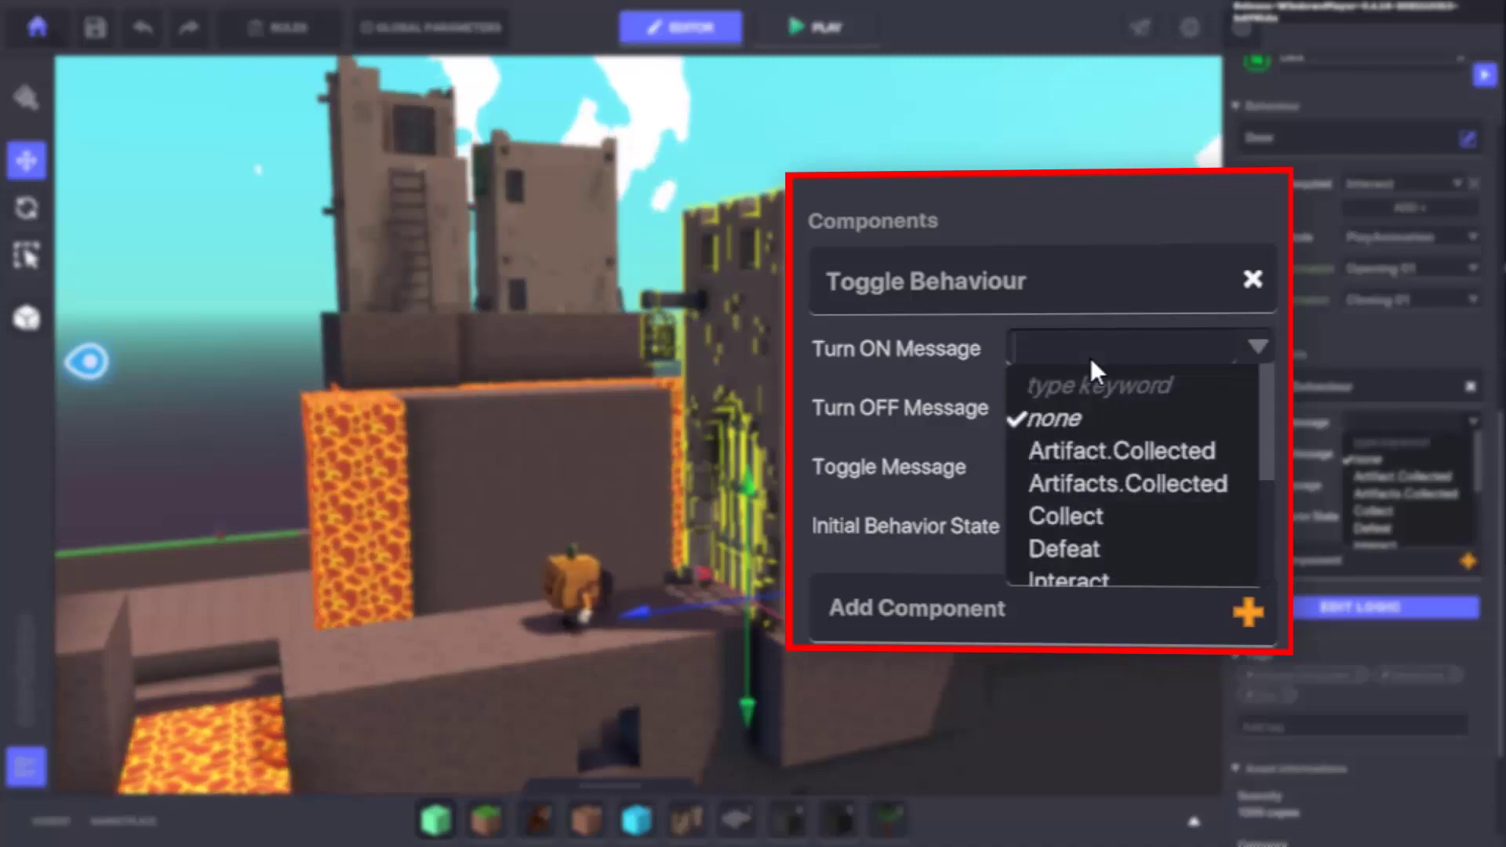
click(1400, 494)
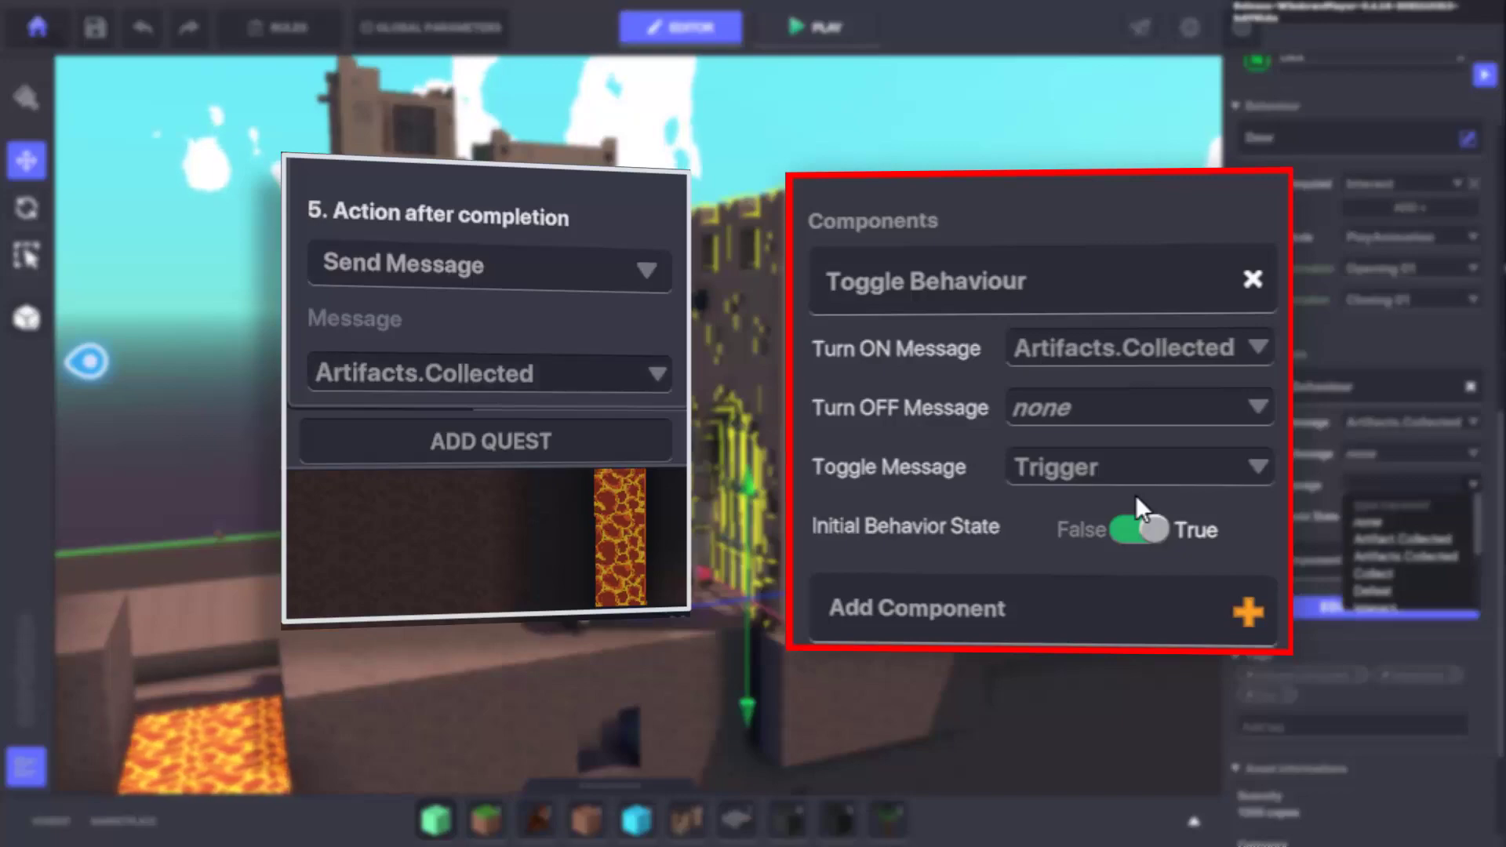
click(1087, 478)
click(1074, 537)
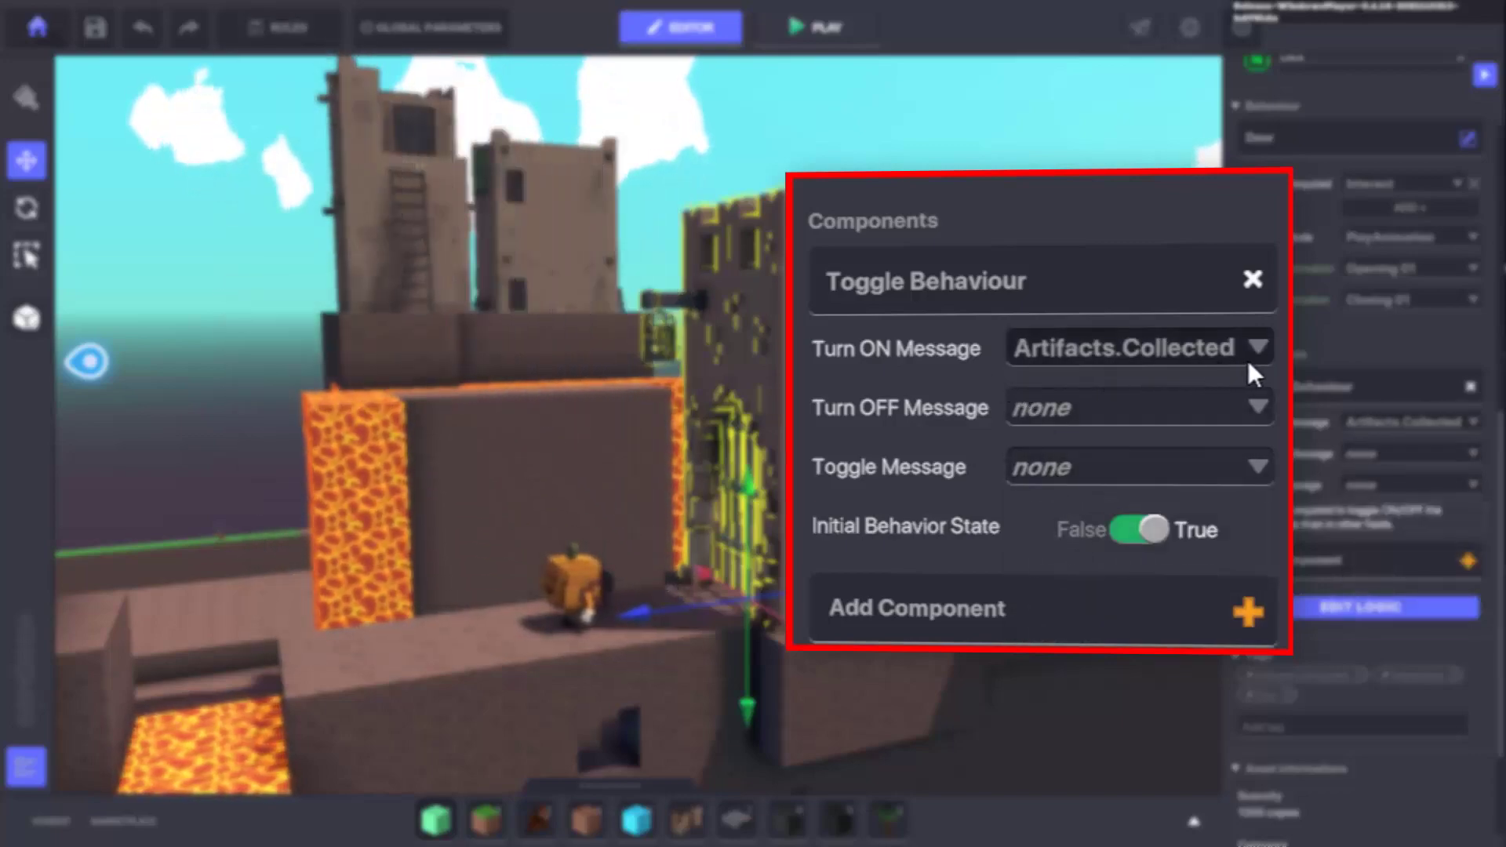
Set the Initial Behavior State of the gate's Toggle Behaviour component to False
mouse_move(947, 465)
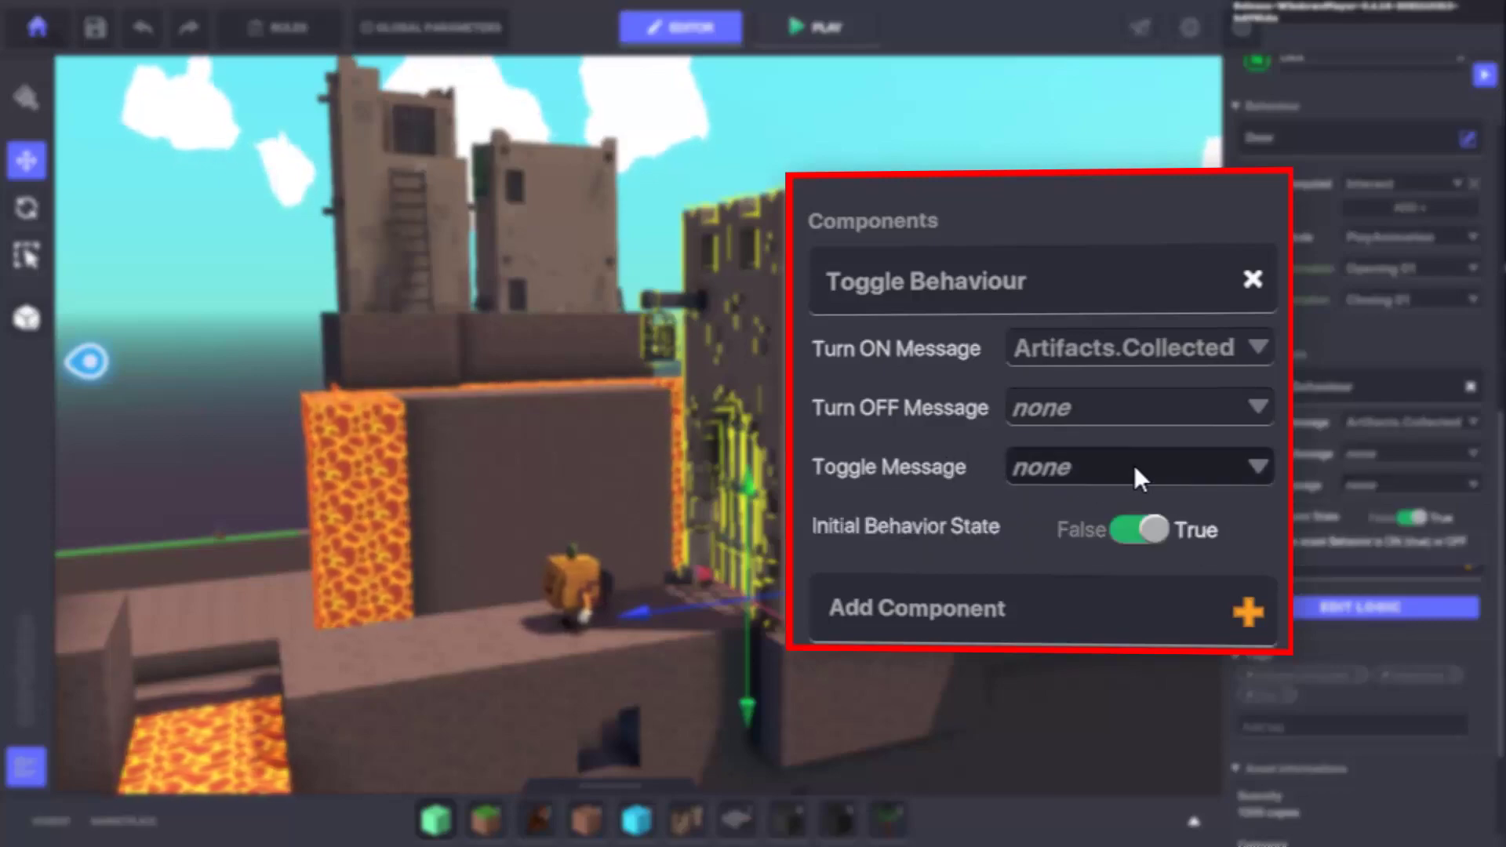
mouse_move(878, 538)
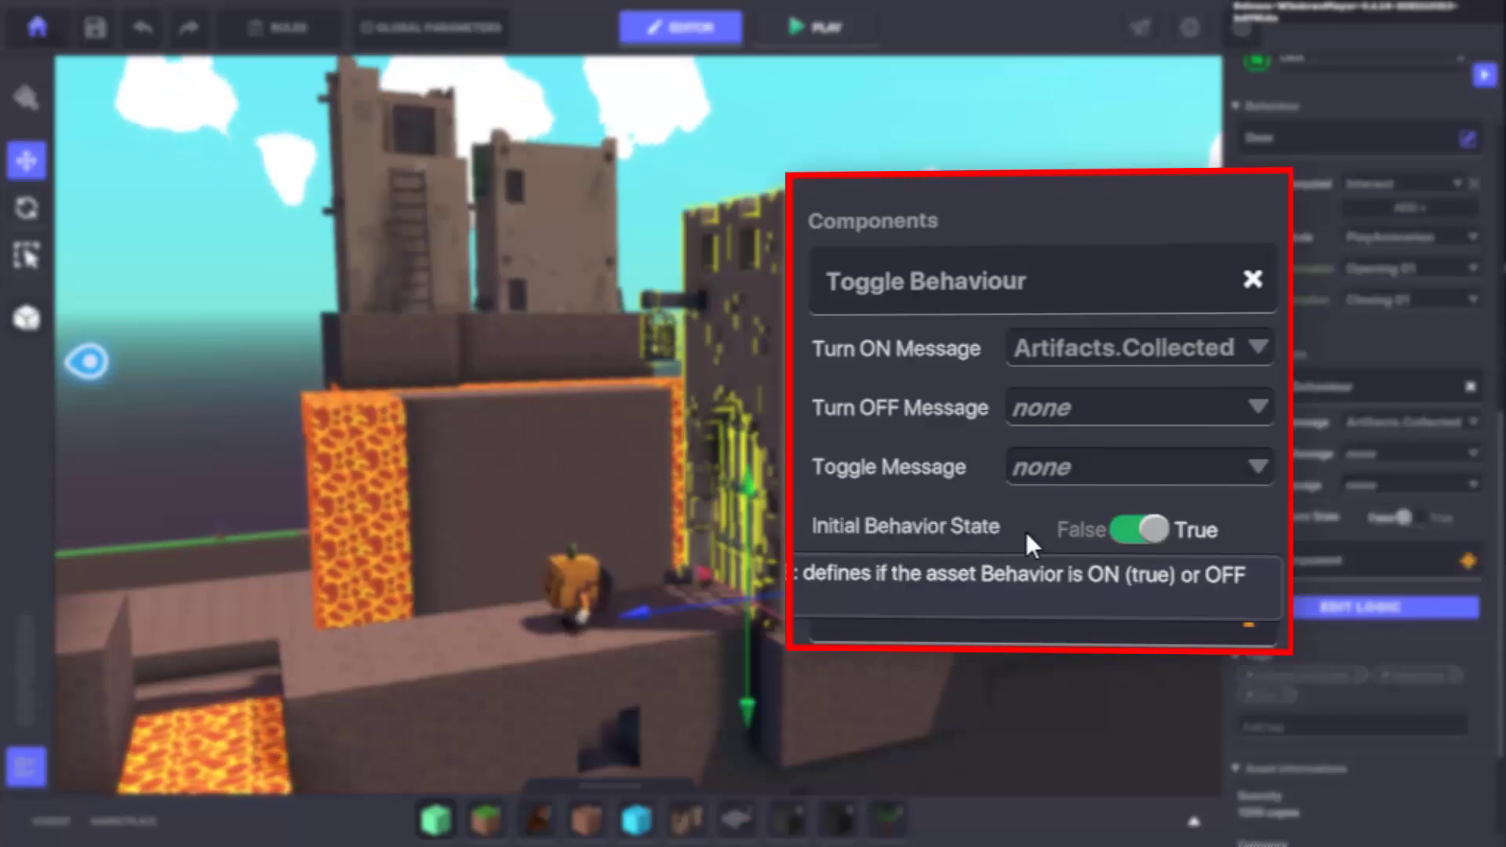
click(1131, 526)
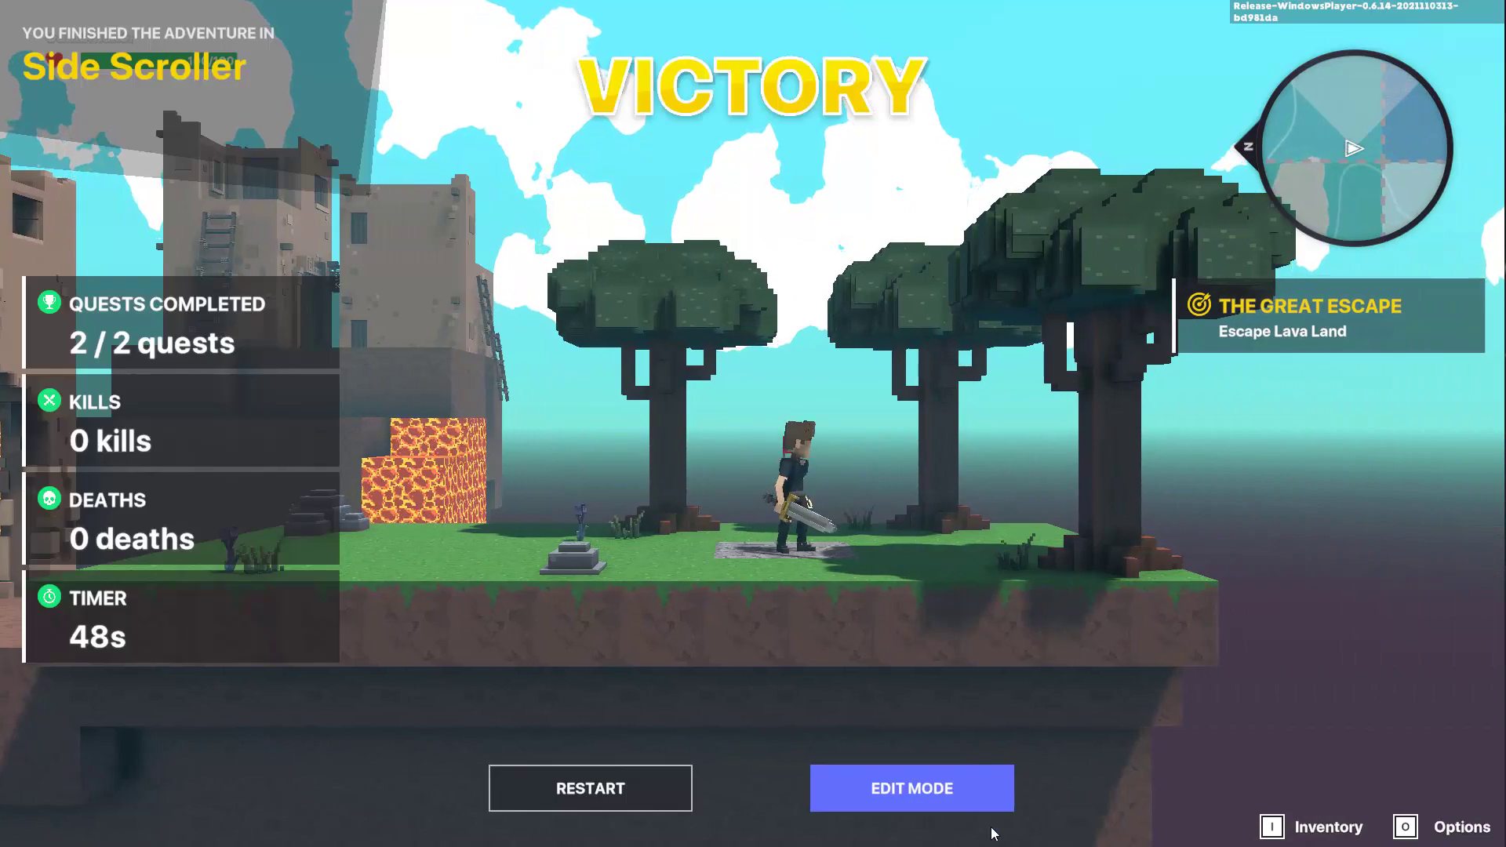
Return to editing from the finished playtest and complete THE GREAT ESCAPE quest's description as ESCAPE LAVA LAND
click(993, 800)
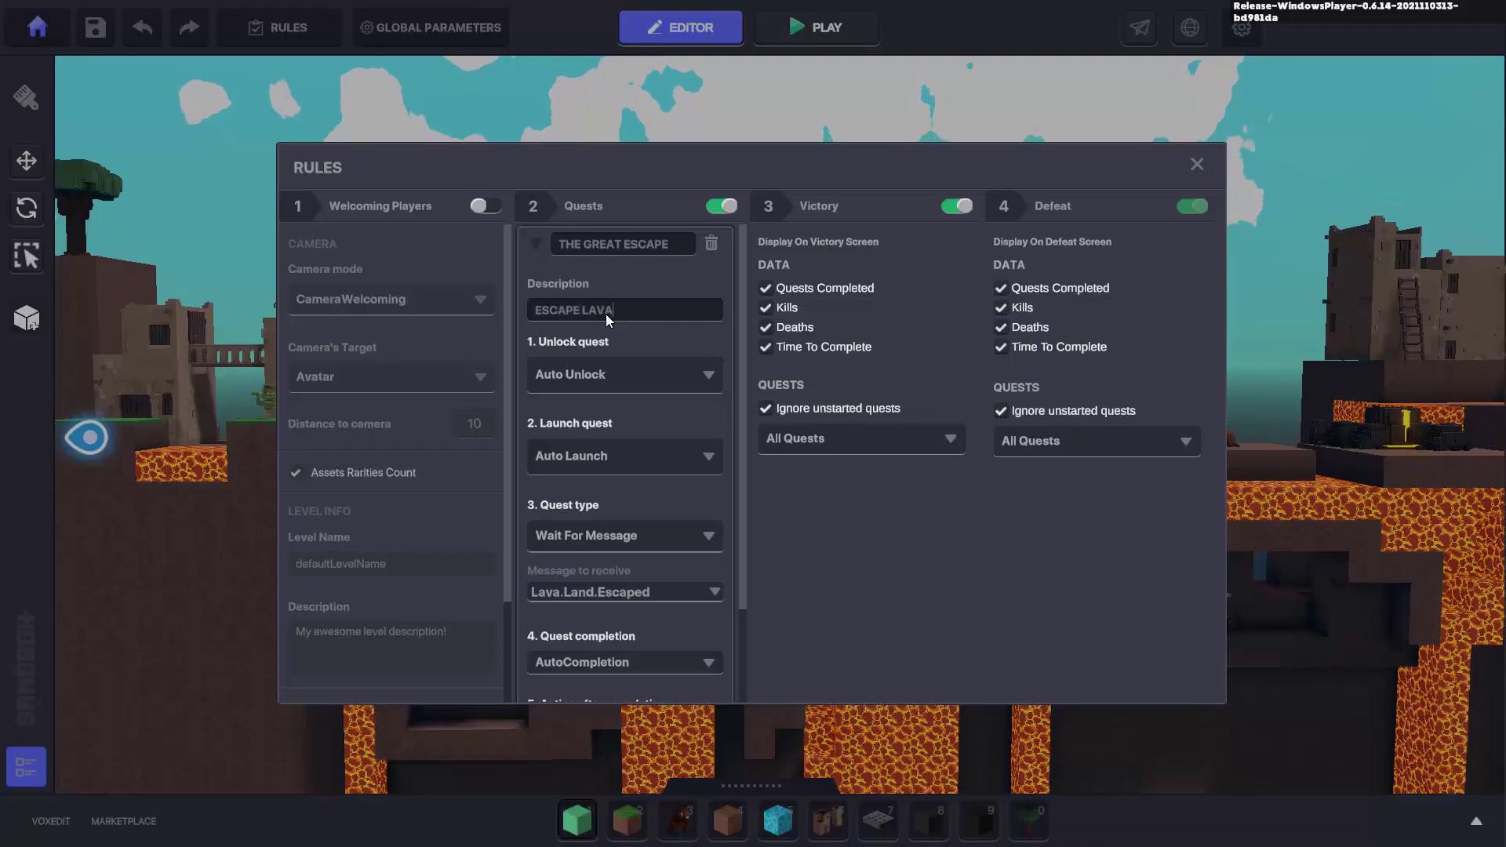
text(LAND)
click(662, 377)
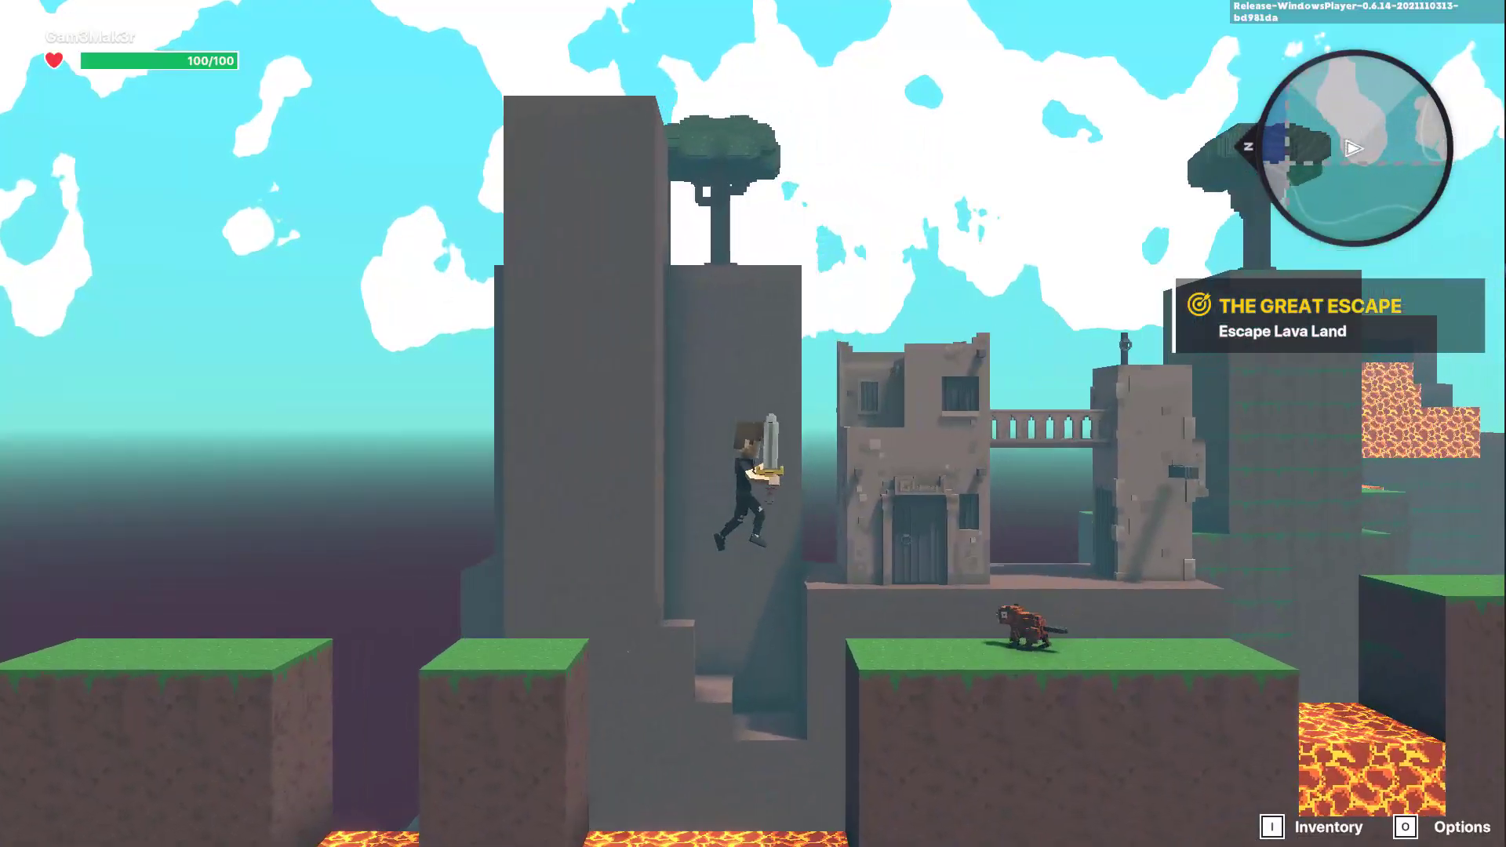